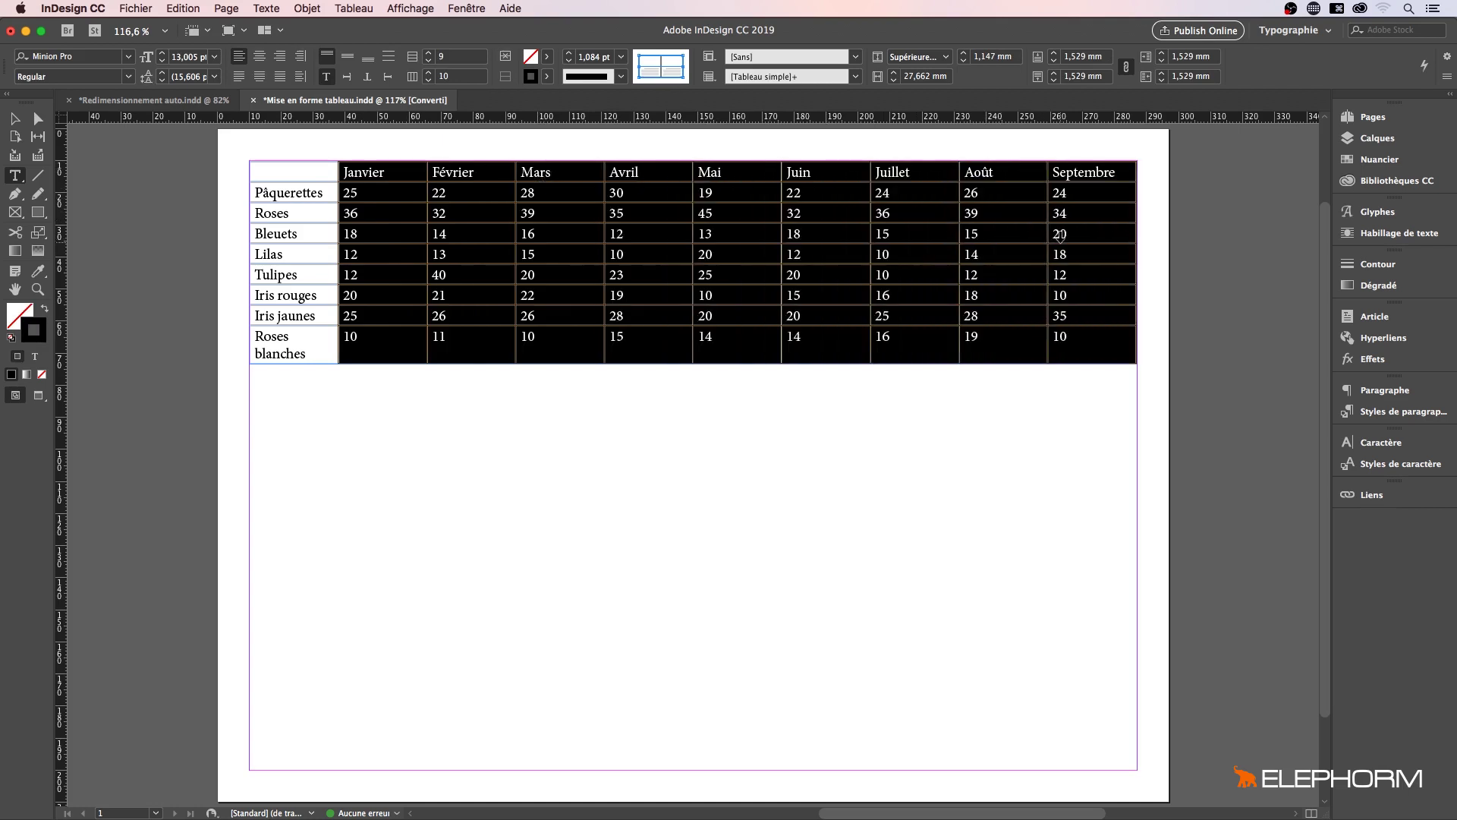
- Select the whole Pâquerettes row, and after it the whole Roses row
{"action": "left_click", "coordinate": [283, 191]}
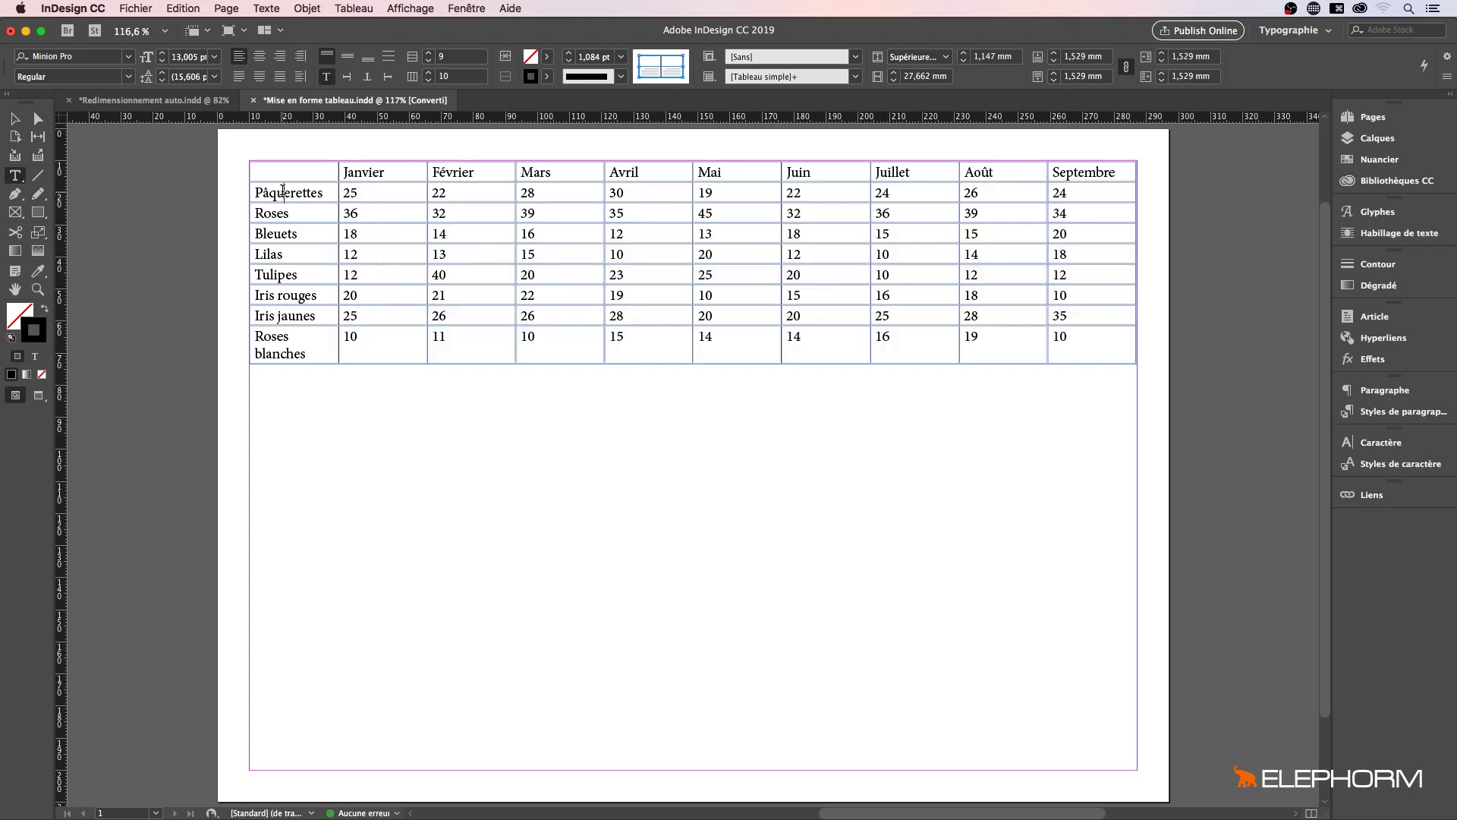
{"action": "left_click", "coordinate": [245, 192]}
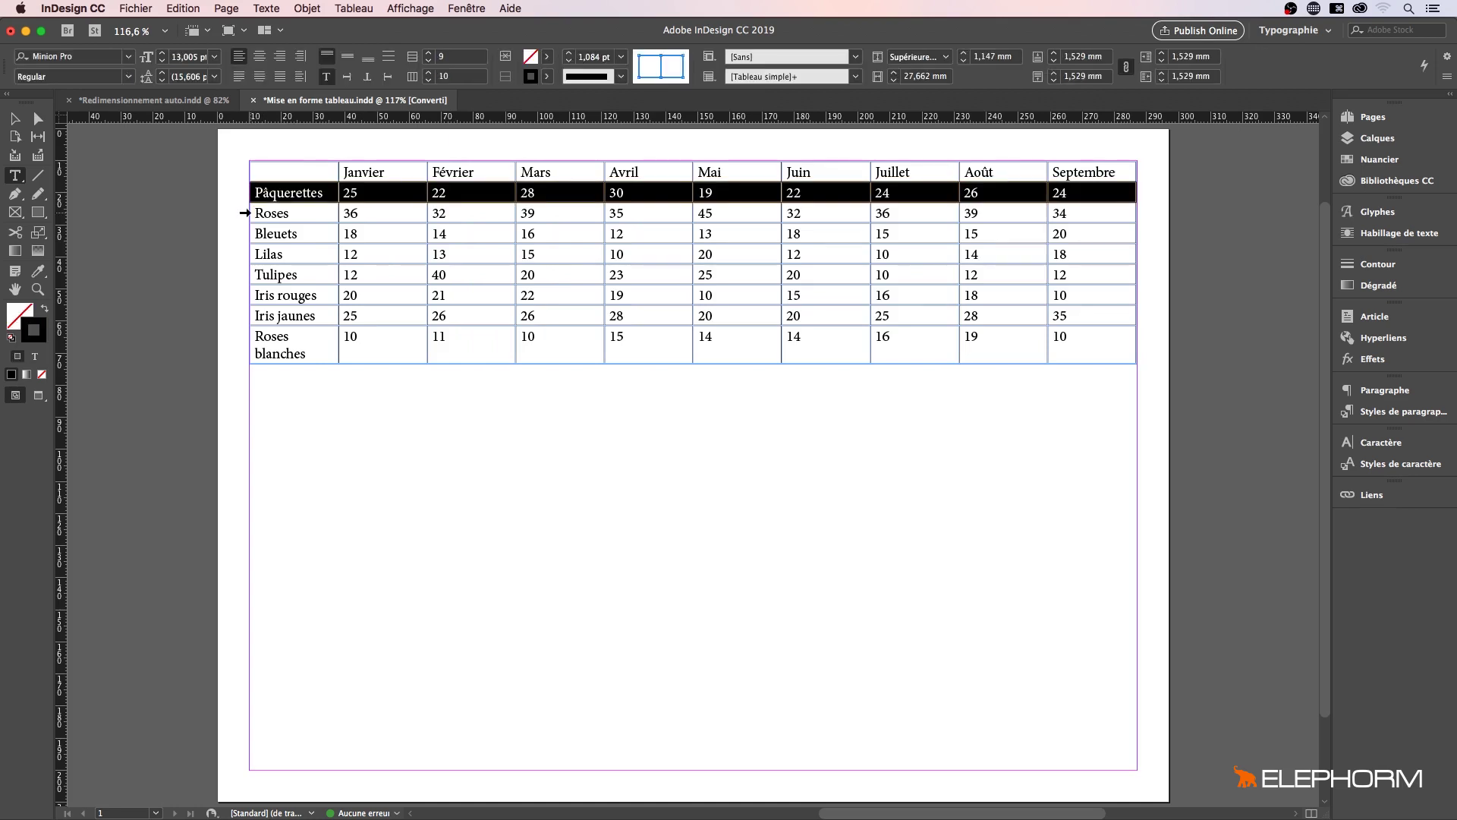
{"action": "left_click", "coordinate": [245, 213]}
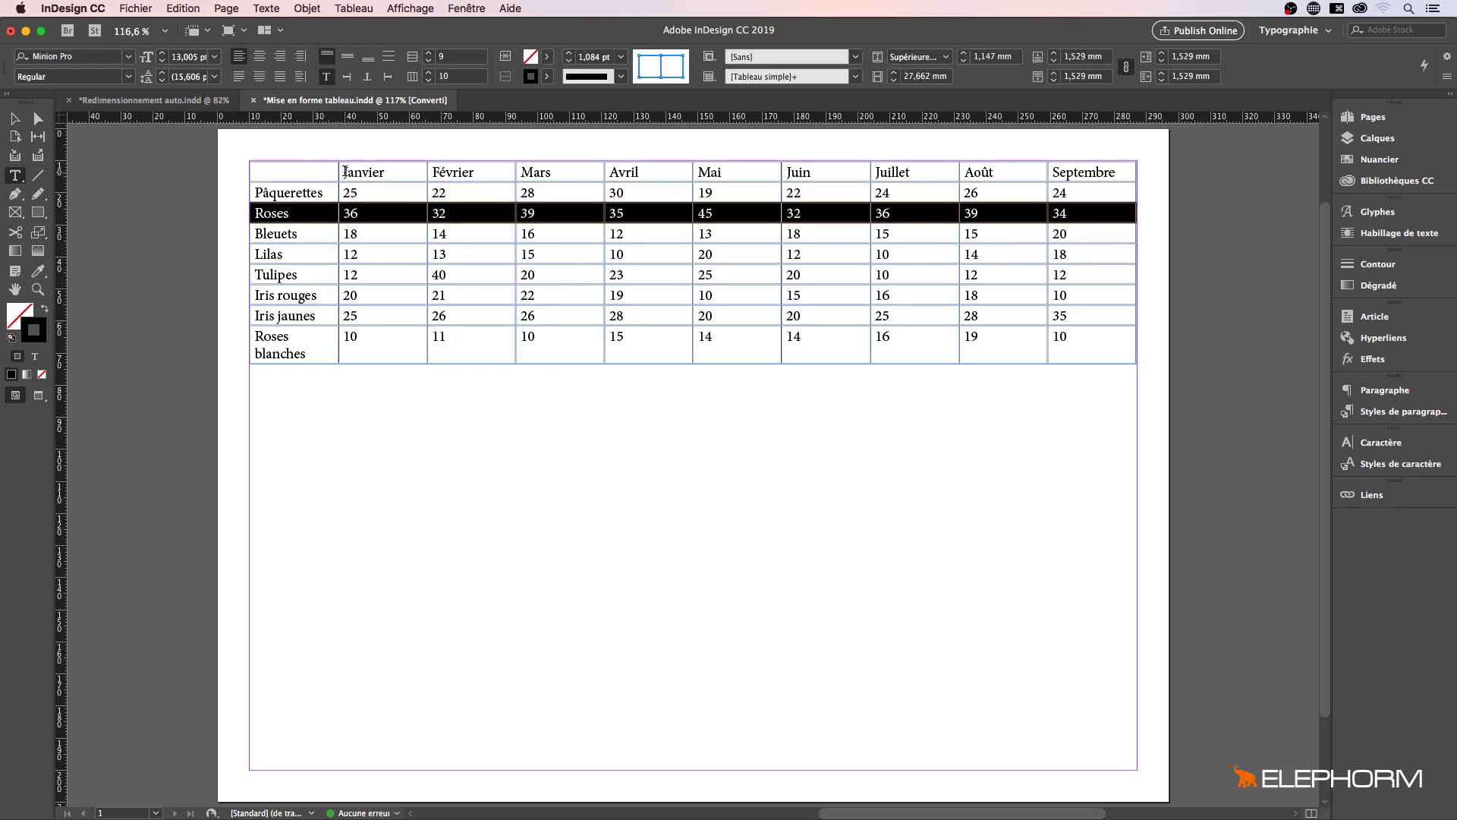
- Fill the month header cells from Janvier to Septembre with the C=100 M=0 J=0 N=0 swatch and widen the Janvier column slightly
{"action": "left_click_drag", "start_coordinate": [343, 173], "coordinate": [1078, 171]}
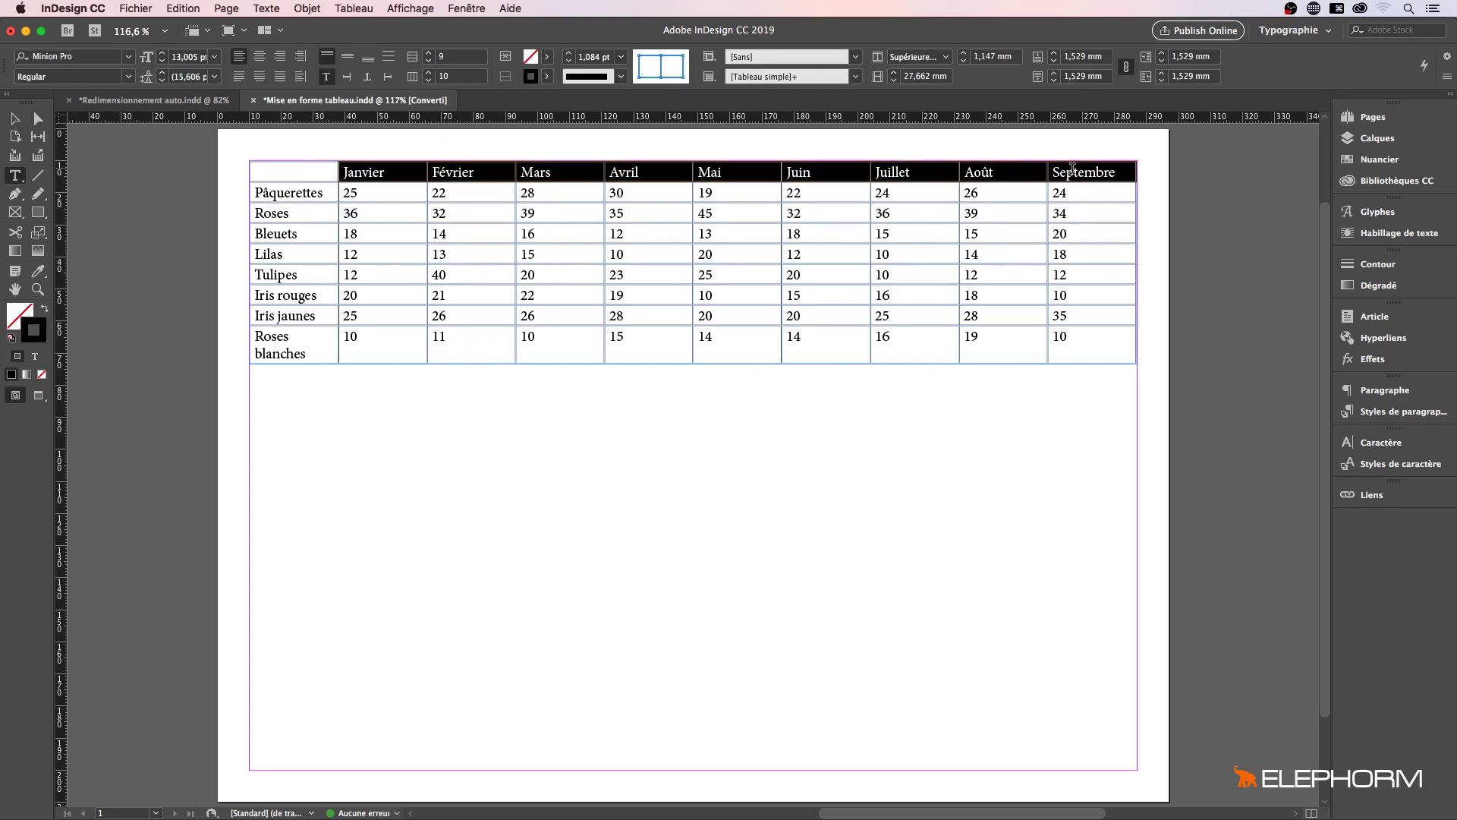
{"action": "left_click", "coordinate": [547, 57]}
{"action": "left_click", "coordinate": [441, 170]}
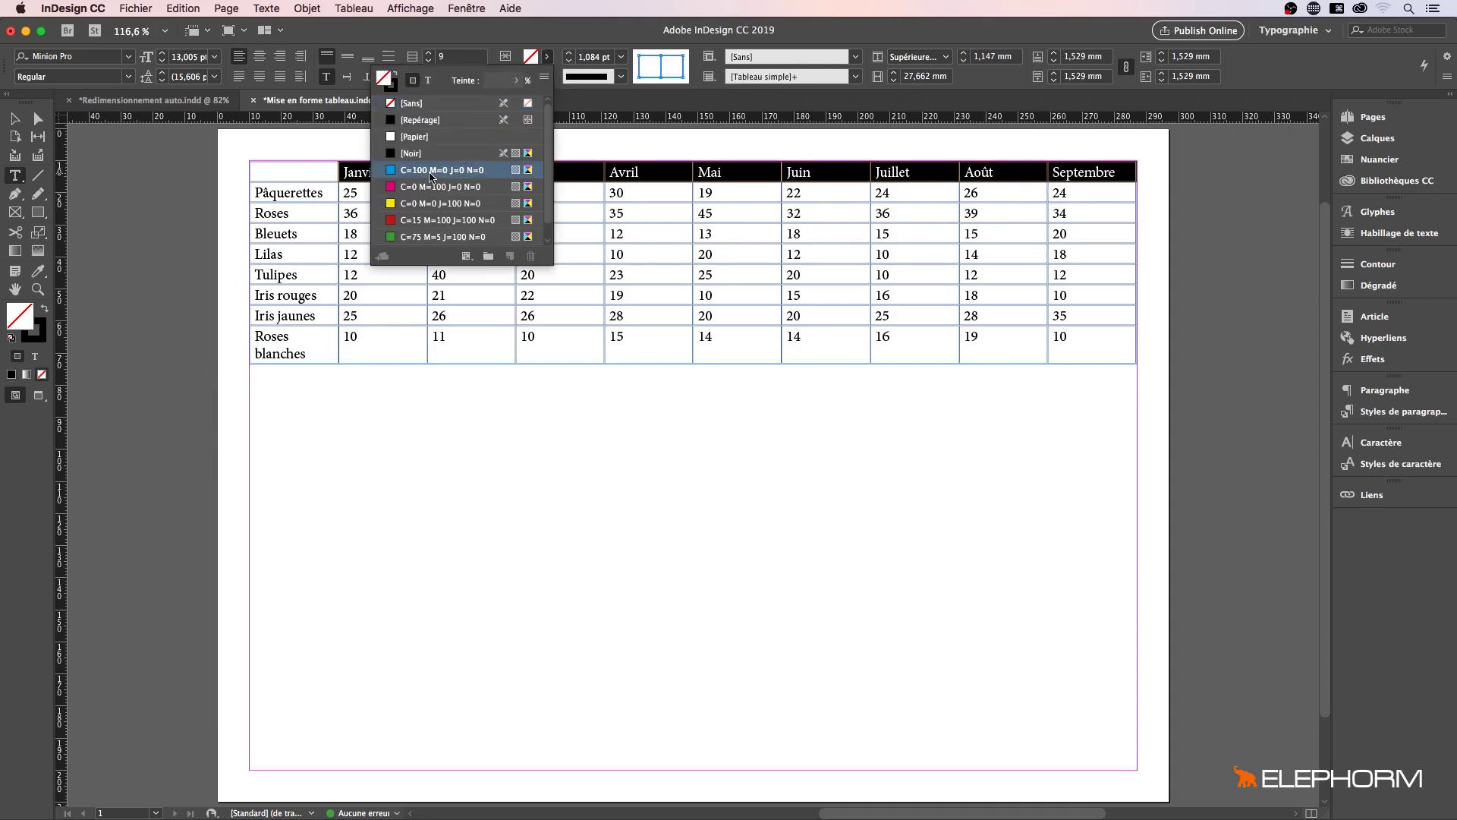
{"action": "left_click_drag", "start_coordinate": [427, 173], "coordinate": [429, 173]}
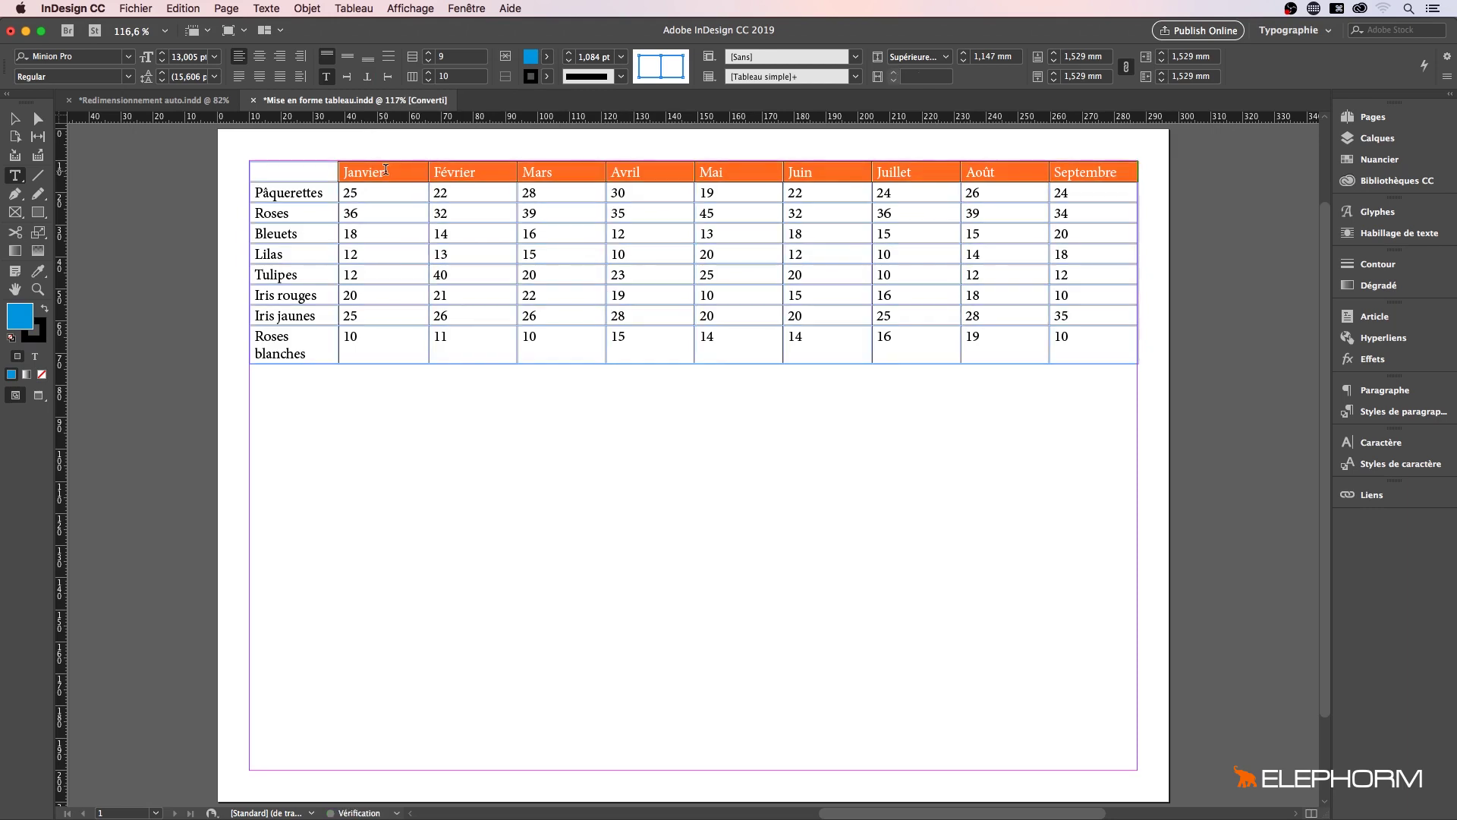
{"action": "left_click", "coordinate": [396, 172]}
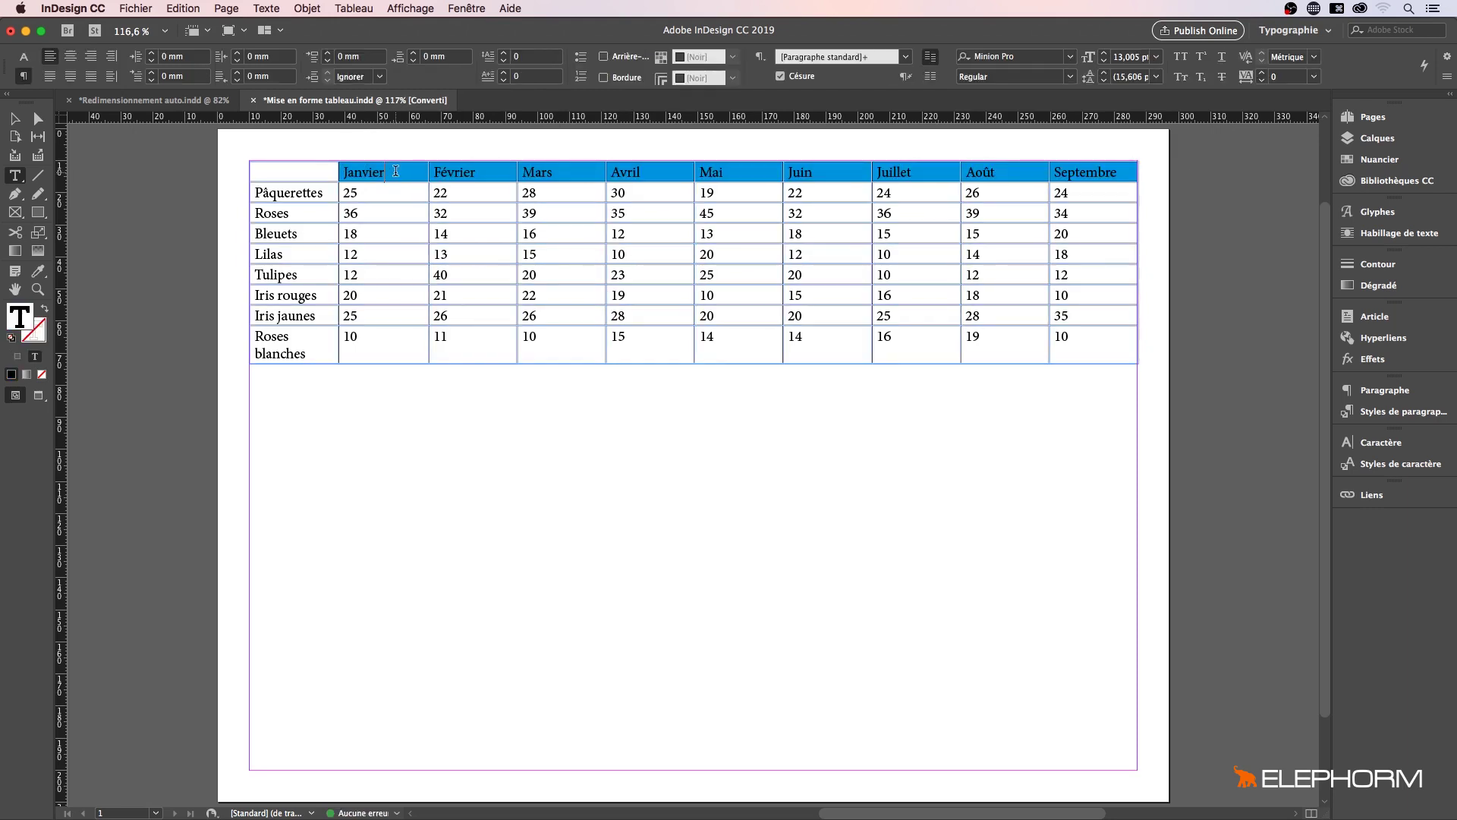
- Undo the column width change and the fill of the month header cells
{"action": "key", "text": "super+z"}
{"action": "key", "text": "super+z"}
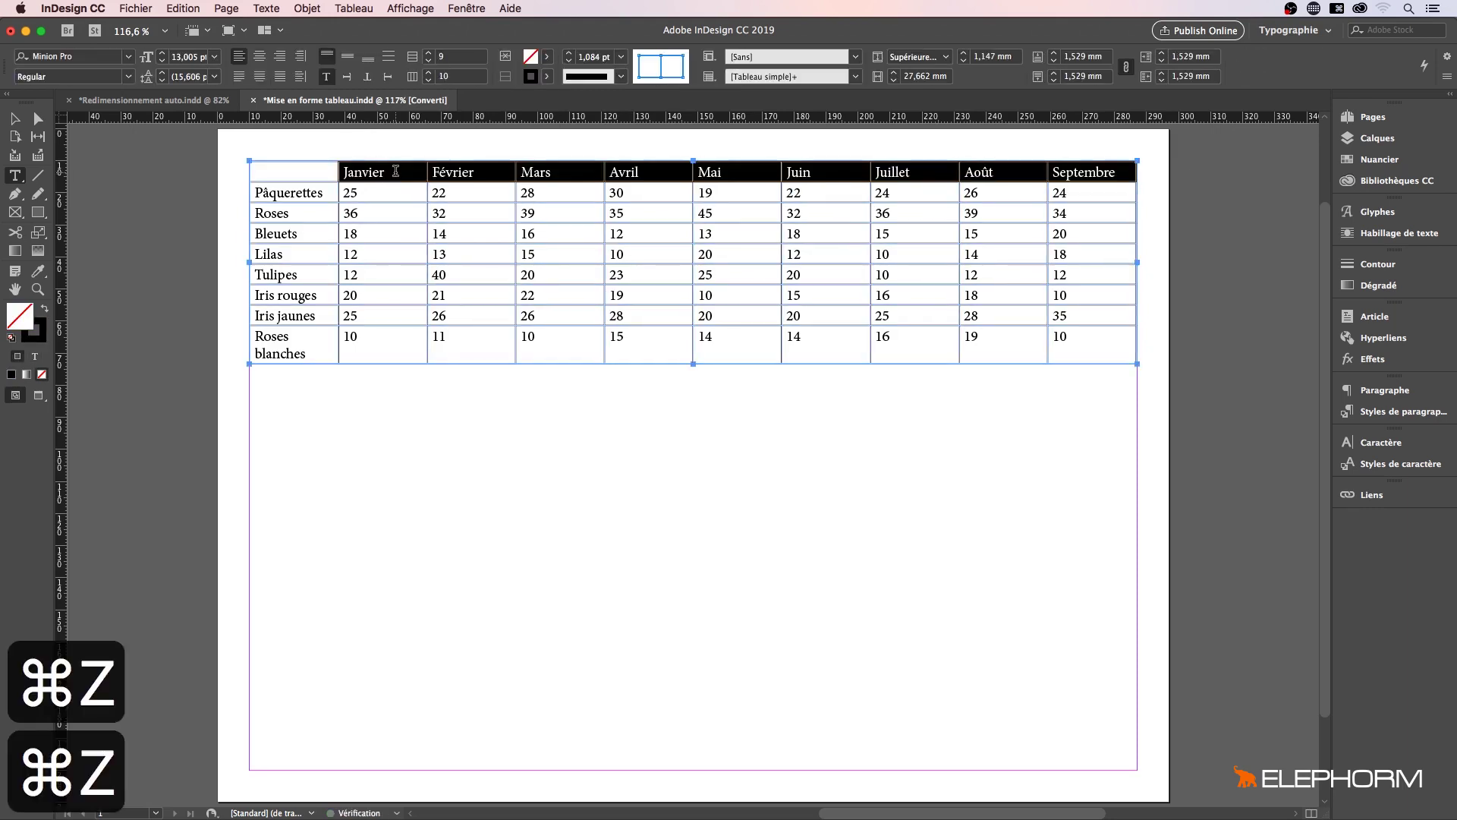
{"action": "key", "text": "super+z"}
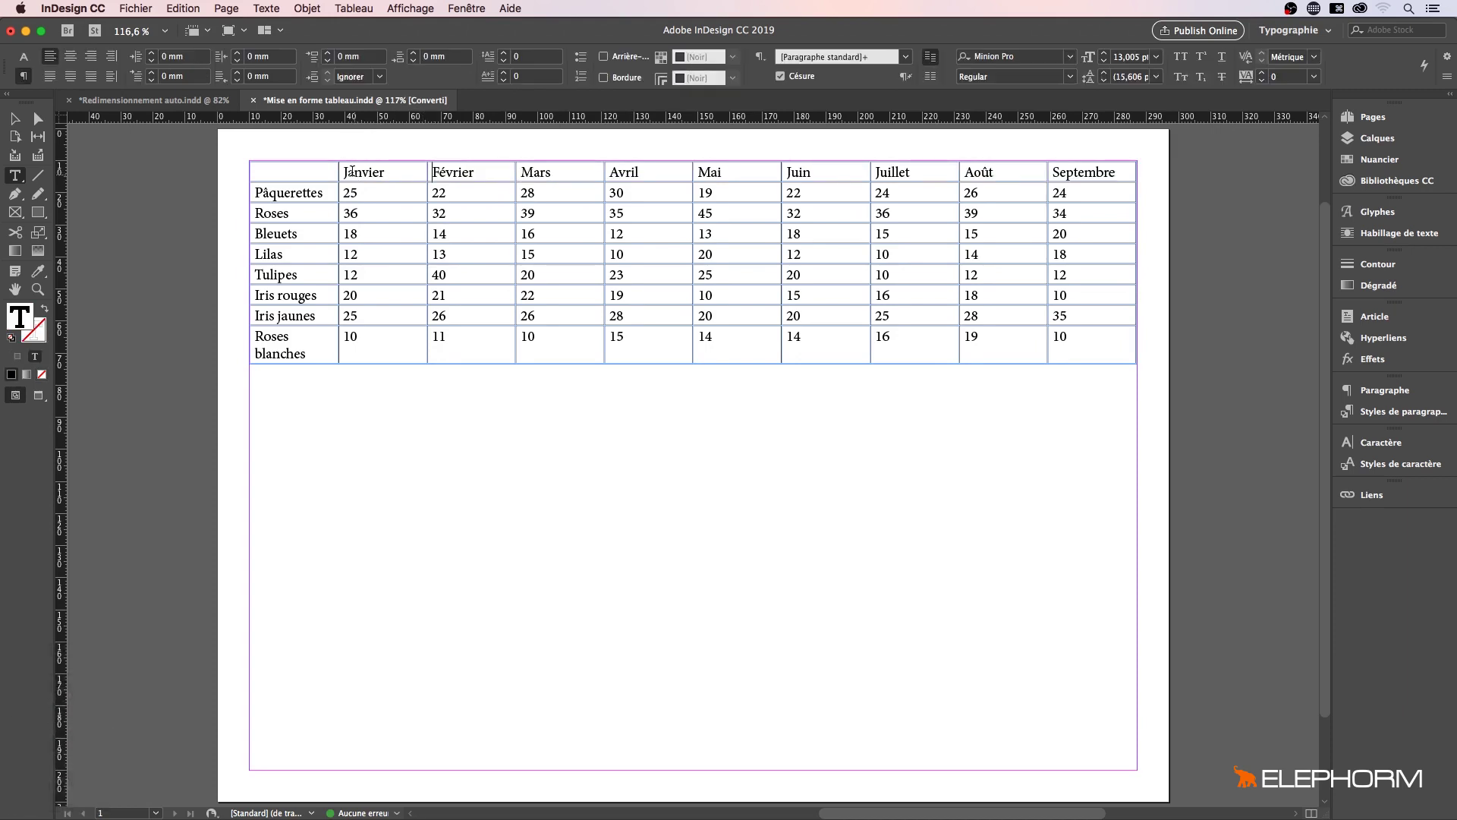
- Examine the table and cell option commands available for the whole table and for a partial selection of cells
{"action": "left_click_drag", "start_coordinate": [263, 170], "coordinate": [1079, 346]}
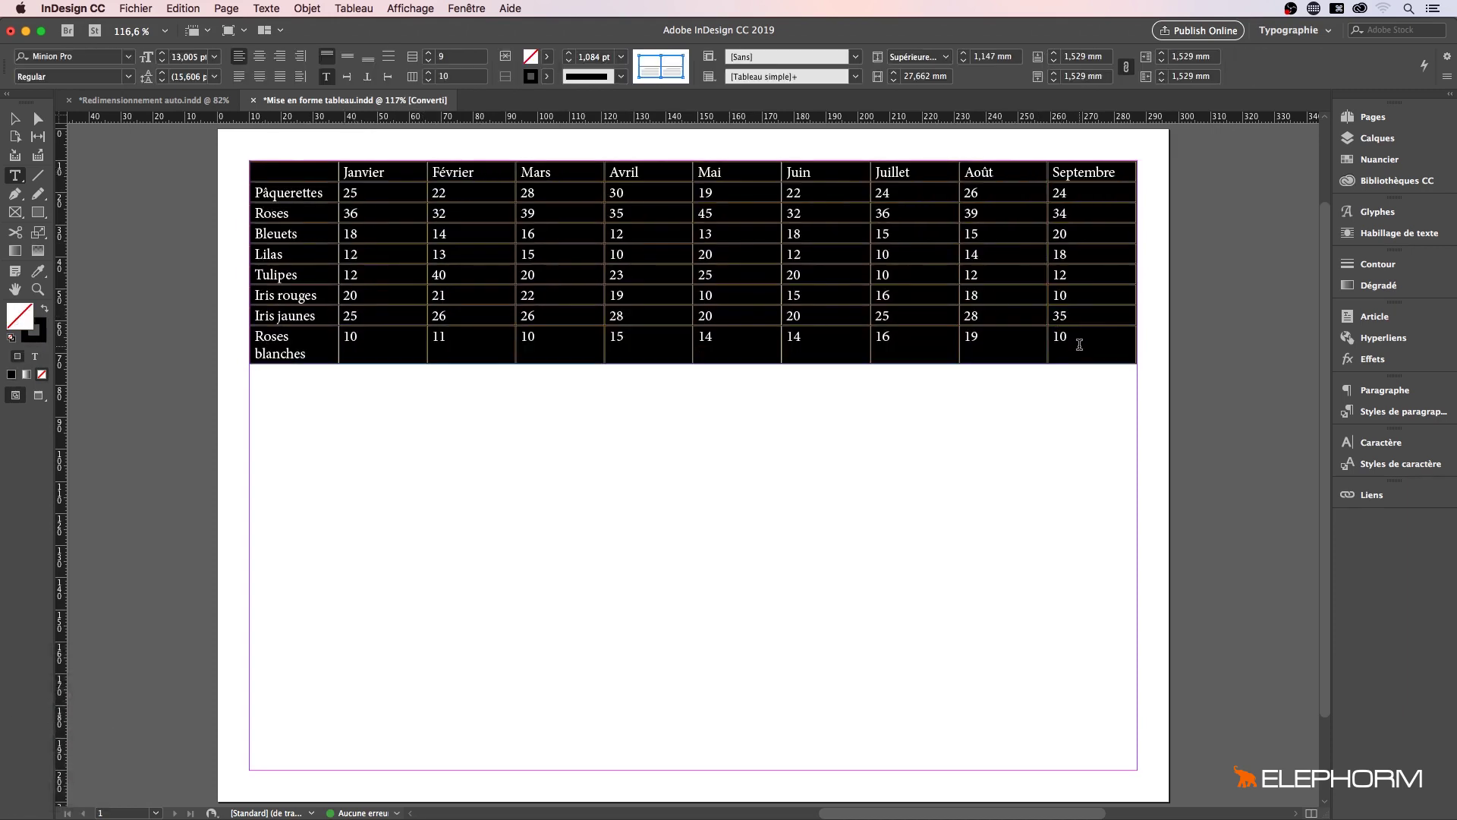
{"action": "left_click", "coordinate": [365, 7]}
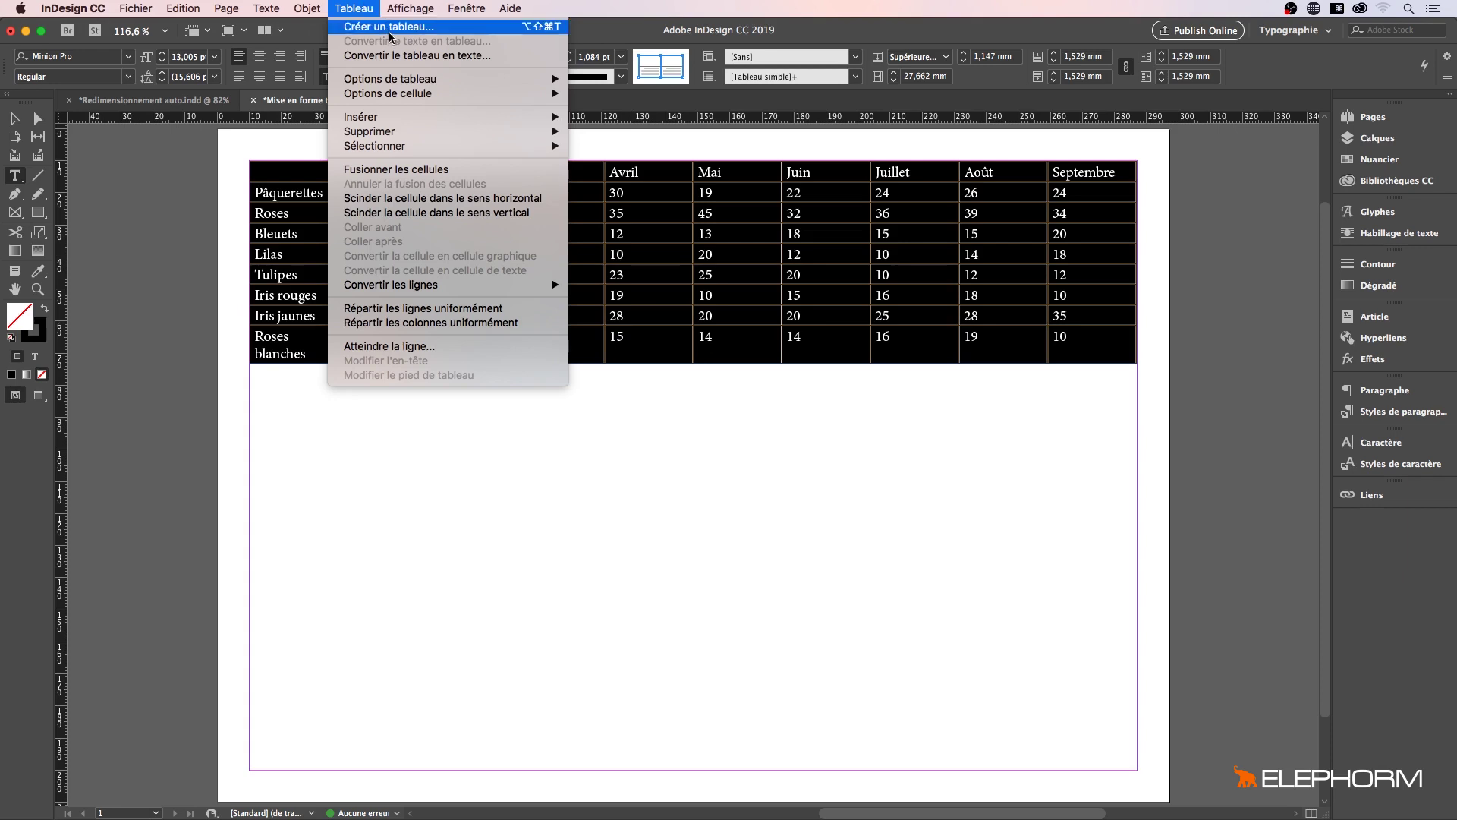
{"action": "mouse_move", "coordinate": [425, 78]}
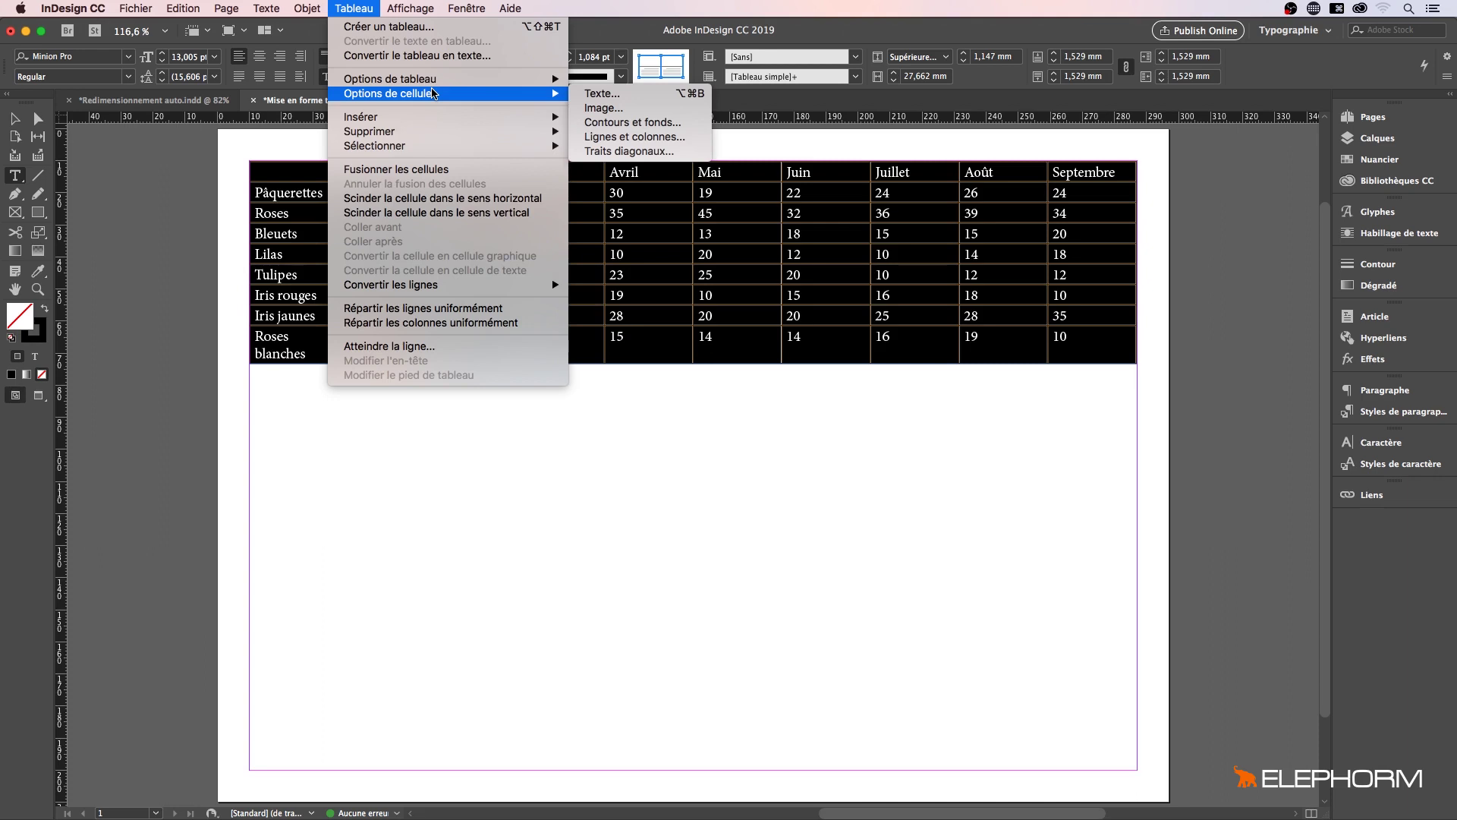
{"action": "left_click", "coordinate": [368, 9]}
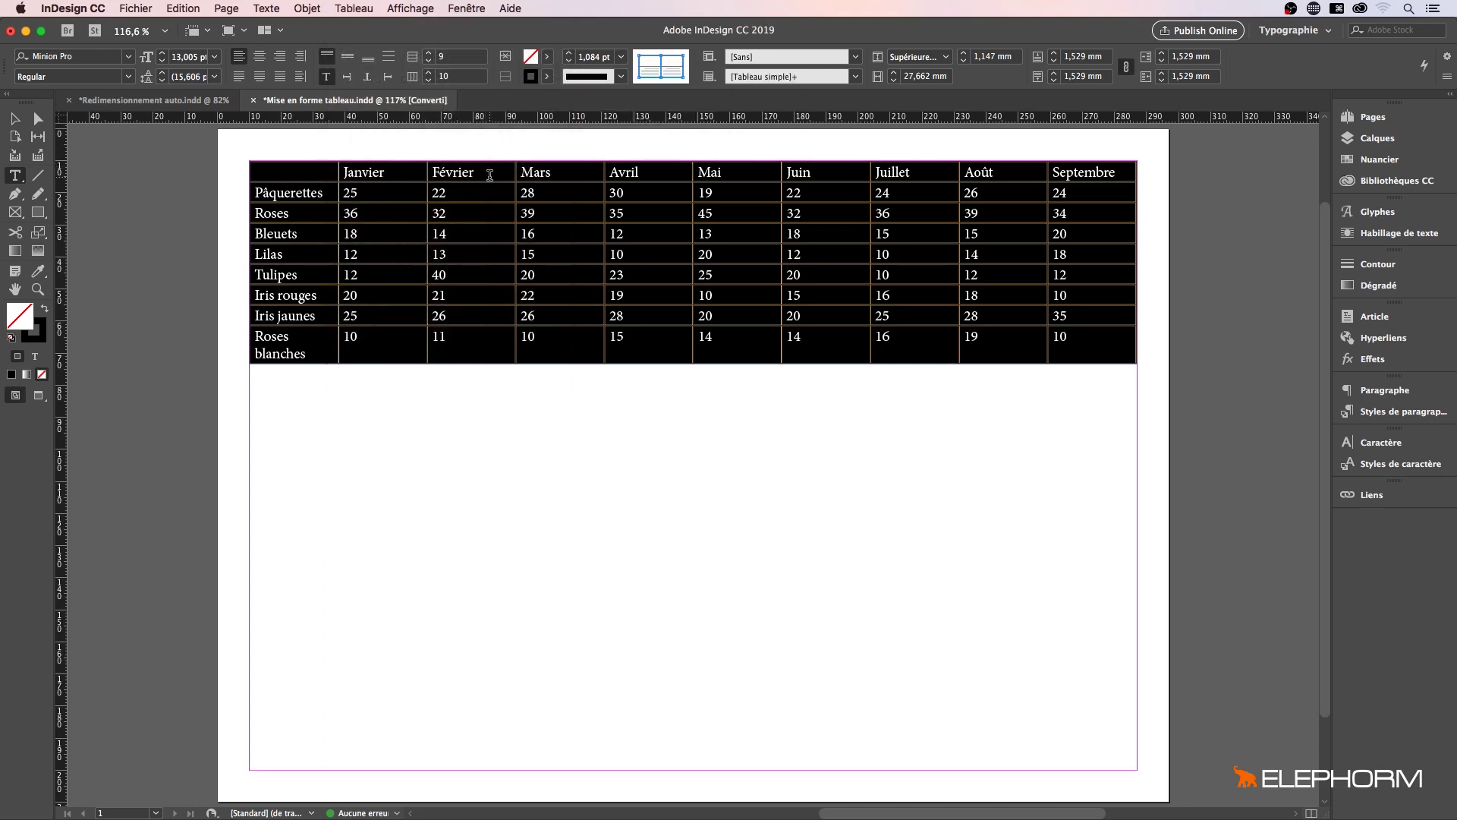
{"action": "left_click", "coordinate": [339, 9]}
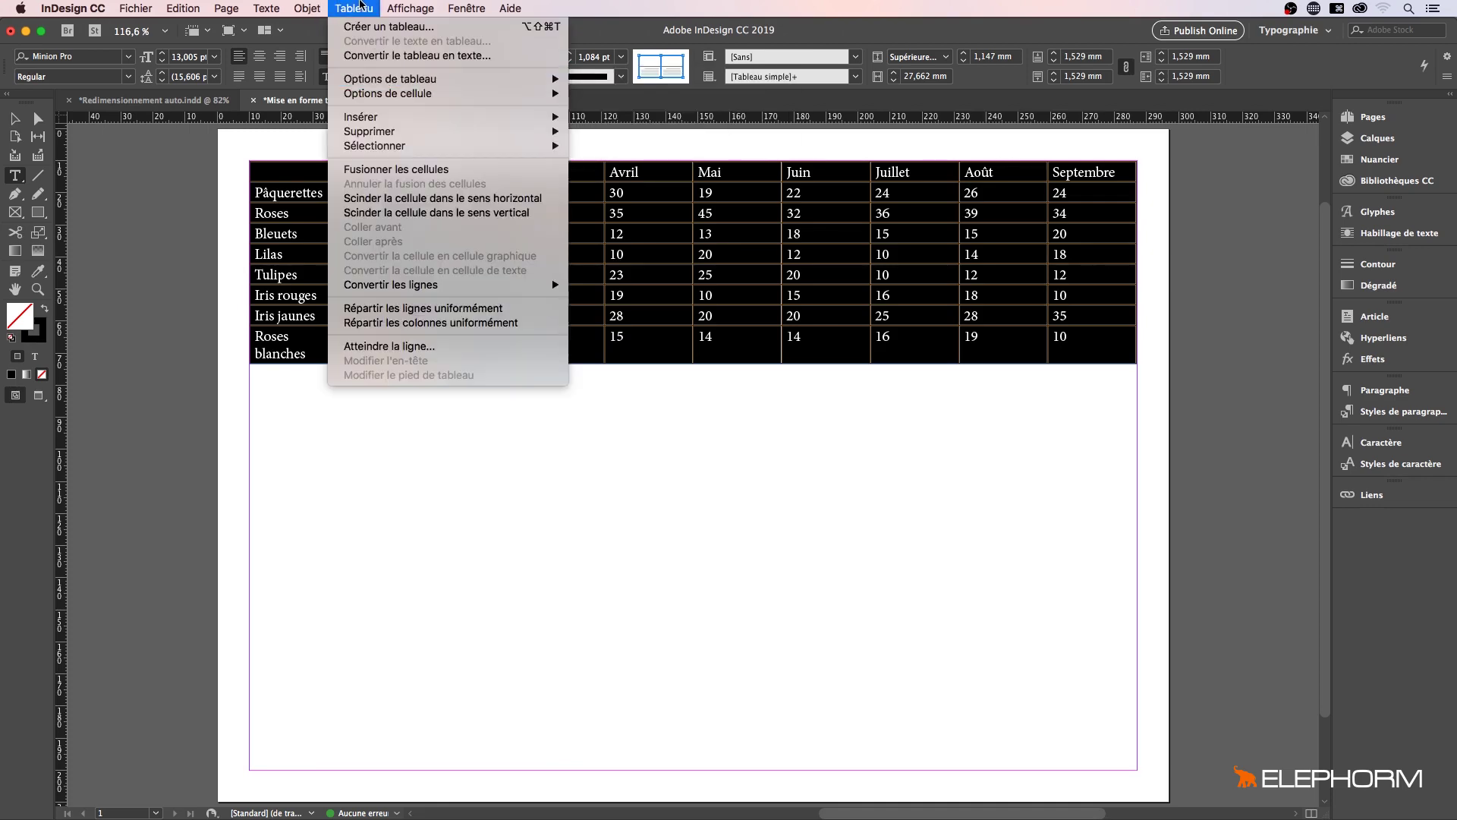
{"action": "left_click", "coordinate": [363, 7]}
{"action": "left_click", "coordinate": [554, 232]}
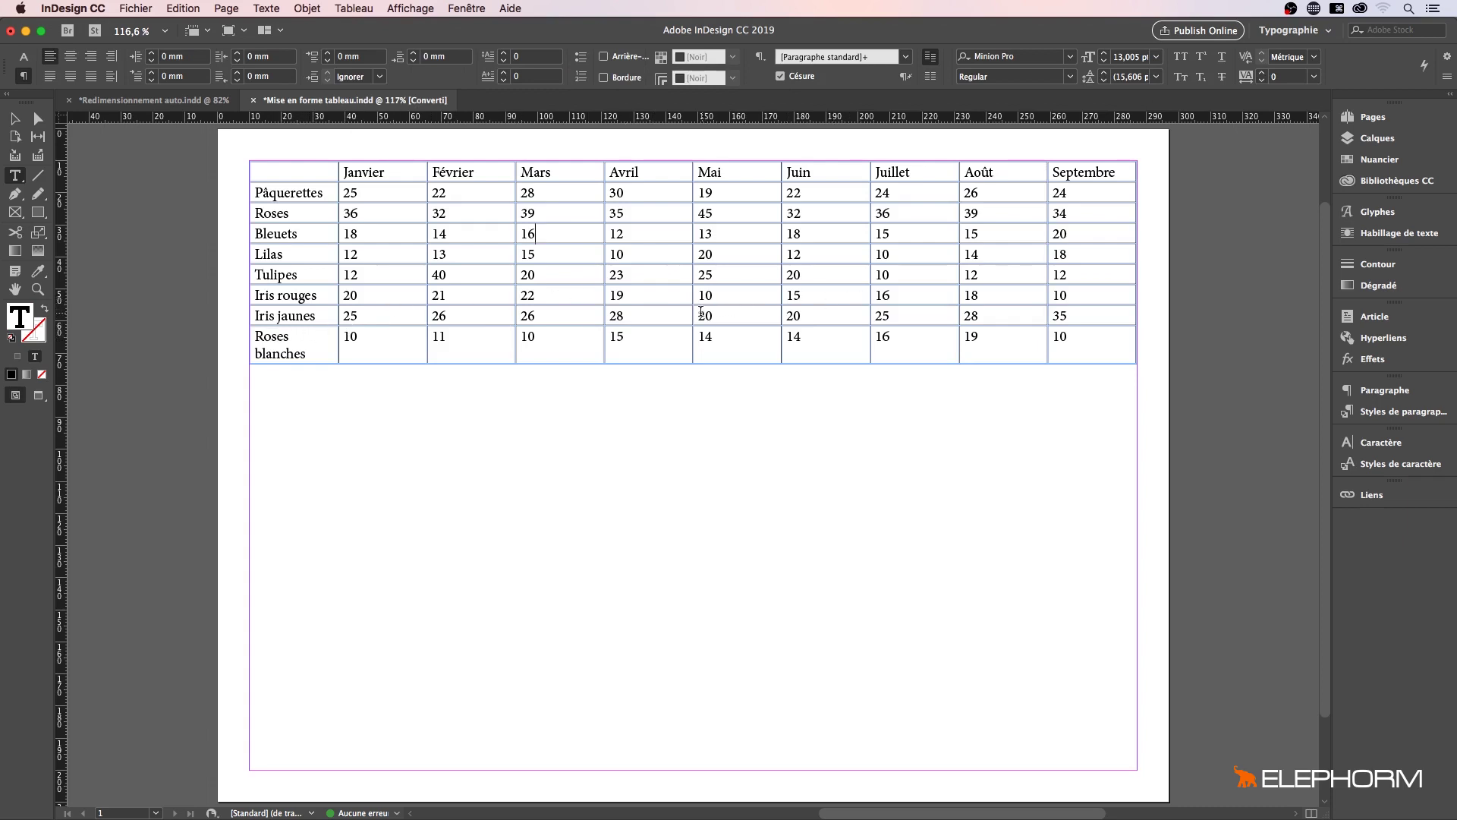
{"action": "left_click_drag", "start_coordinate": [701, 316], "coordinate": [881, 331]}
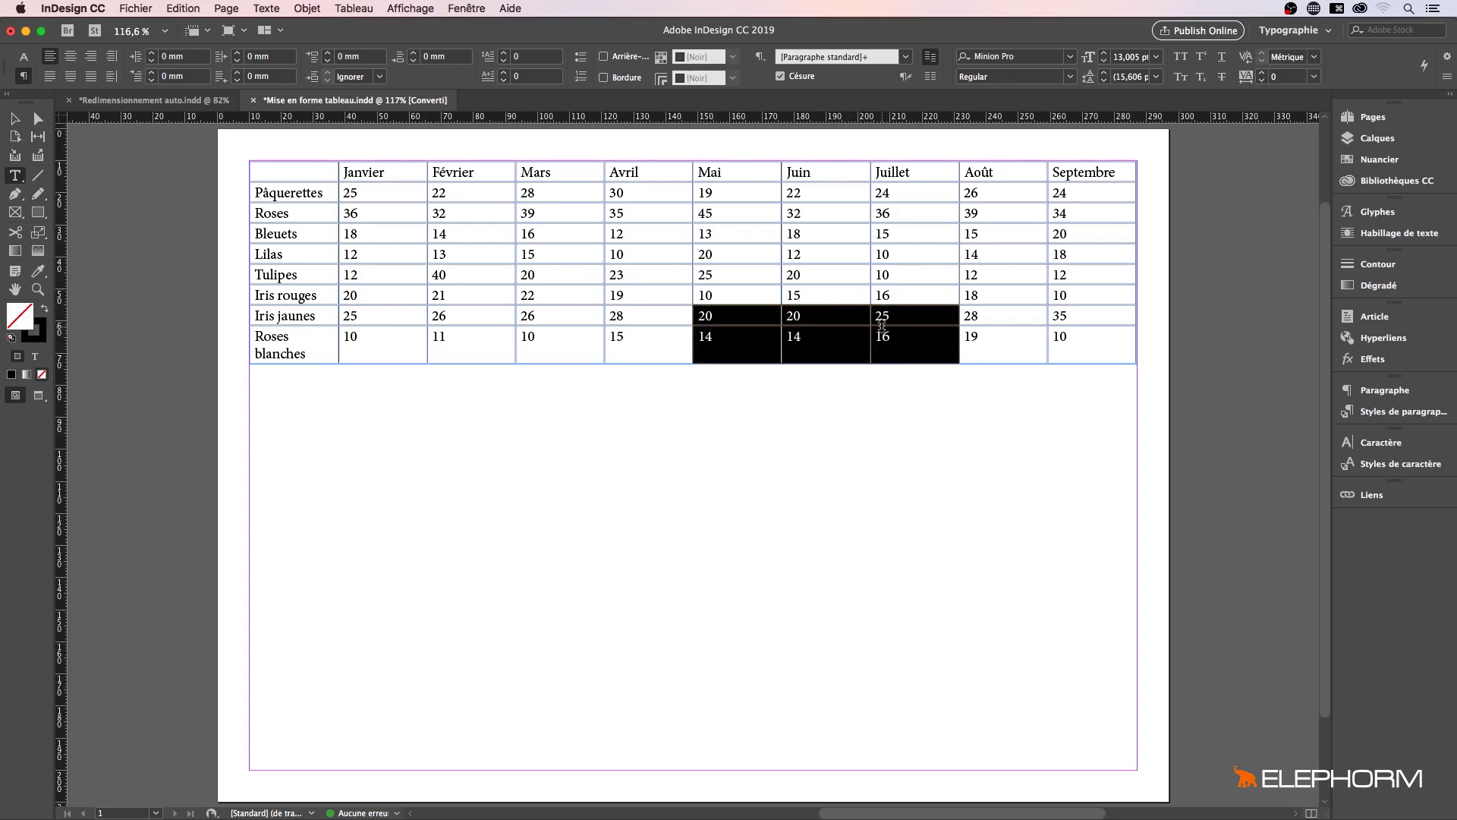
{"action": "left_click", "coordinate": [309, 9]}
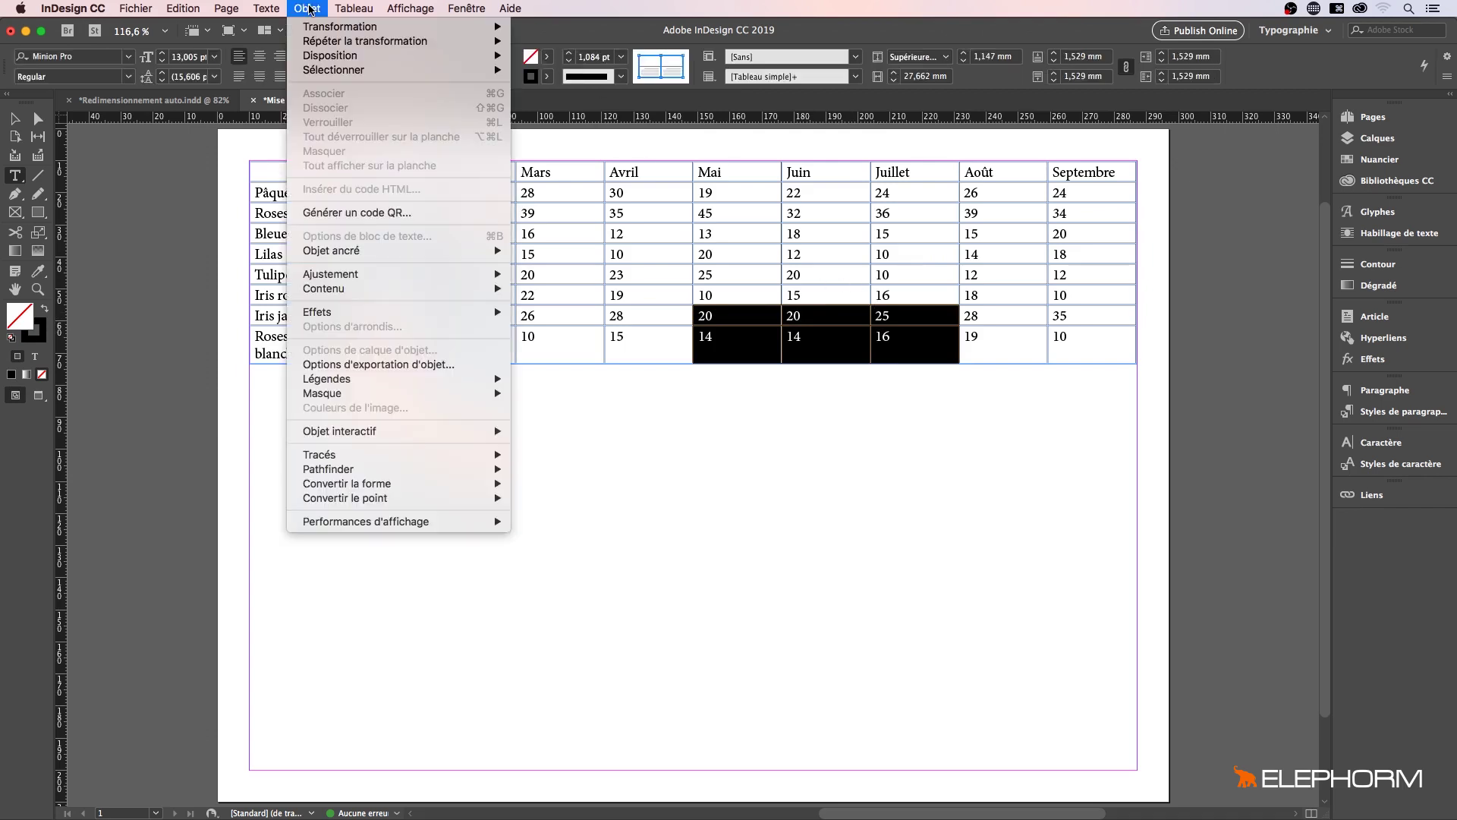
{"action": "mouse_move", "coordinate": [356, 10]}
{"action": "mouse_move", "coordinate": [406, 95]}
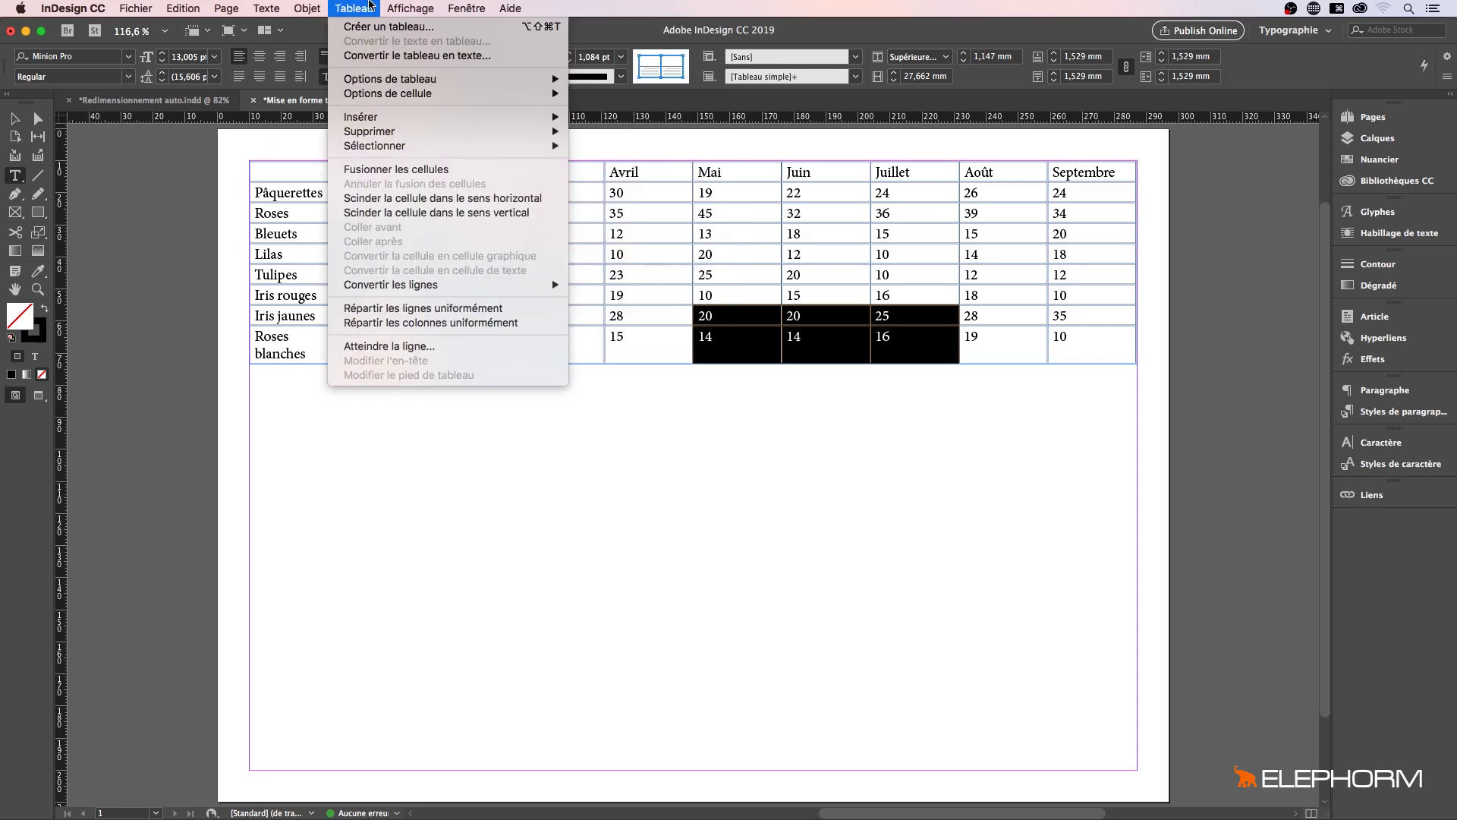
{"action": "left_click", "coordinate": [372, 7]}
- Select the whole table and set its alternating fill pattern to Une ligne sur deux
{"action": "left_click_drag", "start_coordinate": [314, 174], "coordinate": [1062, 336]}
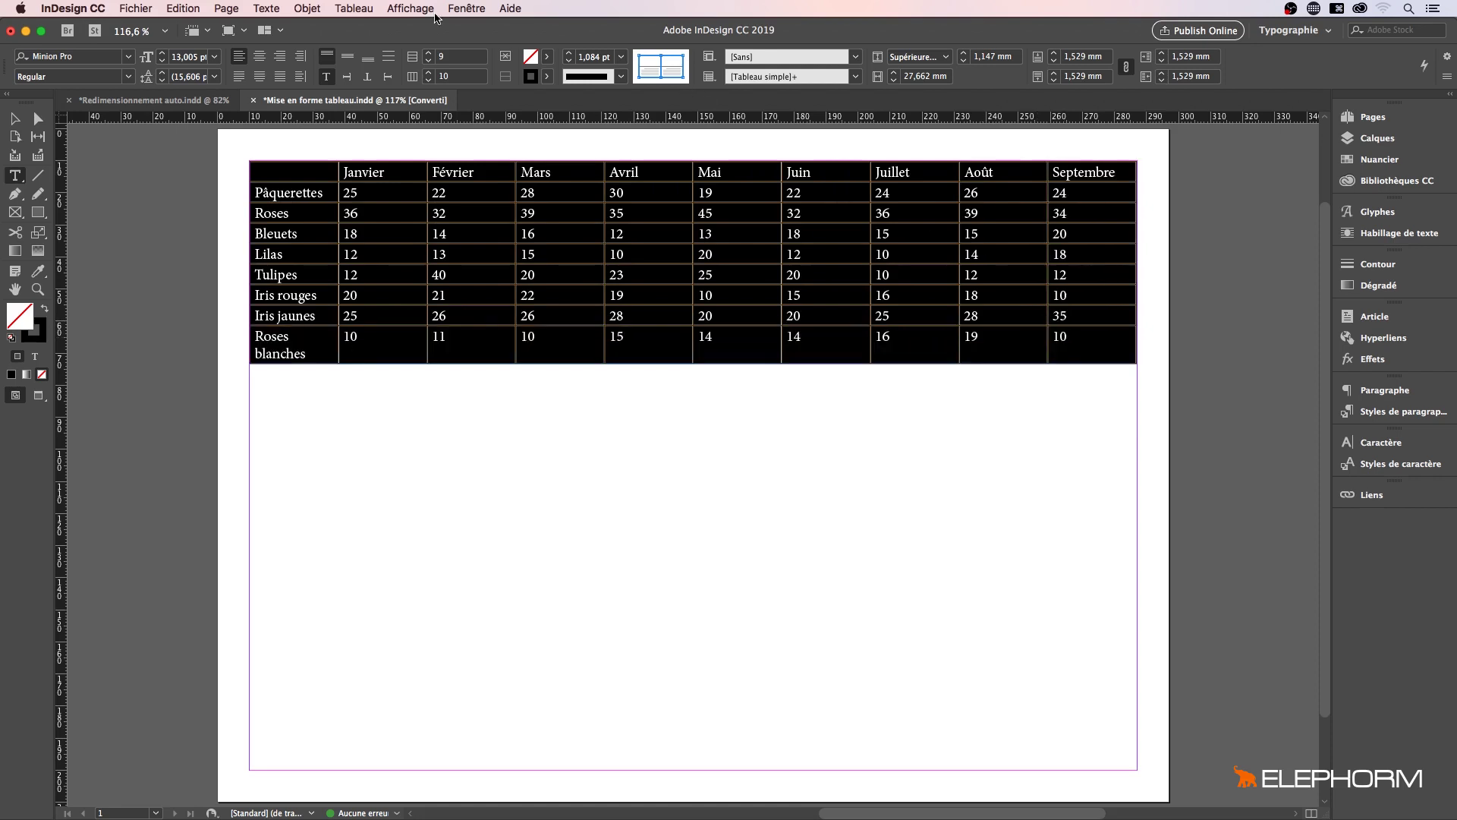
{"action": "left_click", "coordinate": [352, 8]}
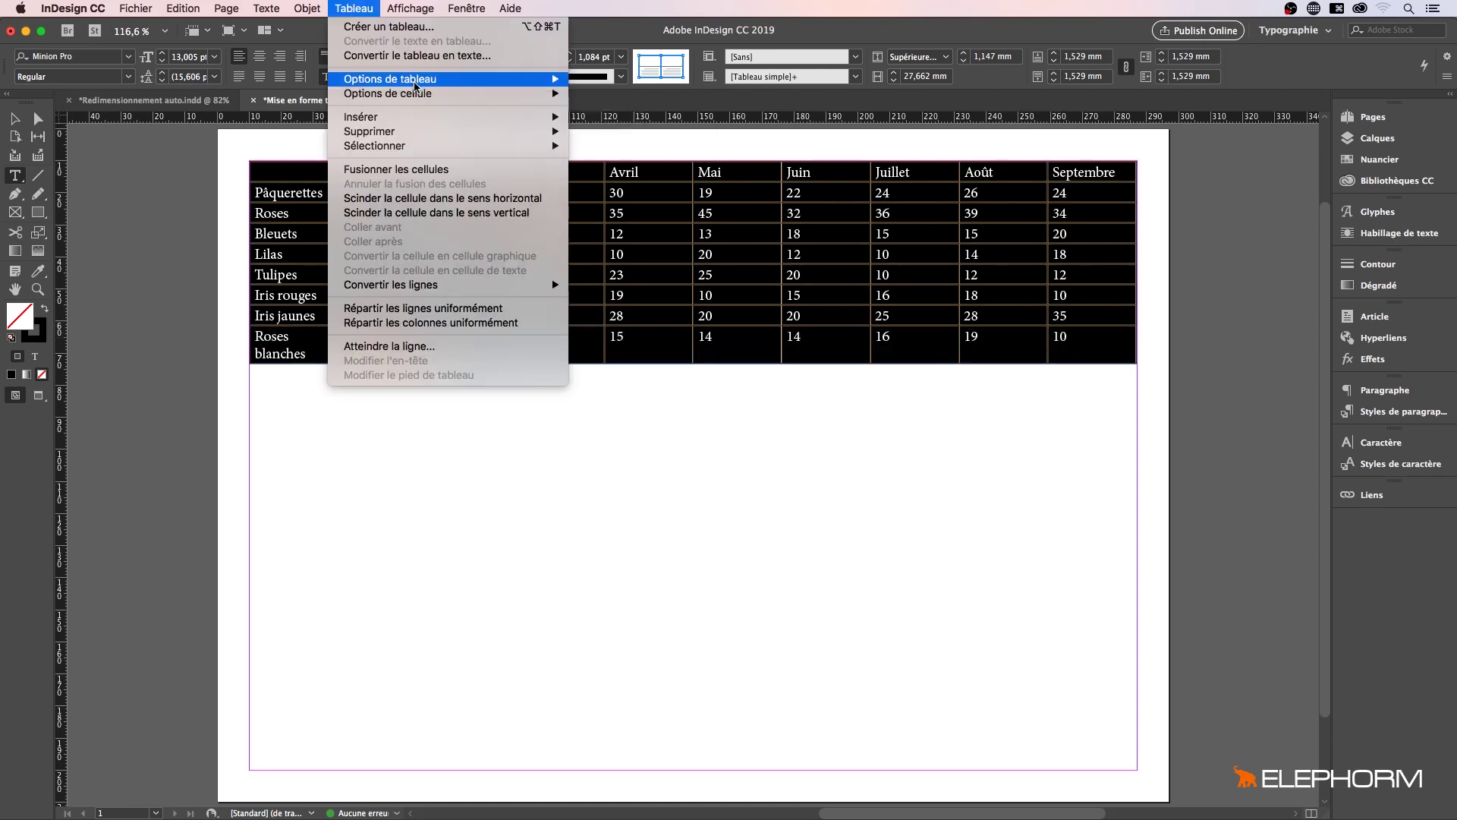
{"action": "mouse_move", "coordinate": [416, 85]}
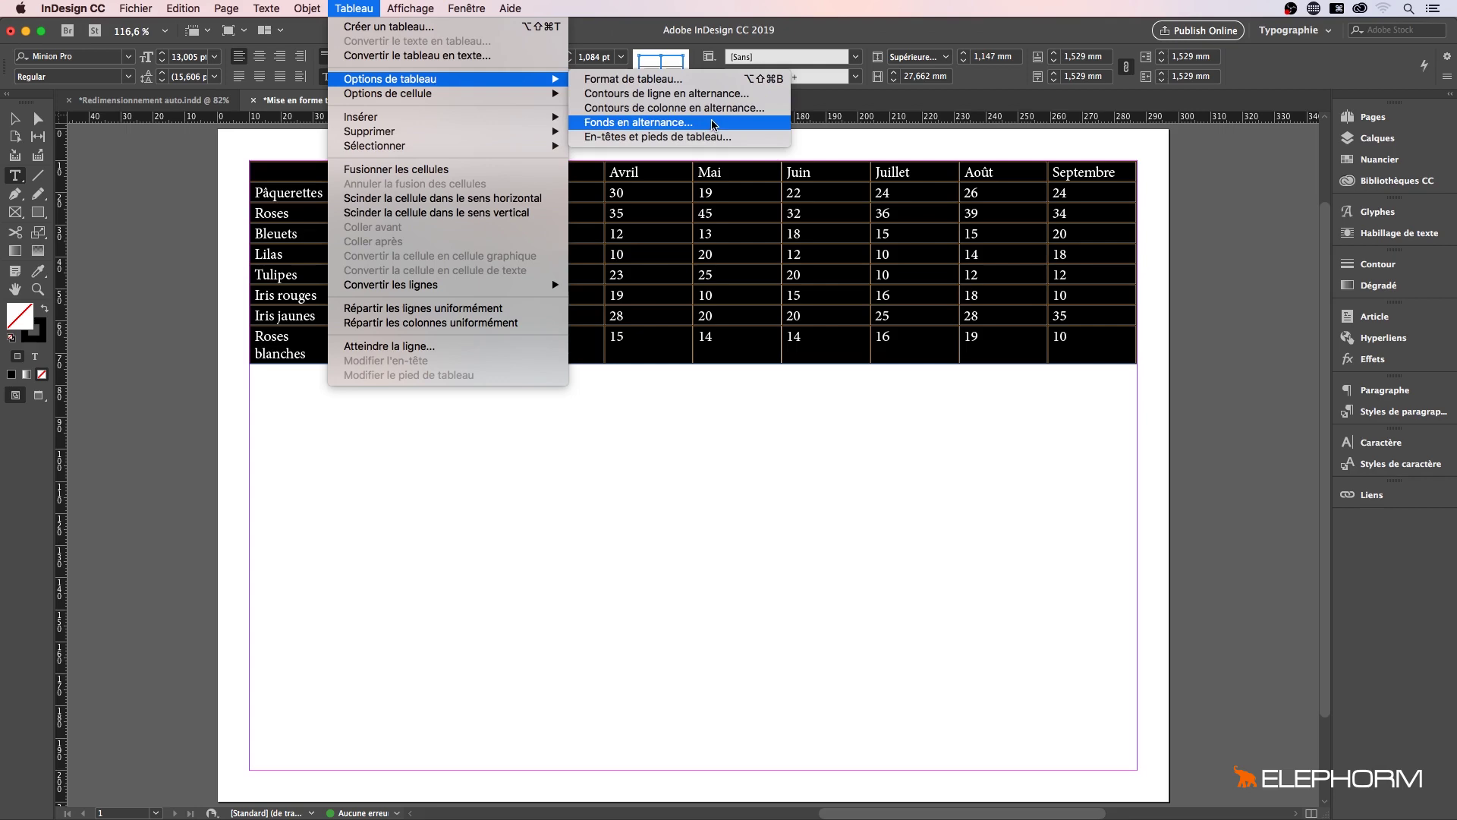
{"action": "left_click", "coordinate": [690, 127]}
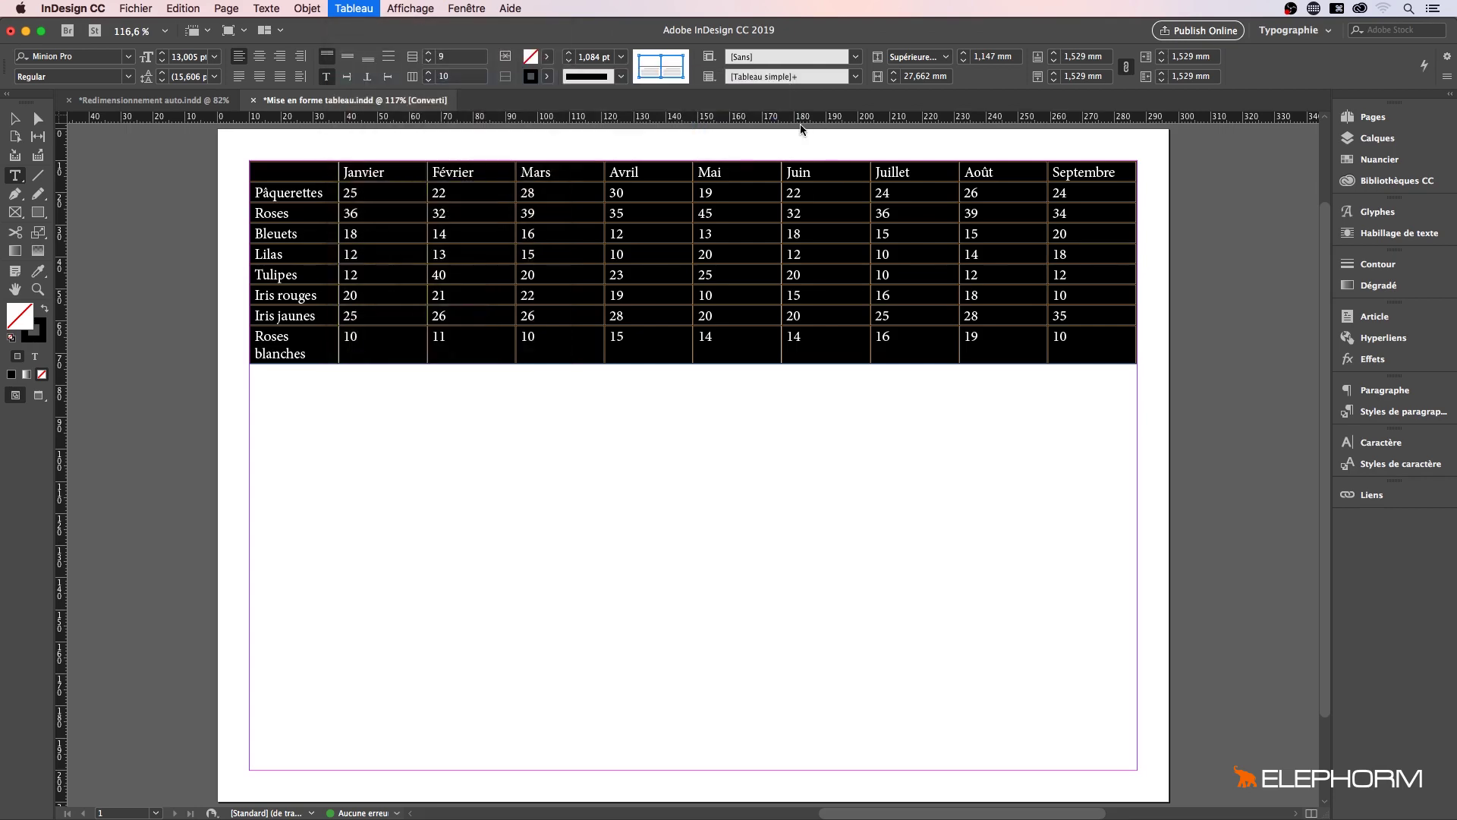
{"action": "left_click_drag", "start_coordinate": [753, 204], "coordinate": [1048, 119]}
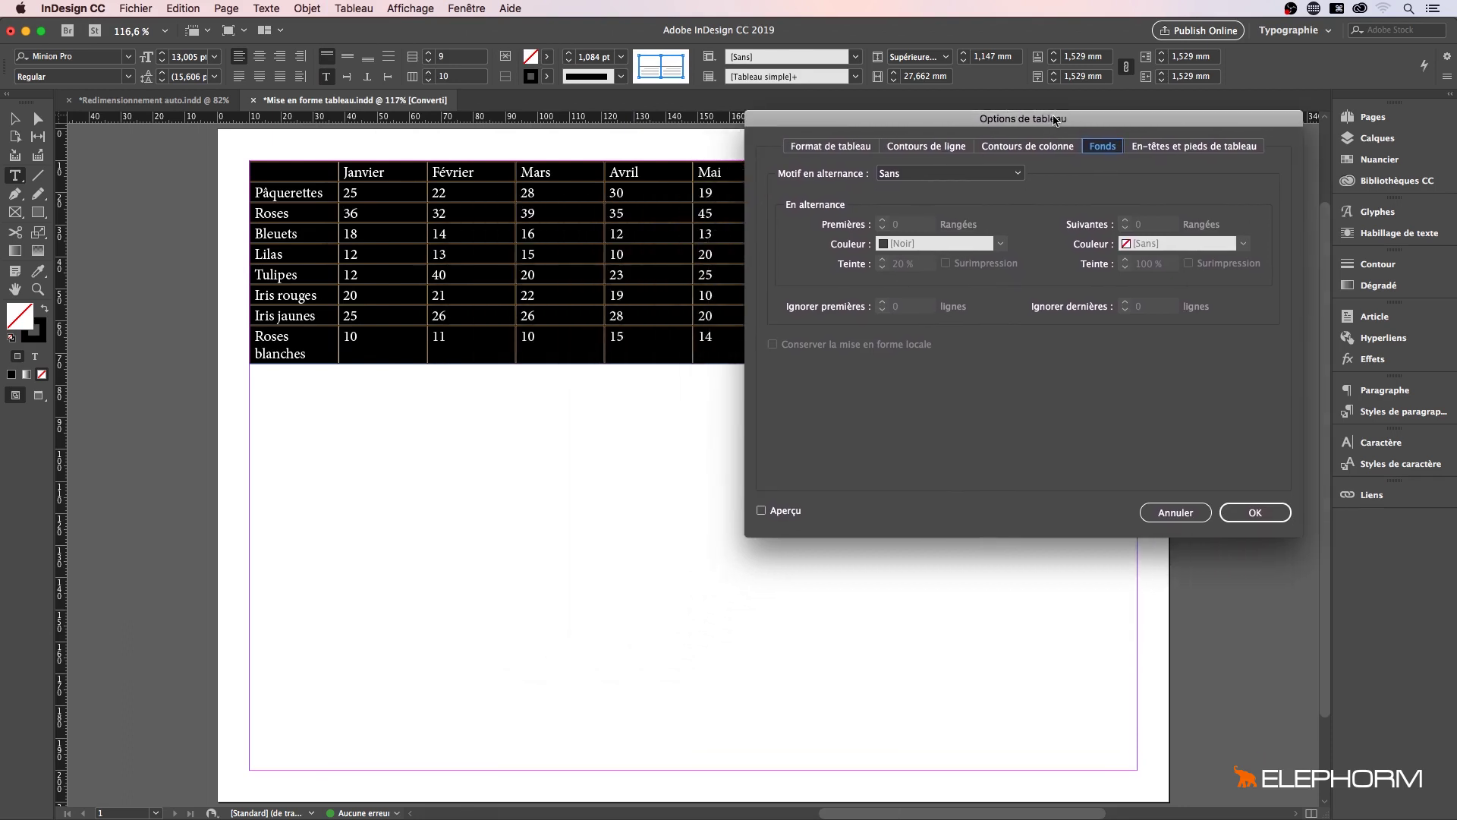
{"action": "left_click", "coordinate": [1018, 177]}
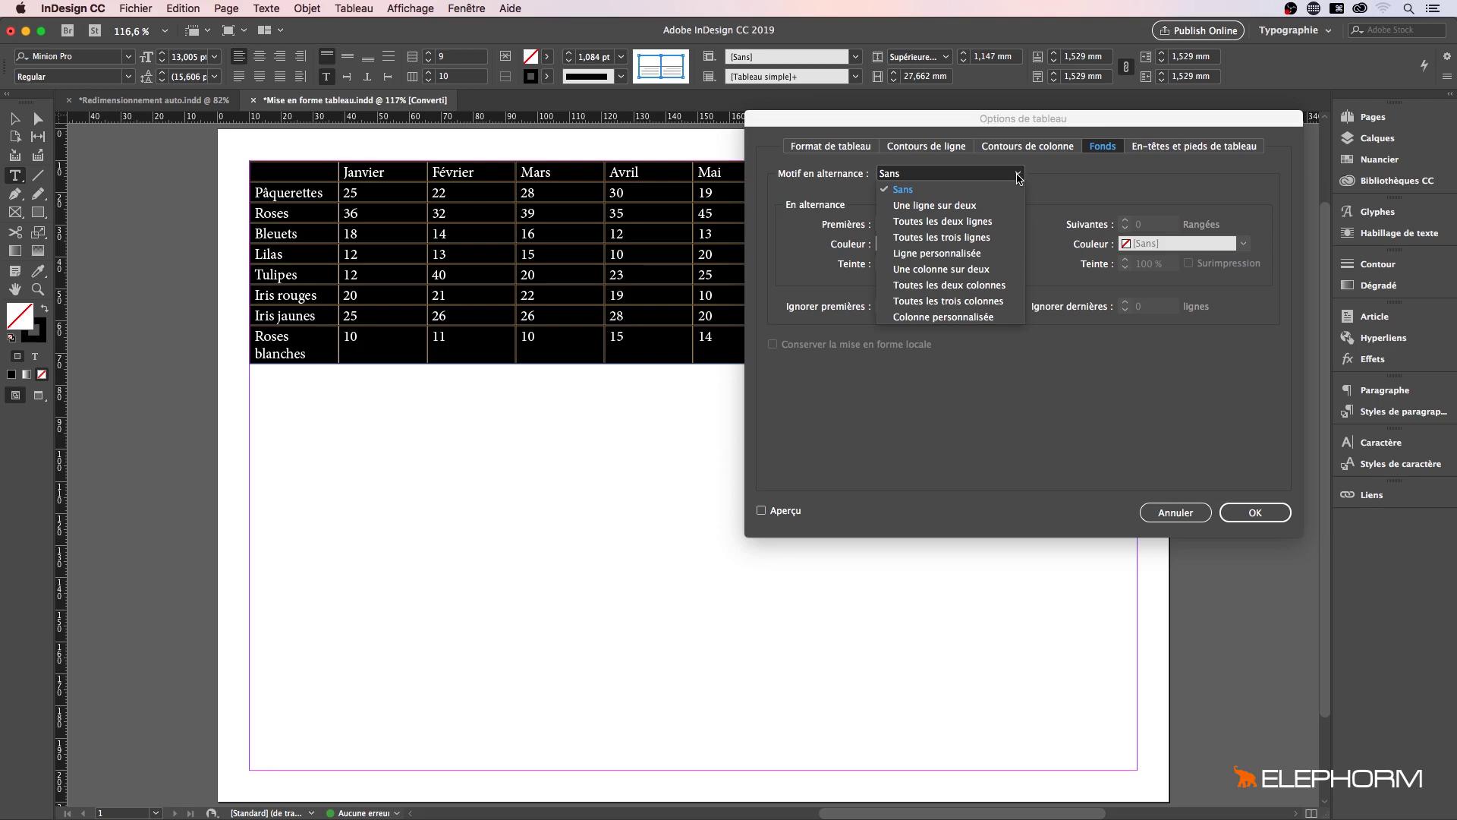
{"action": "left_click", "coordinate": [987, 208]}
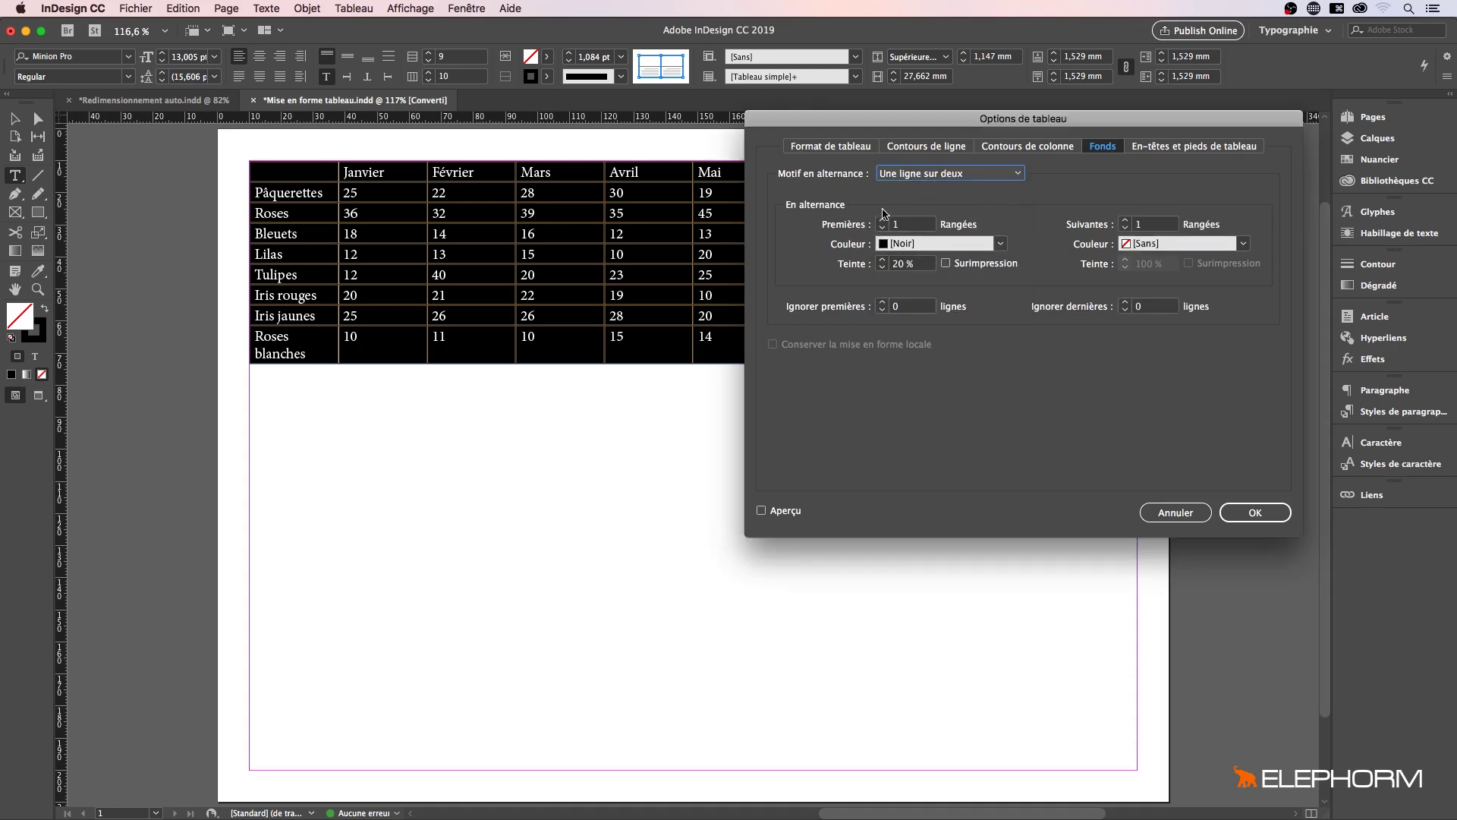
- Set the alternating fill colours to C=100 M=0 J=0 N=0 for the first rows and C=0 M=0 J=100 N=0 for the following rows
{"action": "left_click", "coordinate": [1002, 247]}
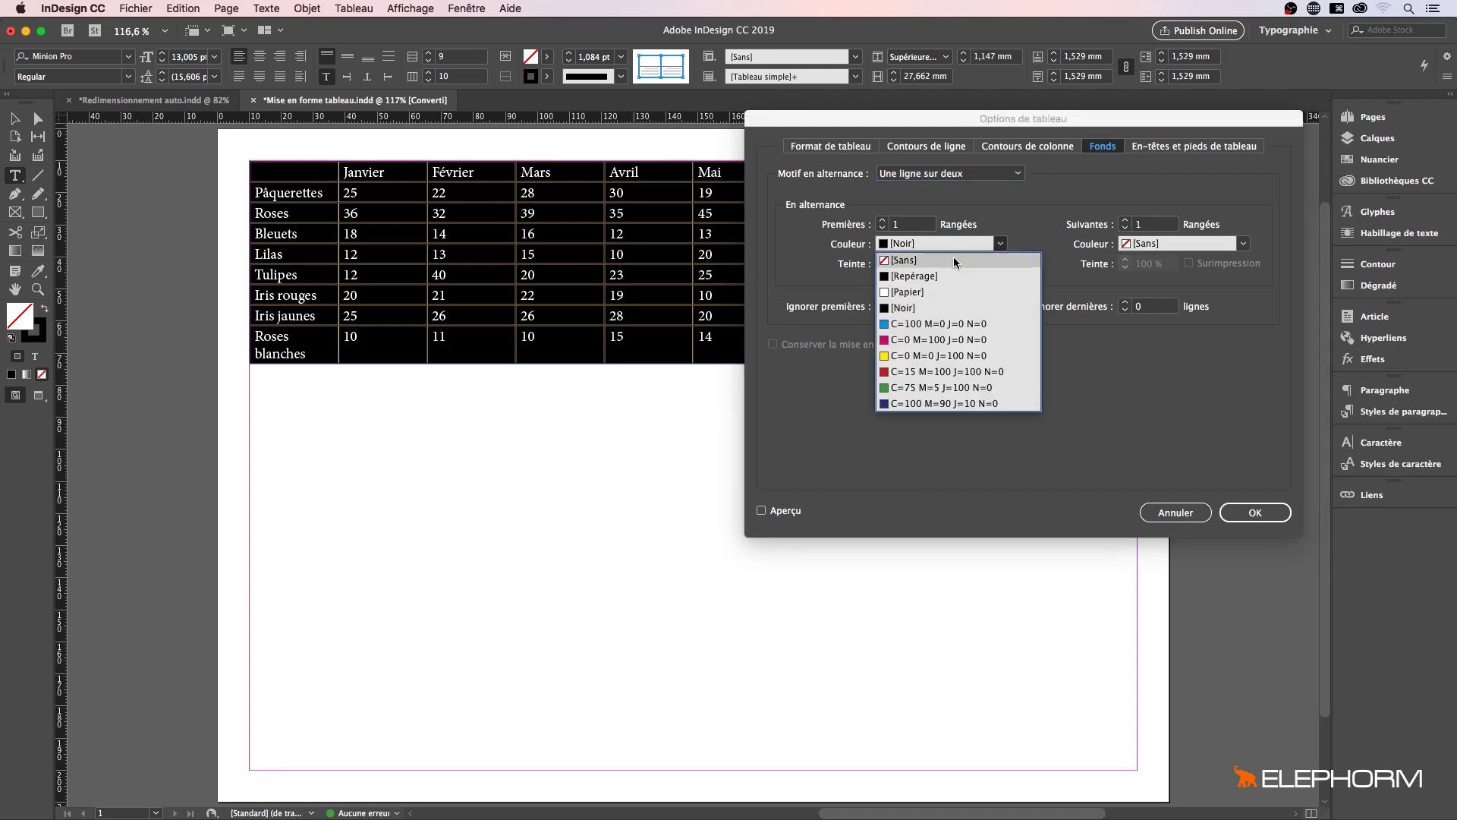
{"action": "left_click", "coordinate": [941, 325]}
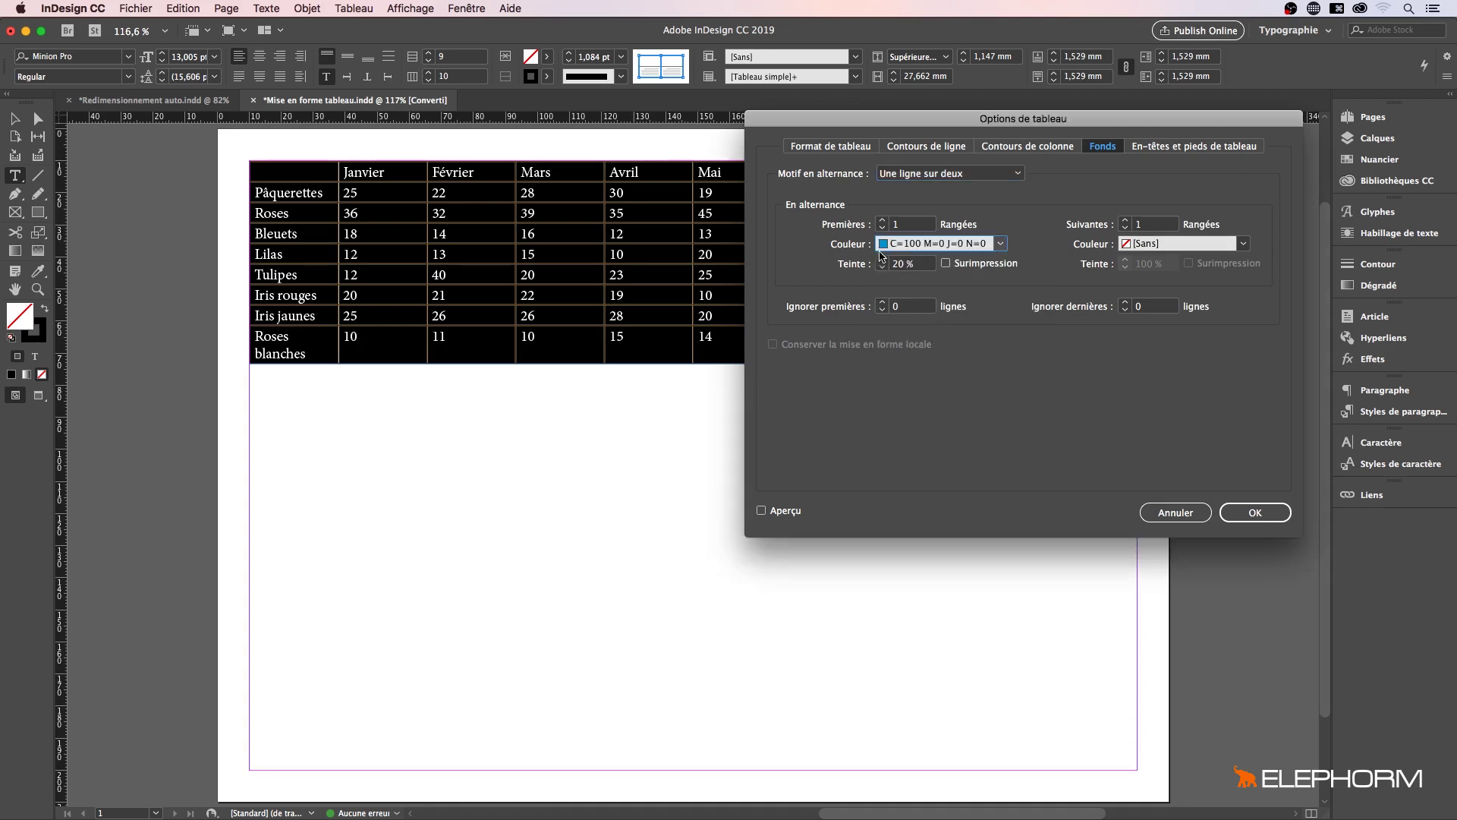
{"action": "left_click", "coordinate": [921, 265]}
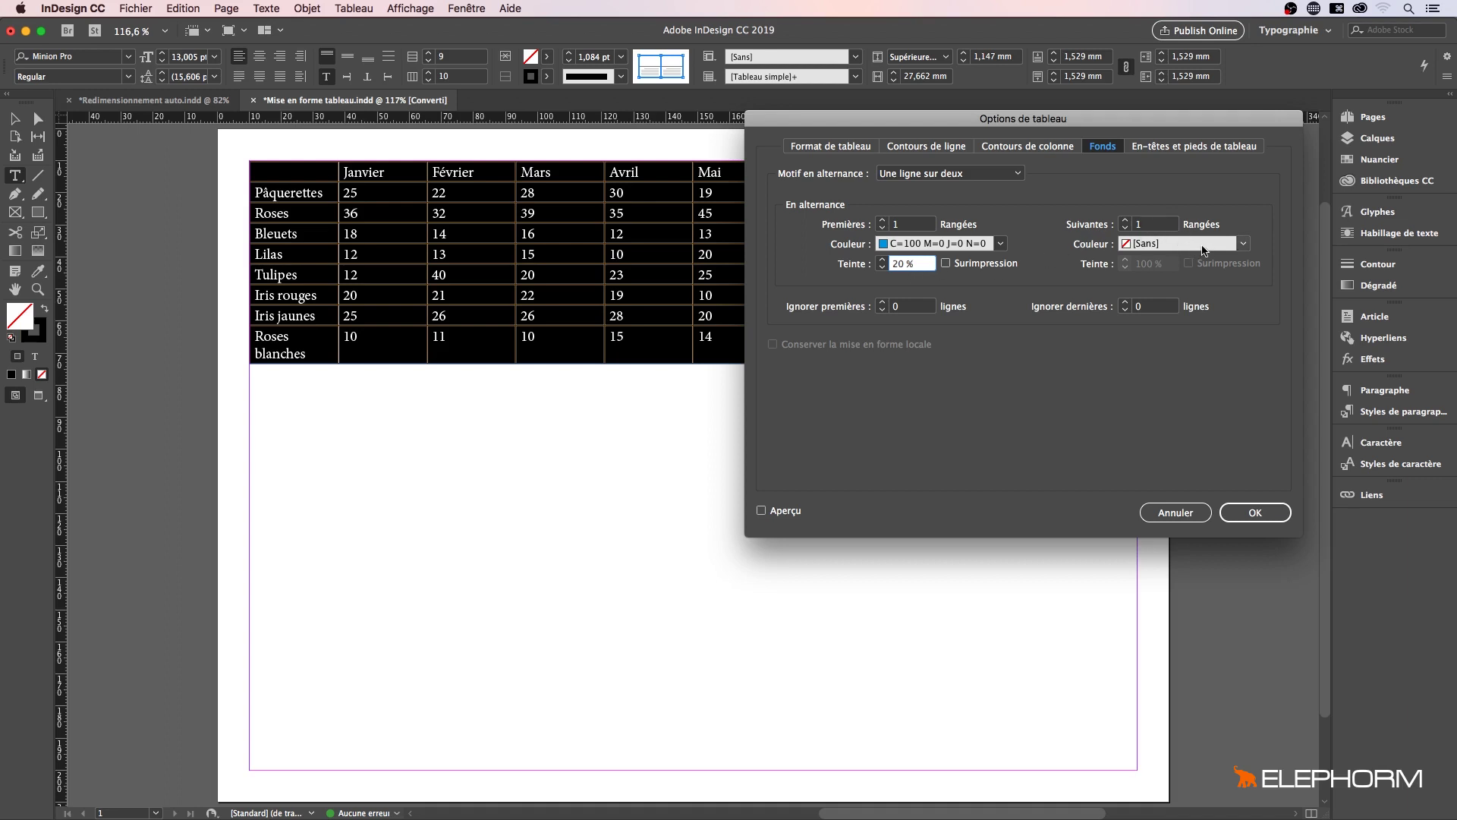
{"action": "left_click", "coordinate": [1244, 243]}
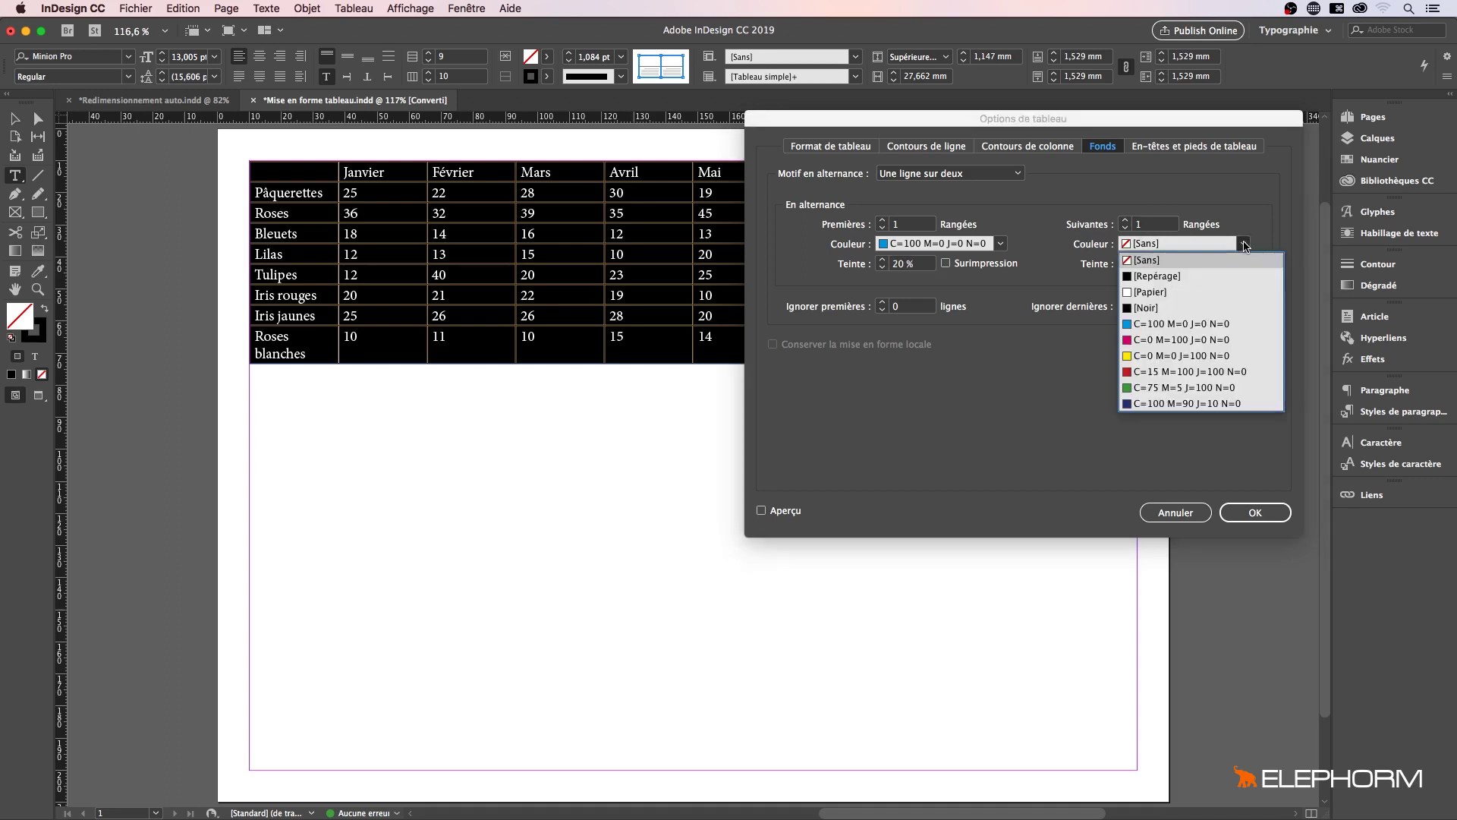
{"action": "left_click", "coordinate": [1200, 360]}
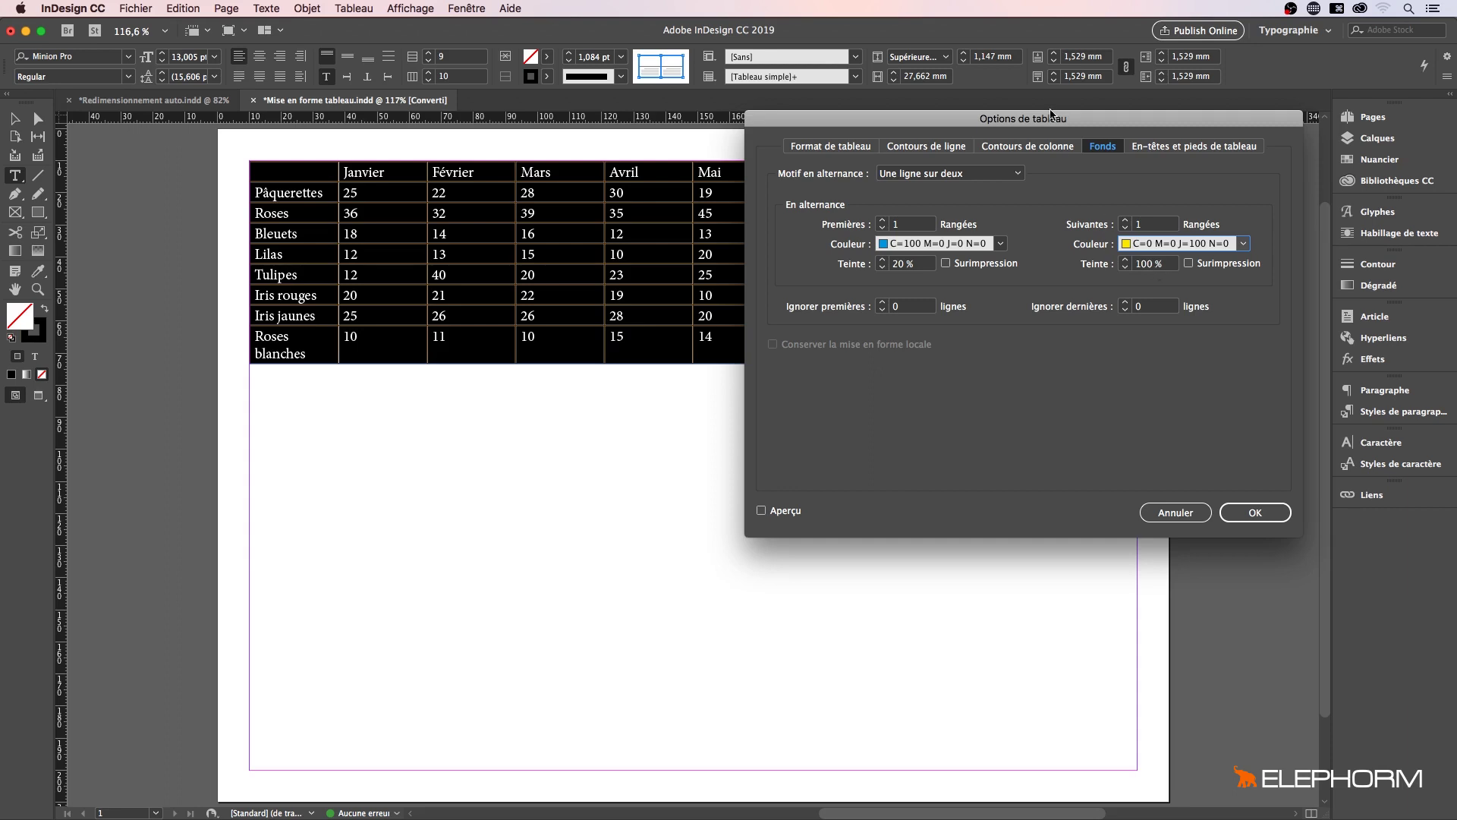
{"action": "left_click_drag", "start_coordinate": [1055, 119], "coordinate": [1023, 109]}
- Exclude the first 1 line from the alternating fills, preview the result and apply the table options
{"action": "left_click", "coordinate": [850, 293]}
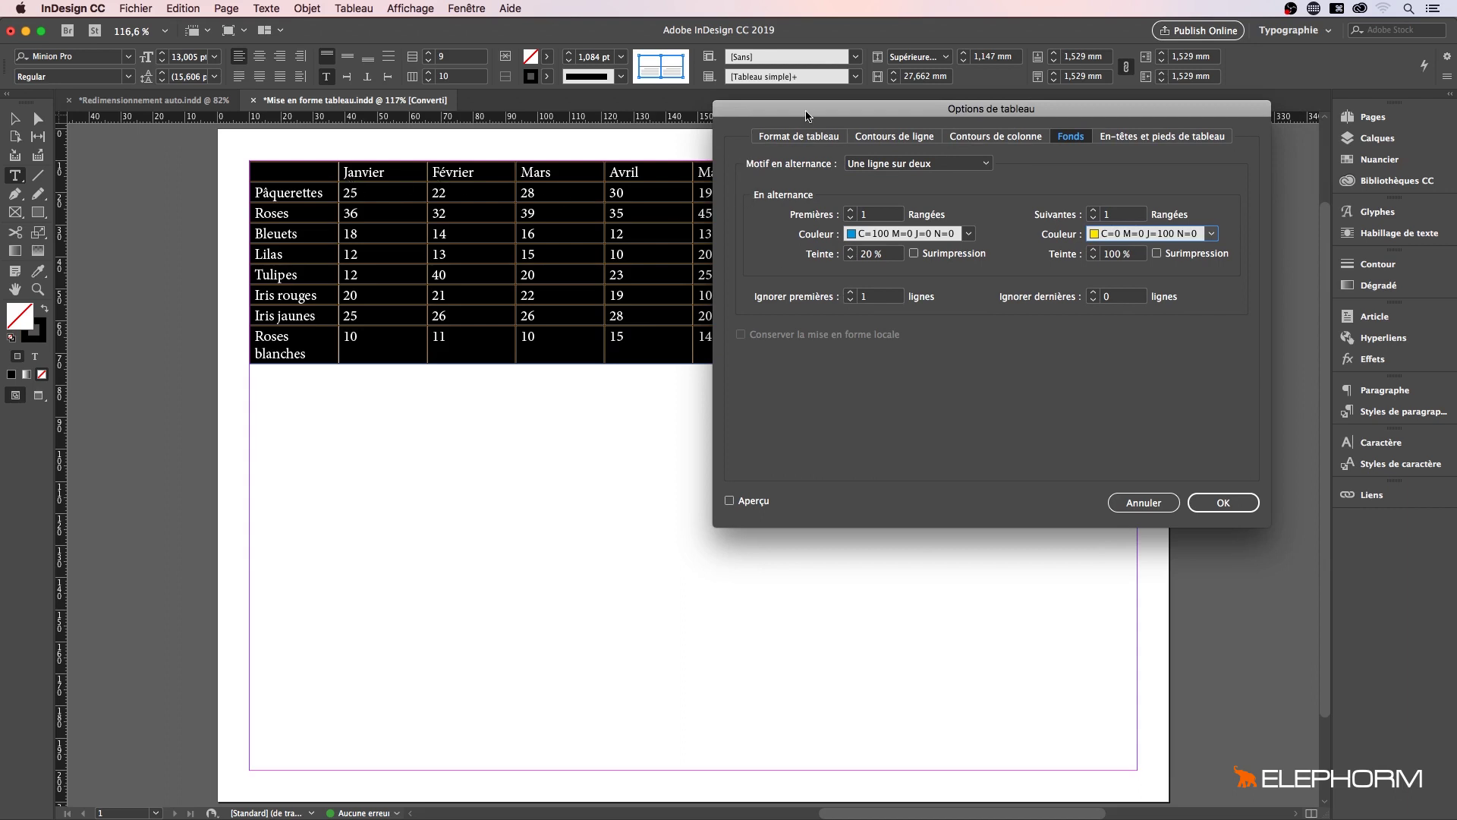
{"action": "left_click_drag", "start_coordinate": [807, 115], "coordinate": [830, 123]}
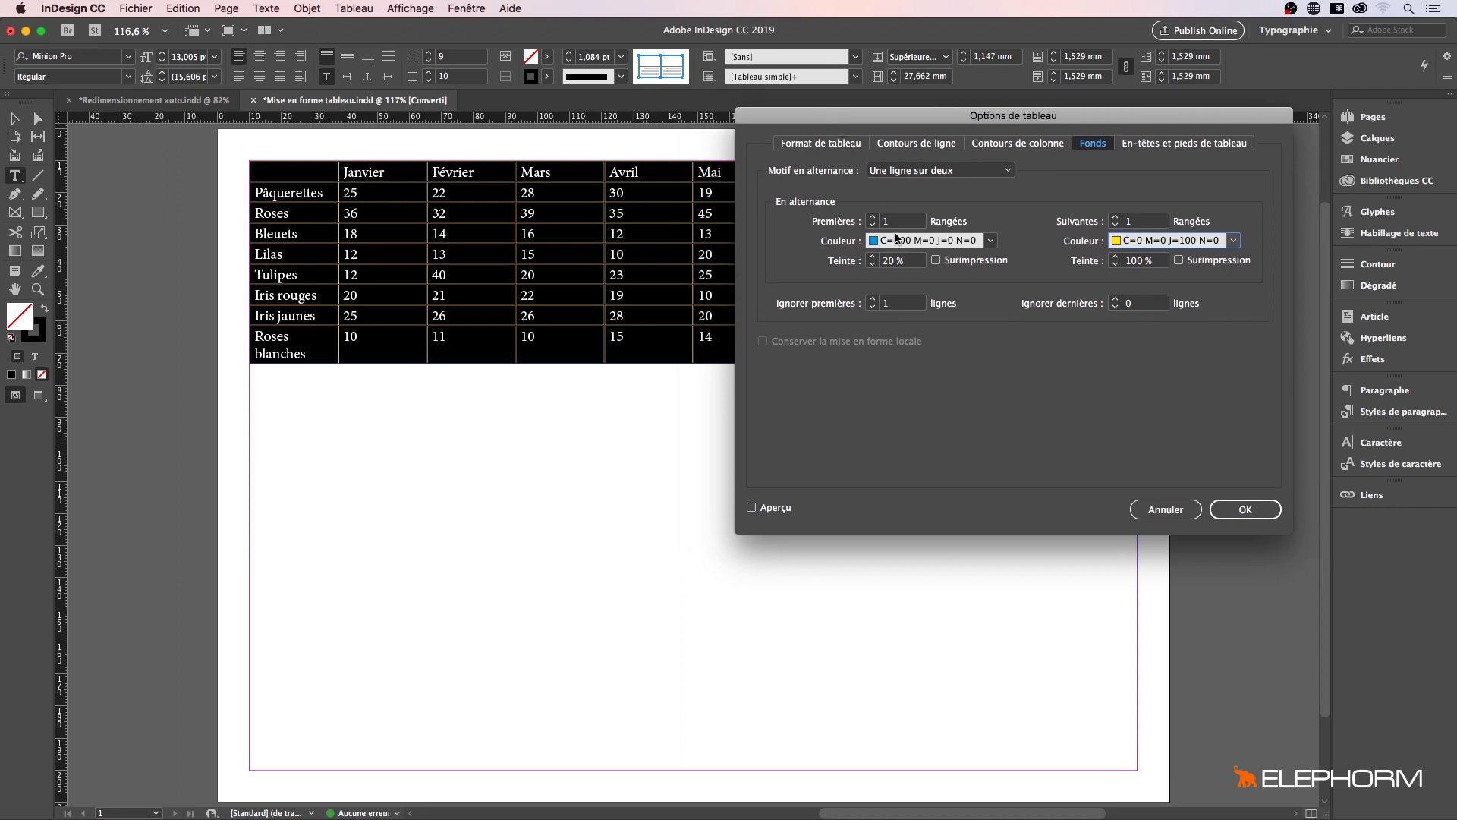
{"action": "left_click", "coordinate": [752, 507]}
{"action": "left_click_drag", "start_coordinate": [867, 126], "coordinate": [1023, 126]}
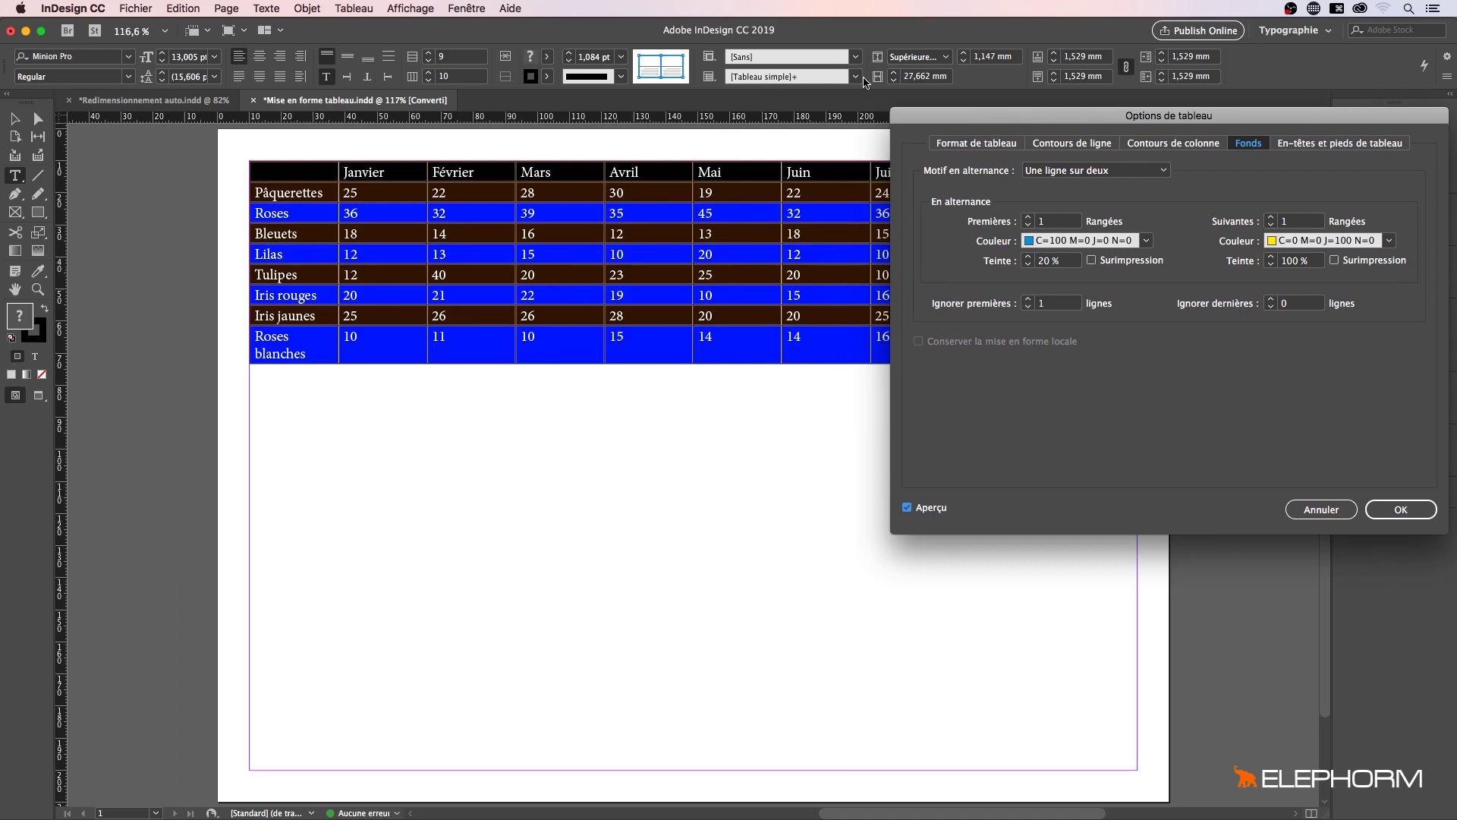
{"action": "left_click_drag", "start_coordinate": [995, 114], "coordinate": [796, 114]}
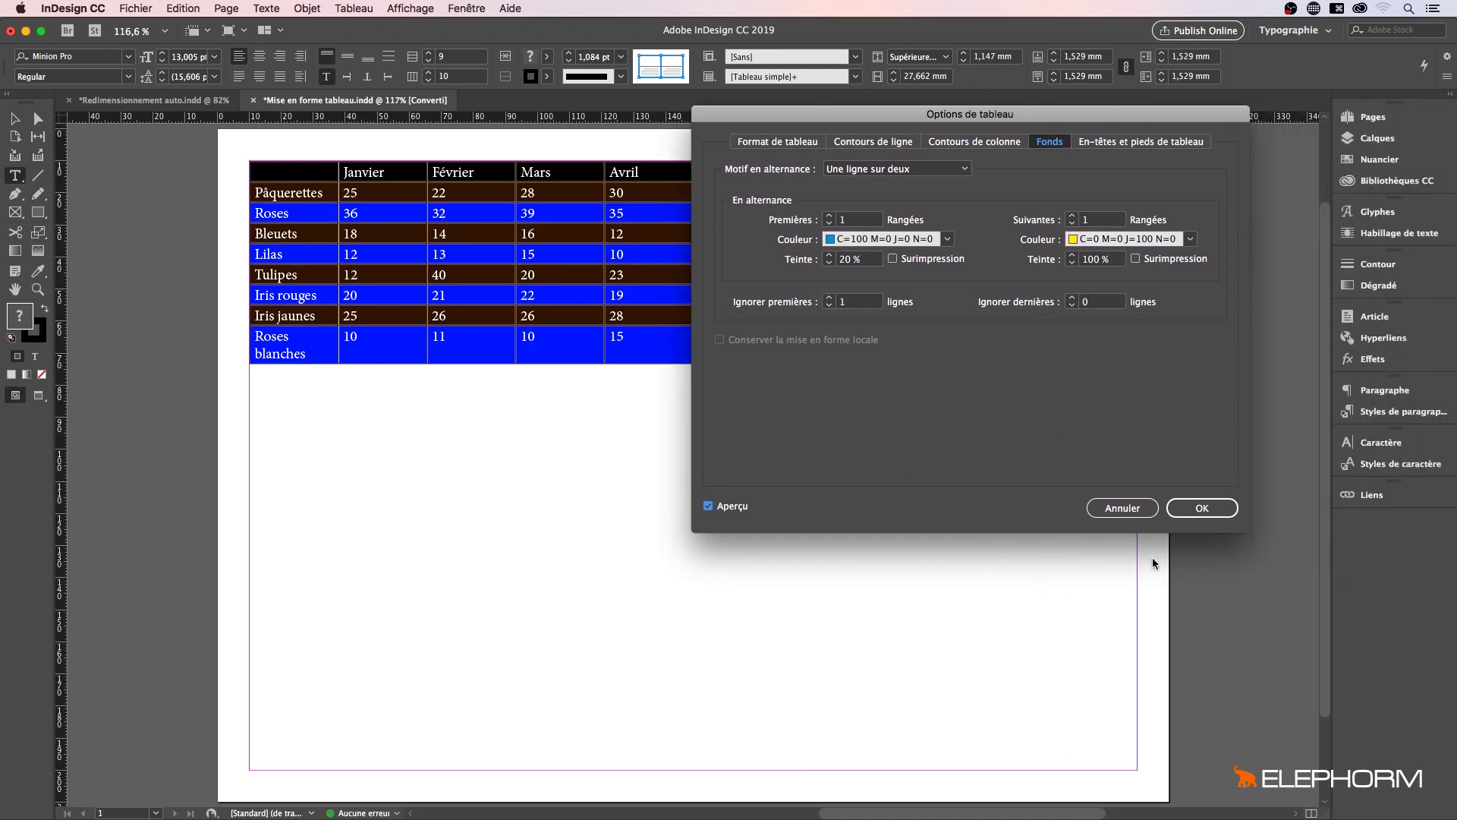
{"action": "left_click", "coordinate": [1202, 508]}
{"action": "left_click", "coordinate": [844, 343]}
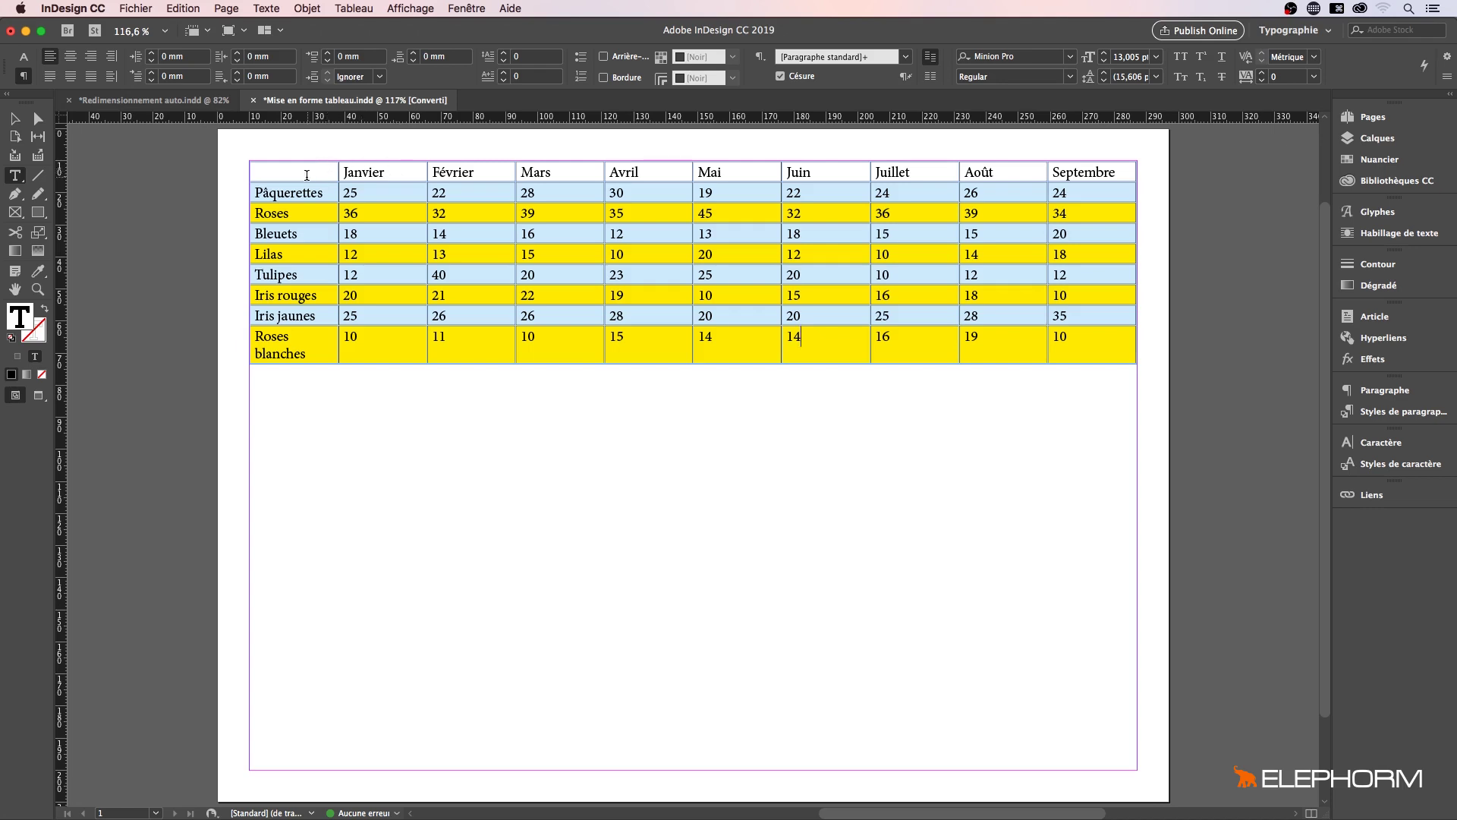
- Examine the row and column settings and the stroke and fill settings in the cell options for the whole table
{"action": "left_click_drag", "start_coordinate": [306, 176], "coordinate": [1055, 340]}
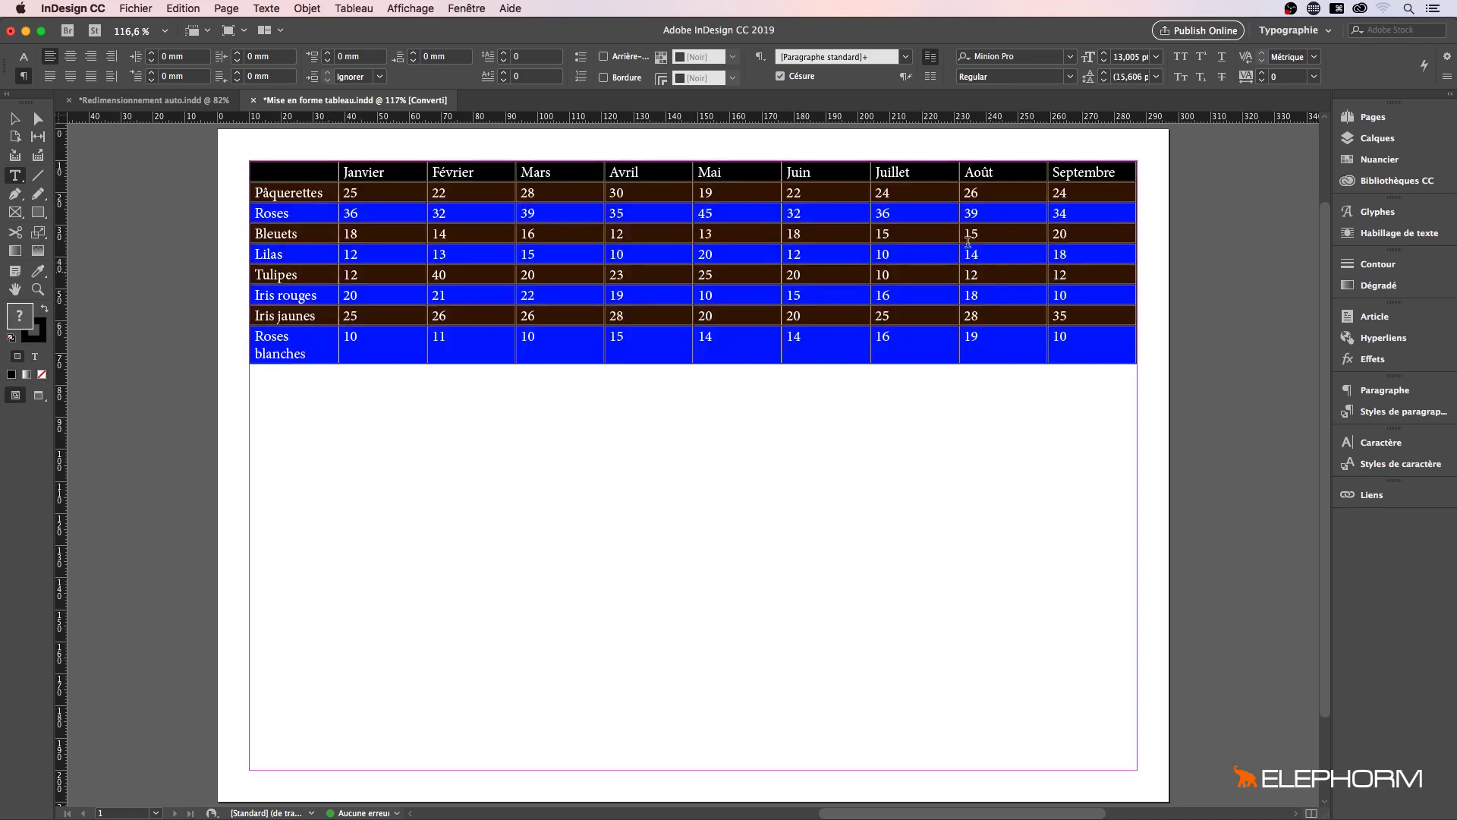
{"action": "left_click", "coordinate": [306, 9]}
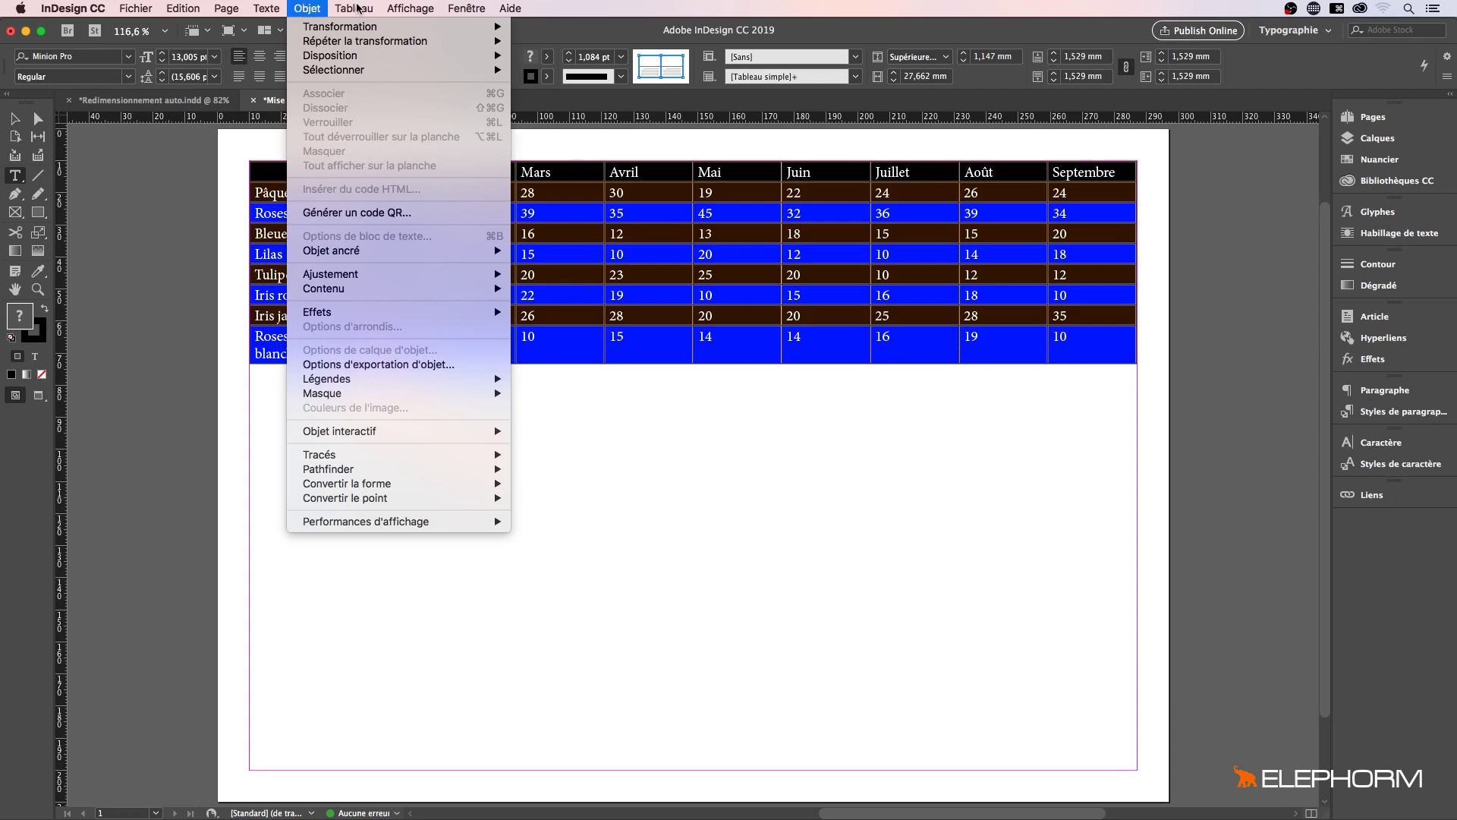
{"action": "mouse_move", "coordinate": [359, 8]}
{"action": "mouse_move", "coordinate": [454, 82]}
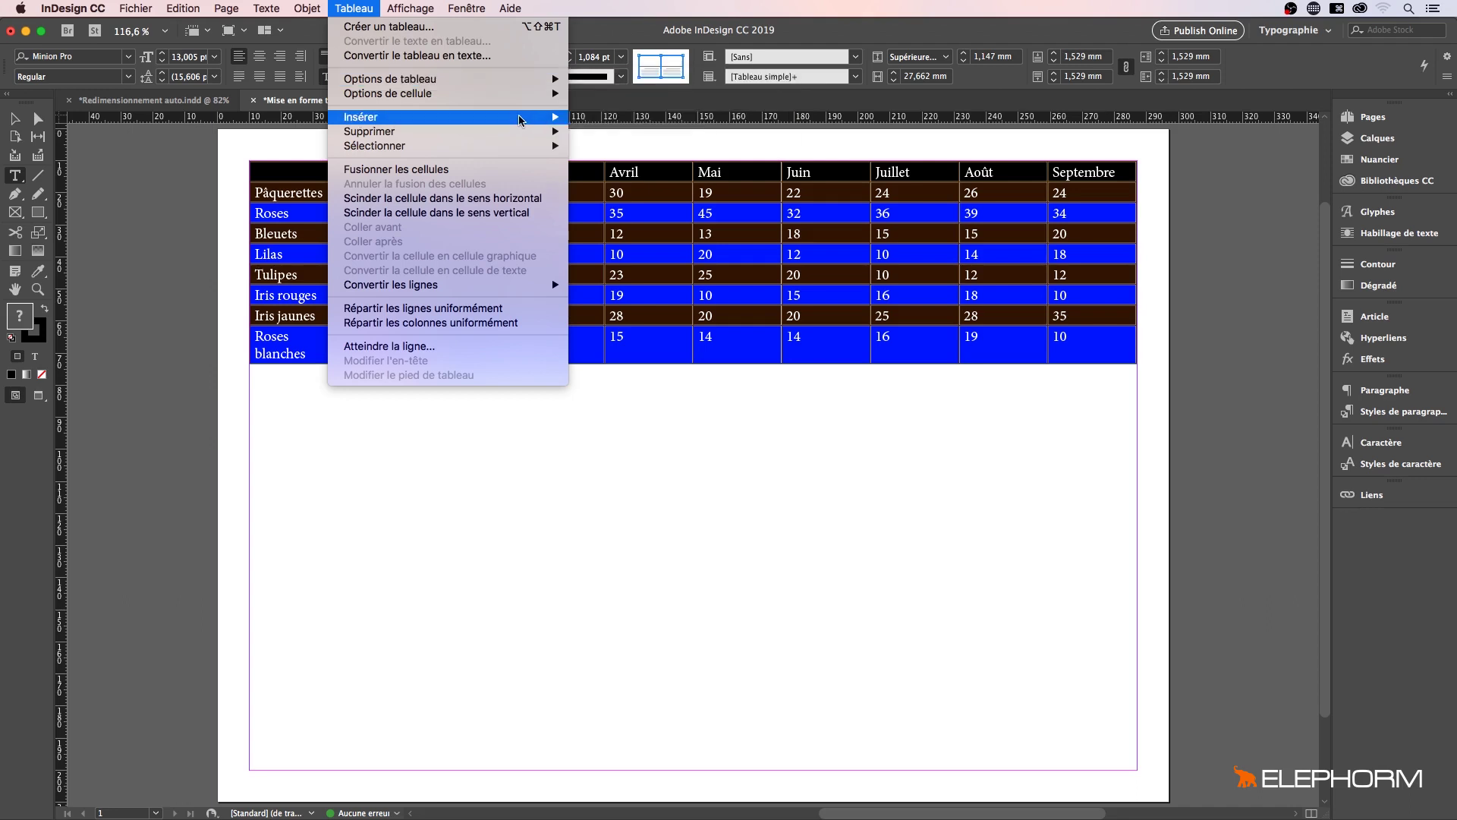
{"action": "mouse_move", "coordinate": [503, 99]}
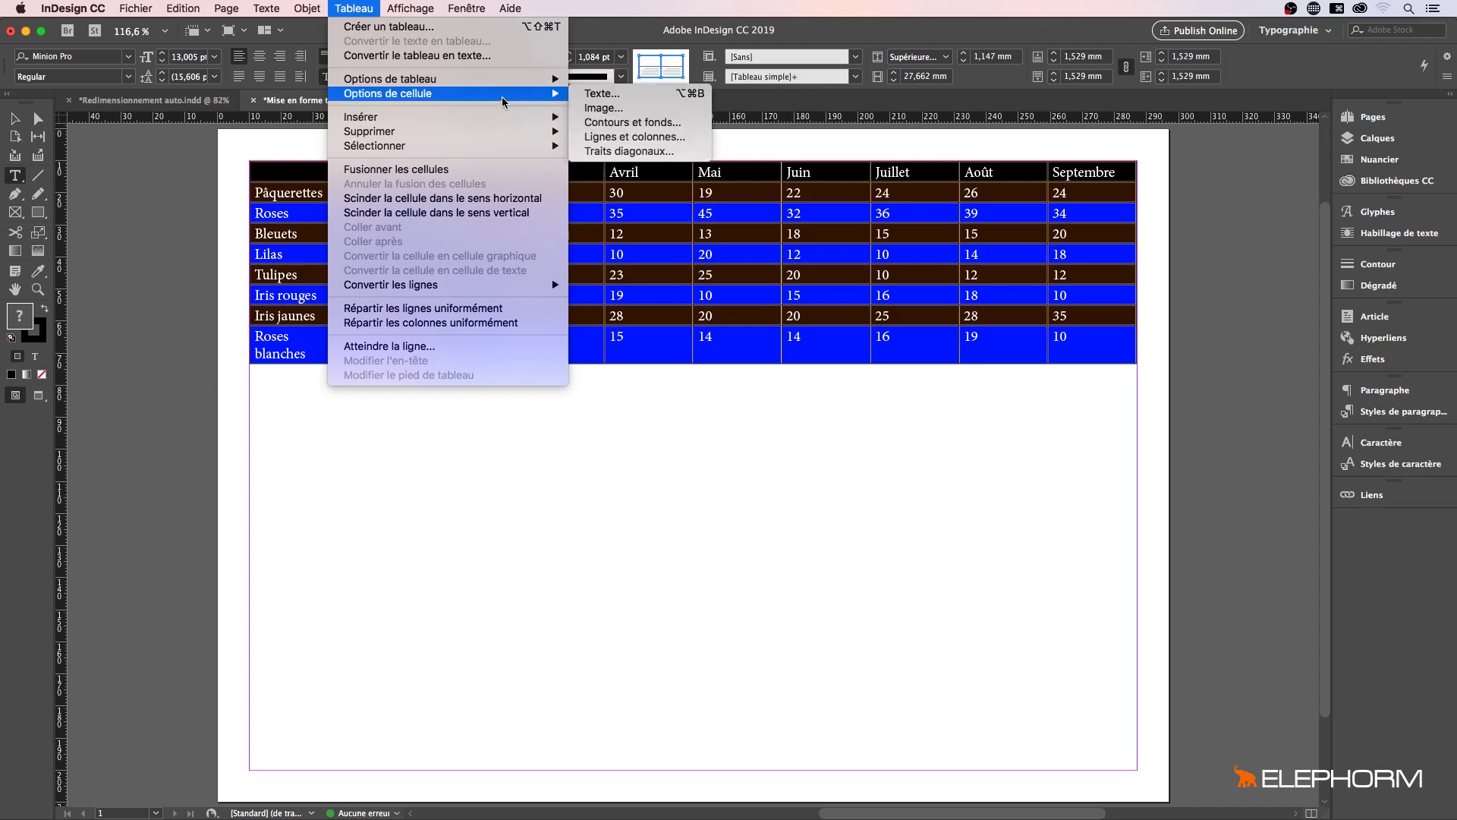
{"action": "left_click", "coordinate": [665, 137]}
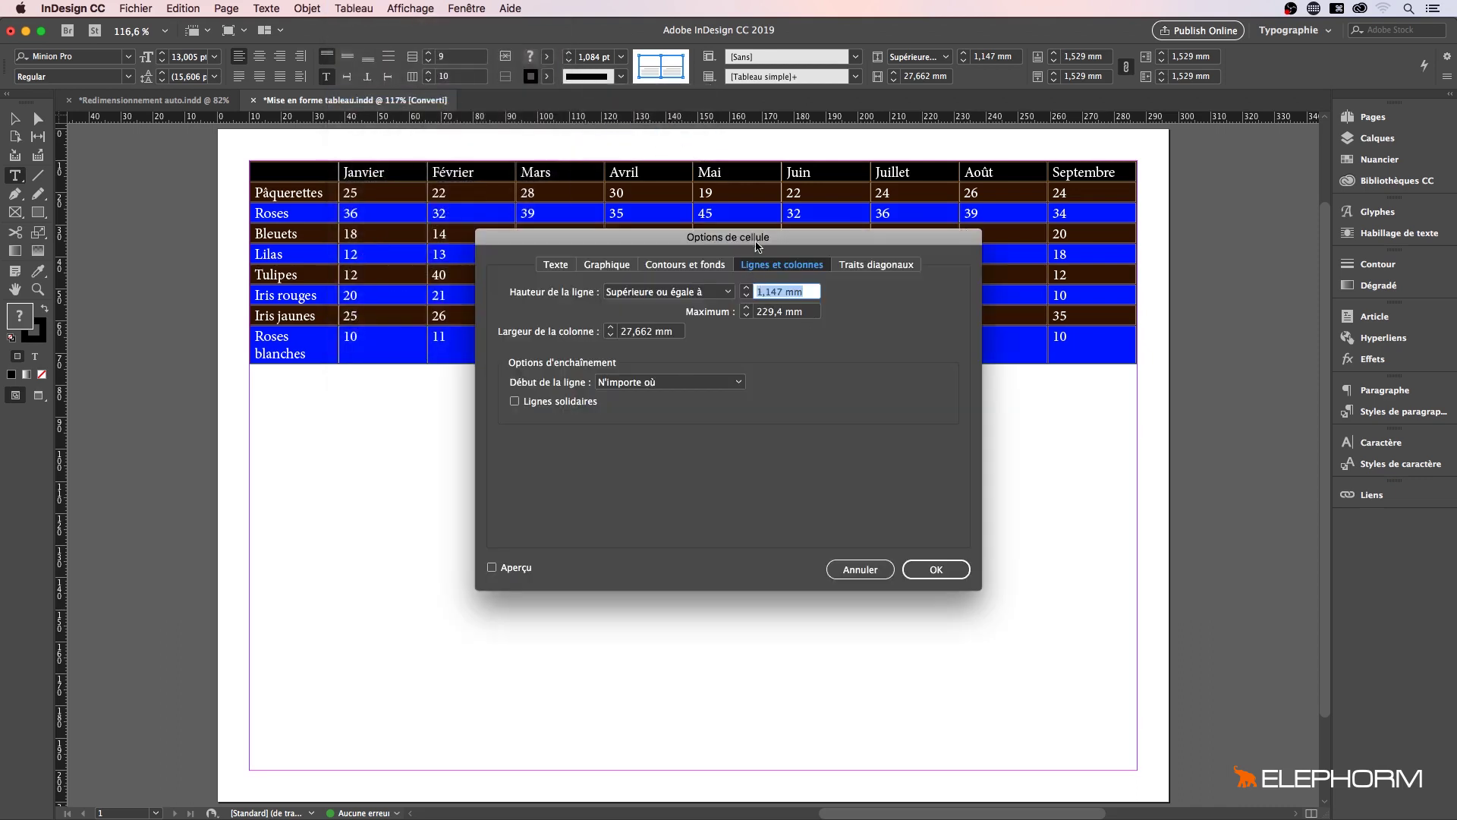
{"action": "left_click_drag", "start_coordinate": [758, 244], "coordinate": [839, 204]}
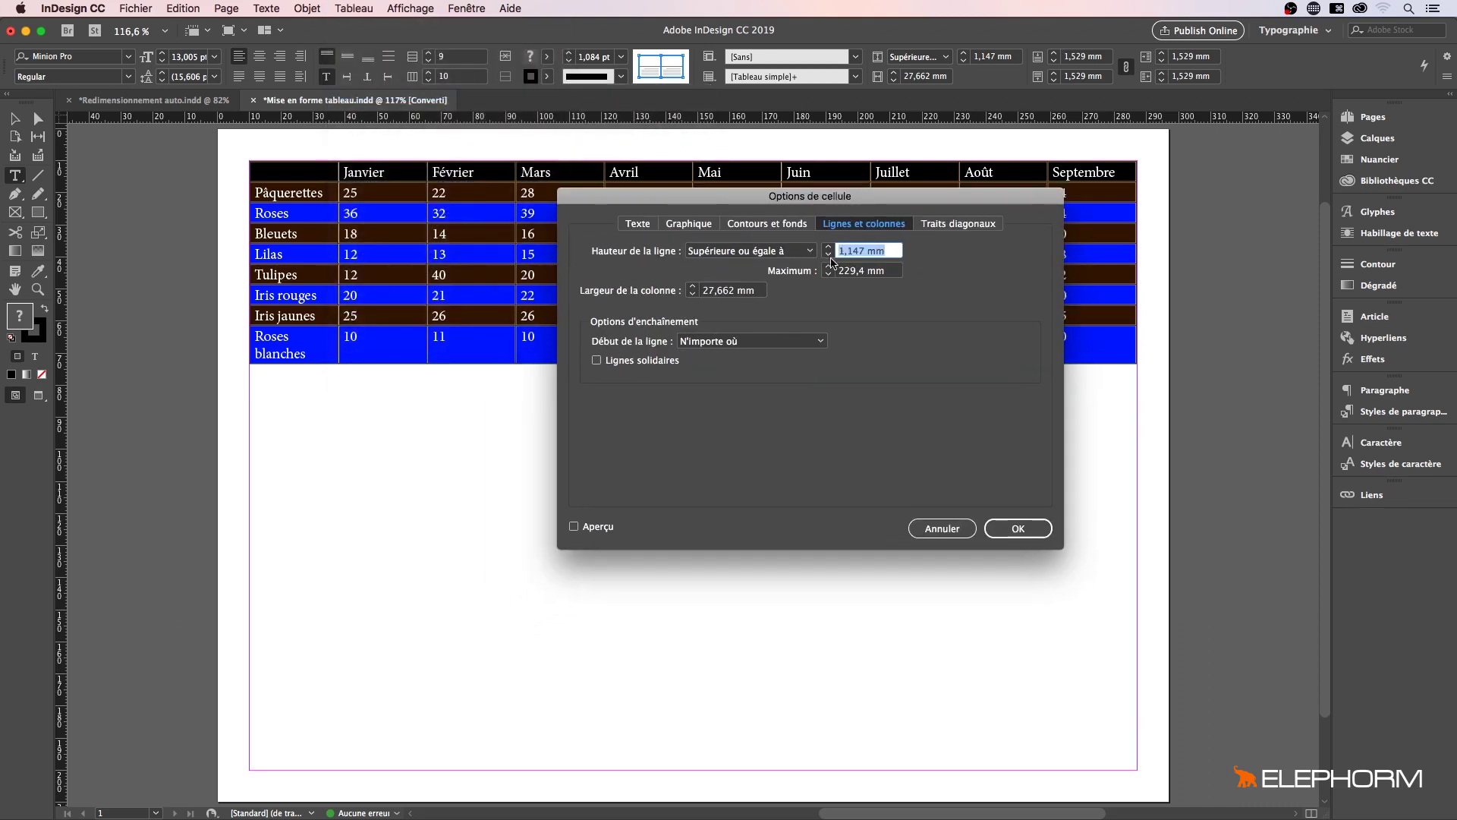
{"action": "left_click", "coordinate": [789, 225]}
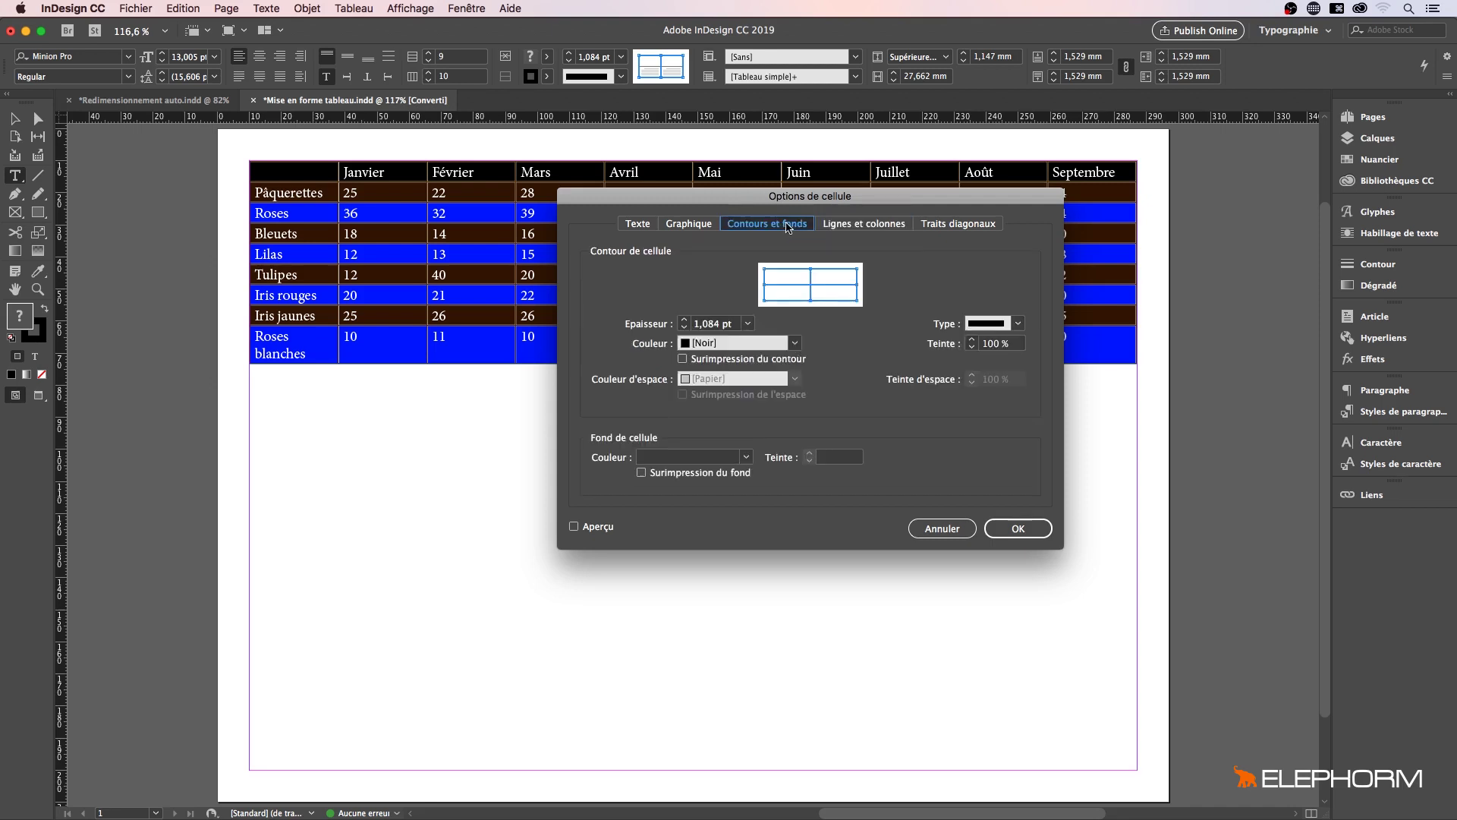
{"action": "left_click", "coordinate": [794, 343]}
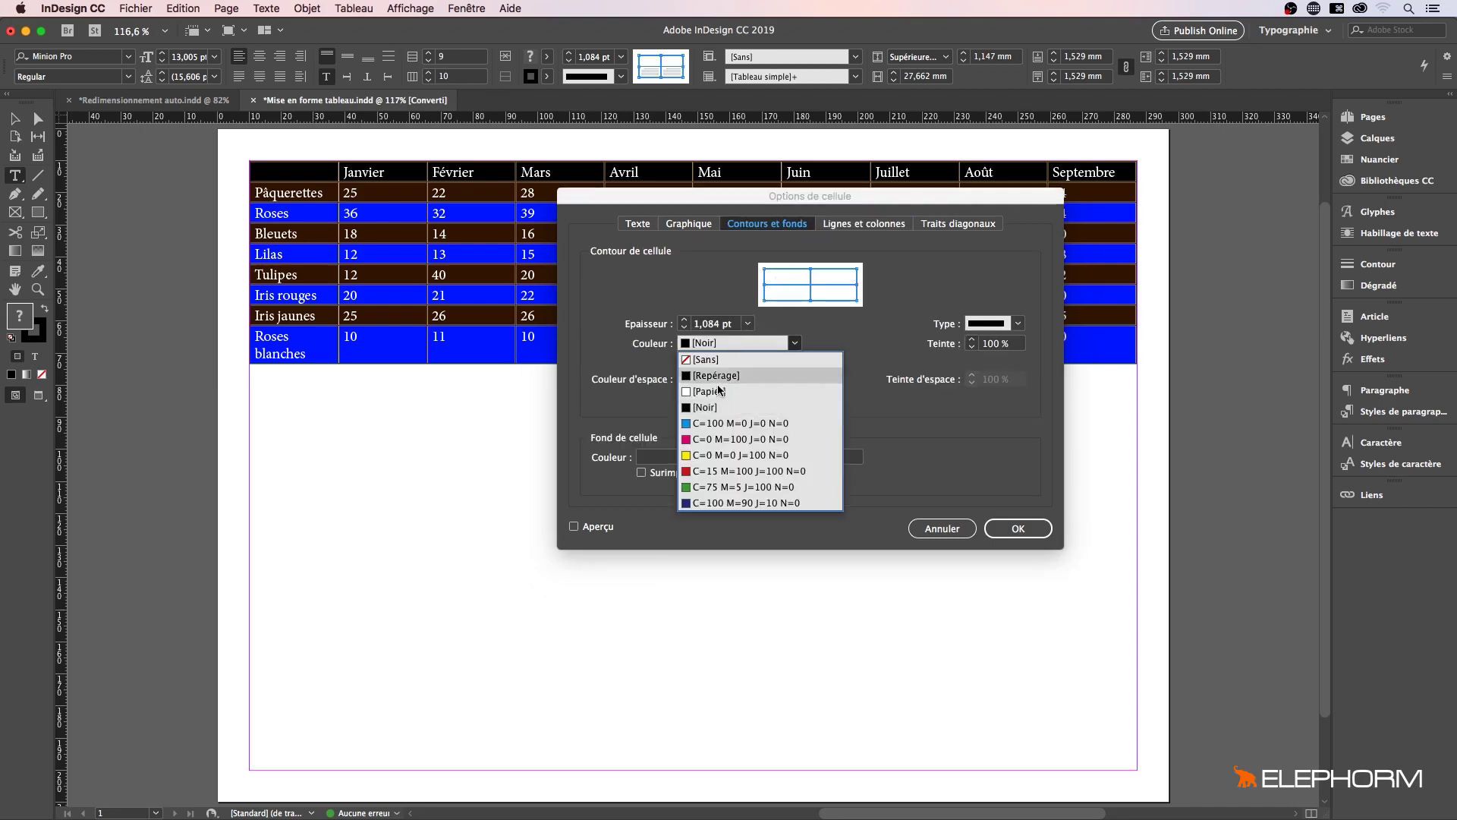
{"action": "left_click", "coordinate": [706, 407]}
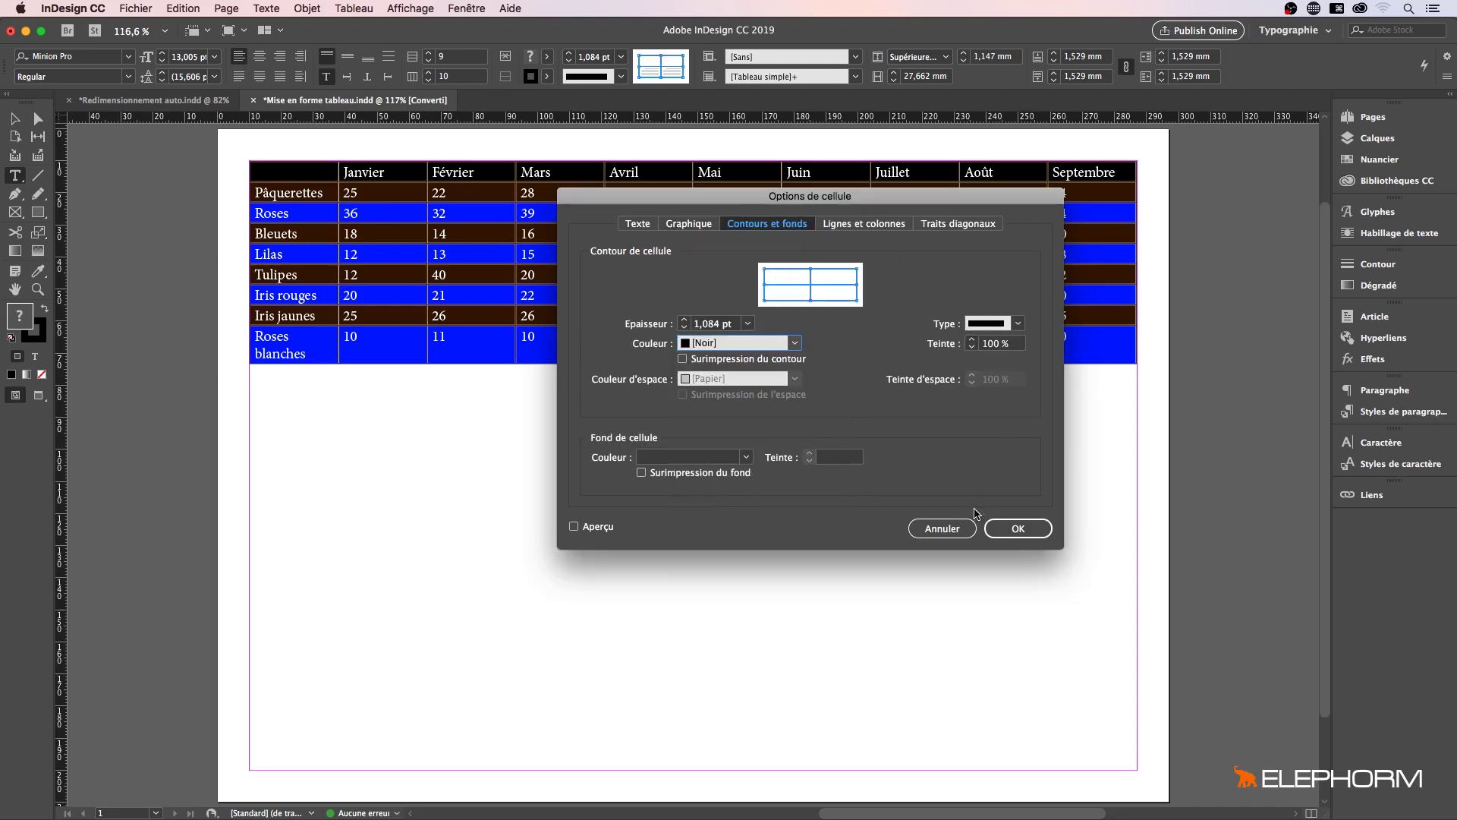
{"action": "left_click", "coordinate": [943, 527]}
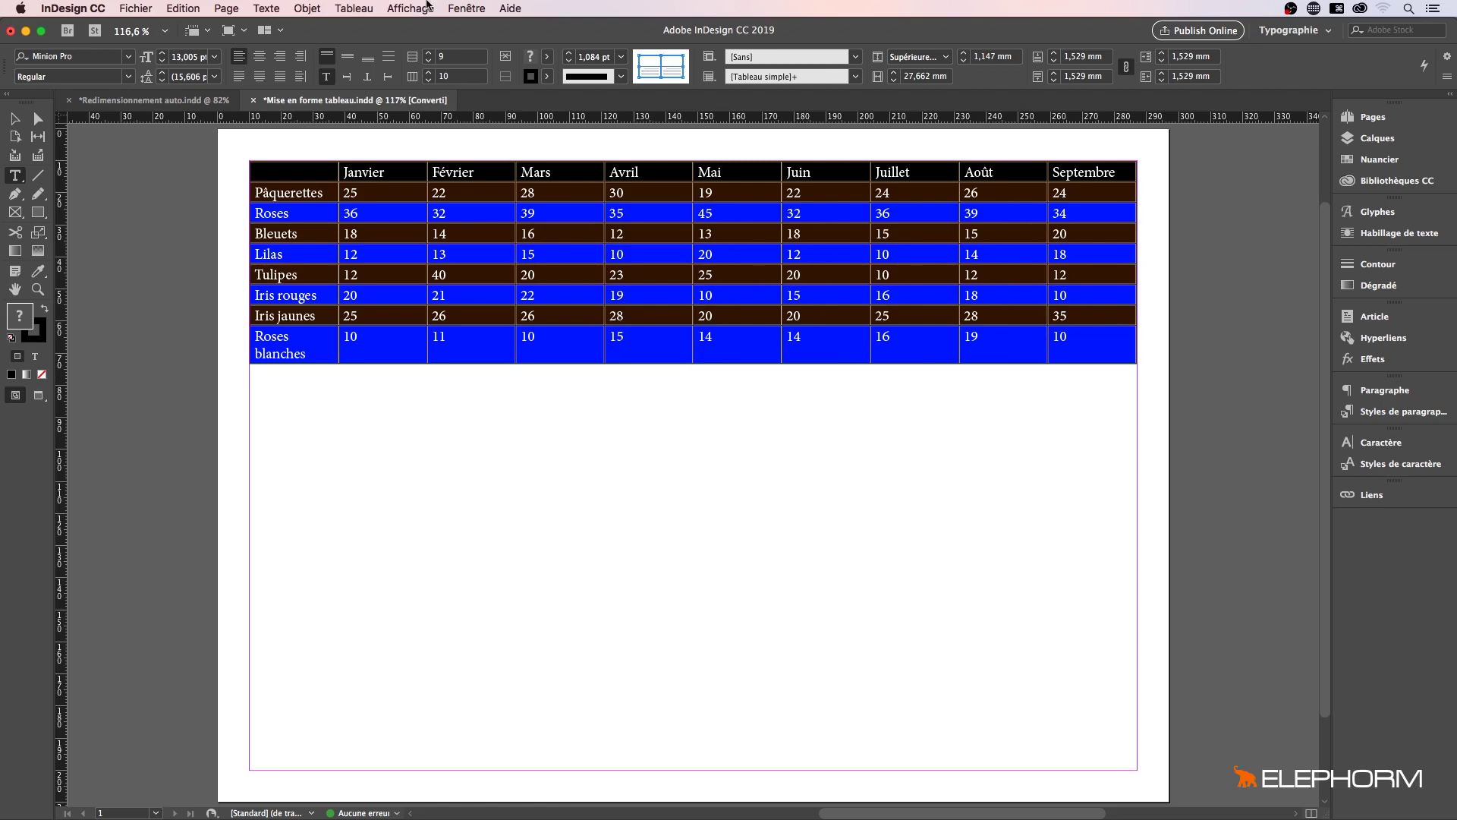
{"action": "left_click", "coordinate": [321, 168]}
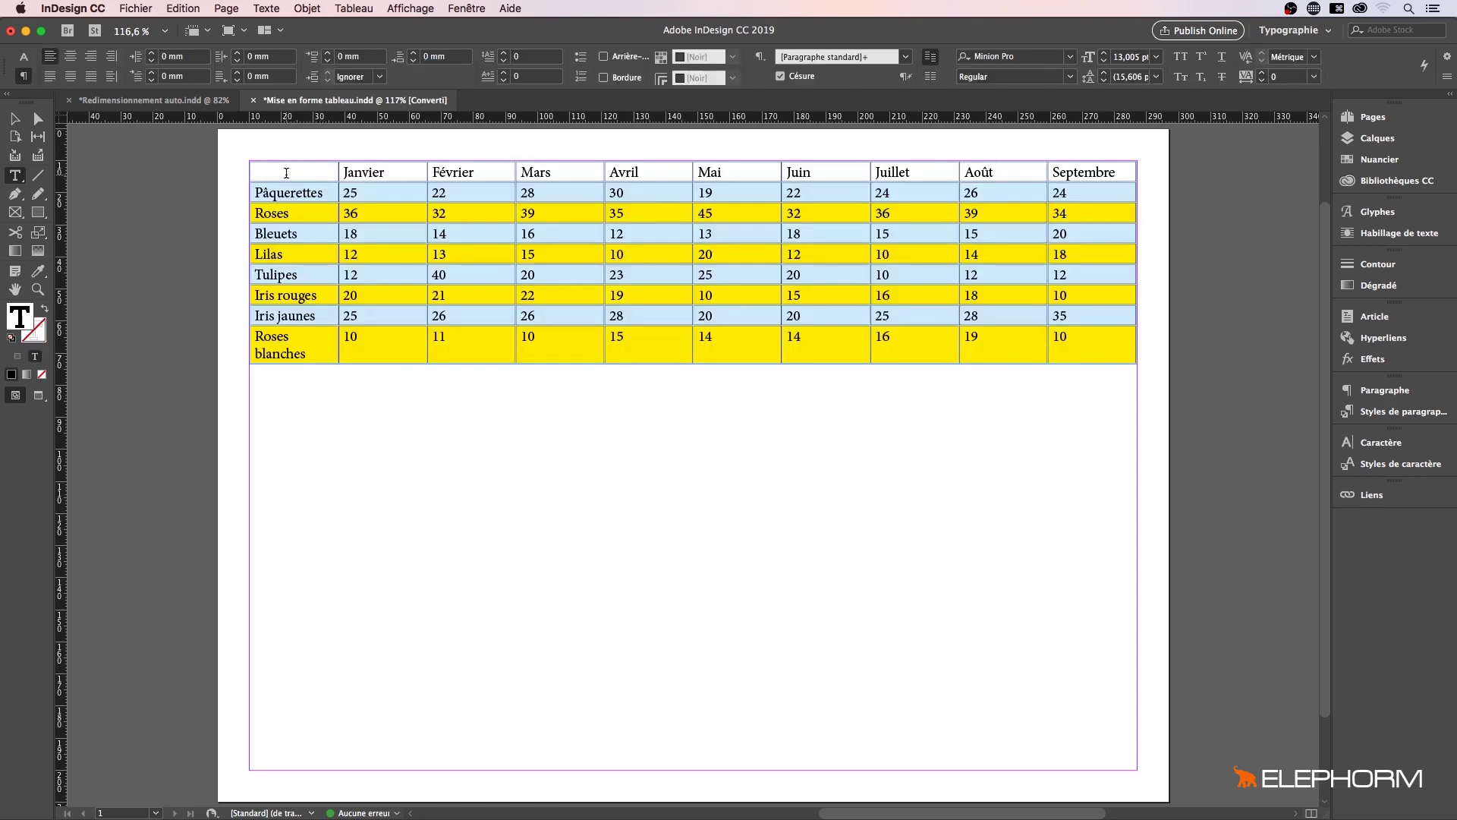
{"action": "left_click_drag", "start_coordinate": [286, 173], "coordinate": [1093, 176]}
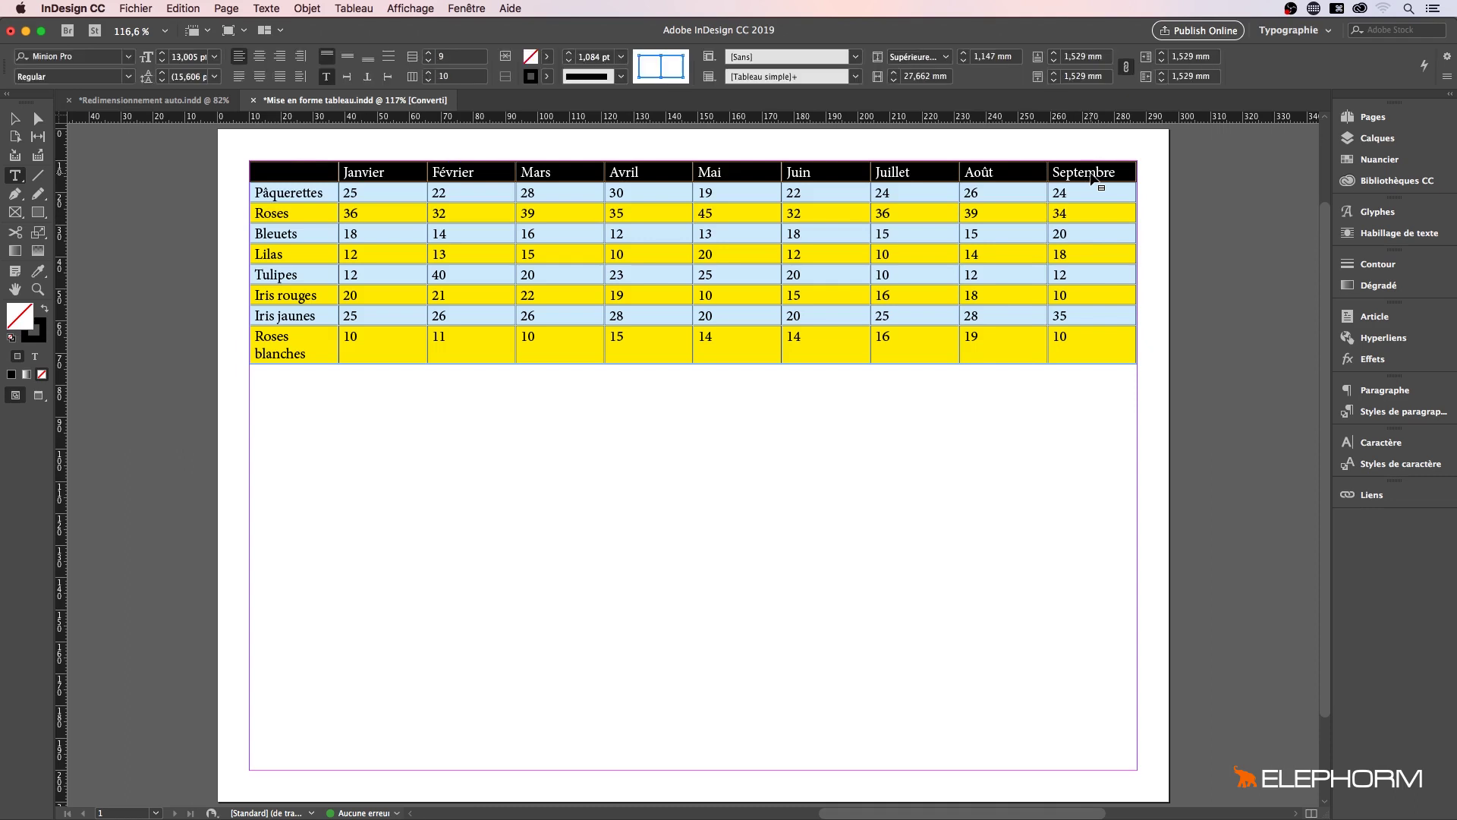
{"action": "left_click", "coordinate": [435, 164]}
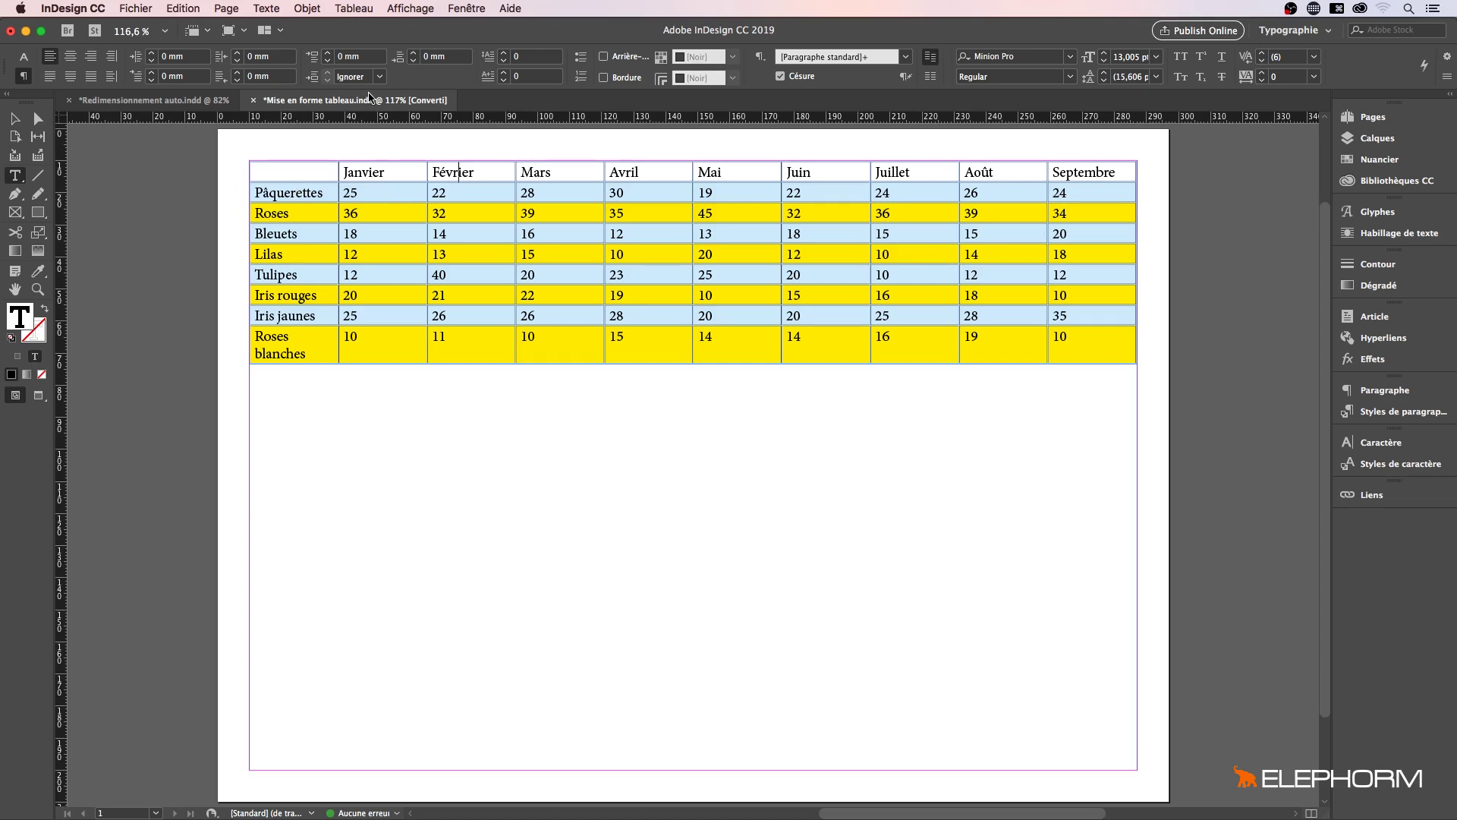
{"action": "left_click", "coordinate": [362, 9]}
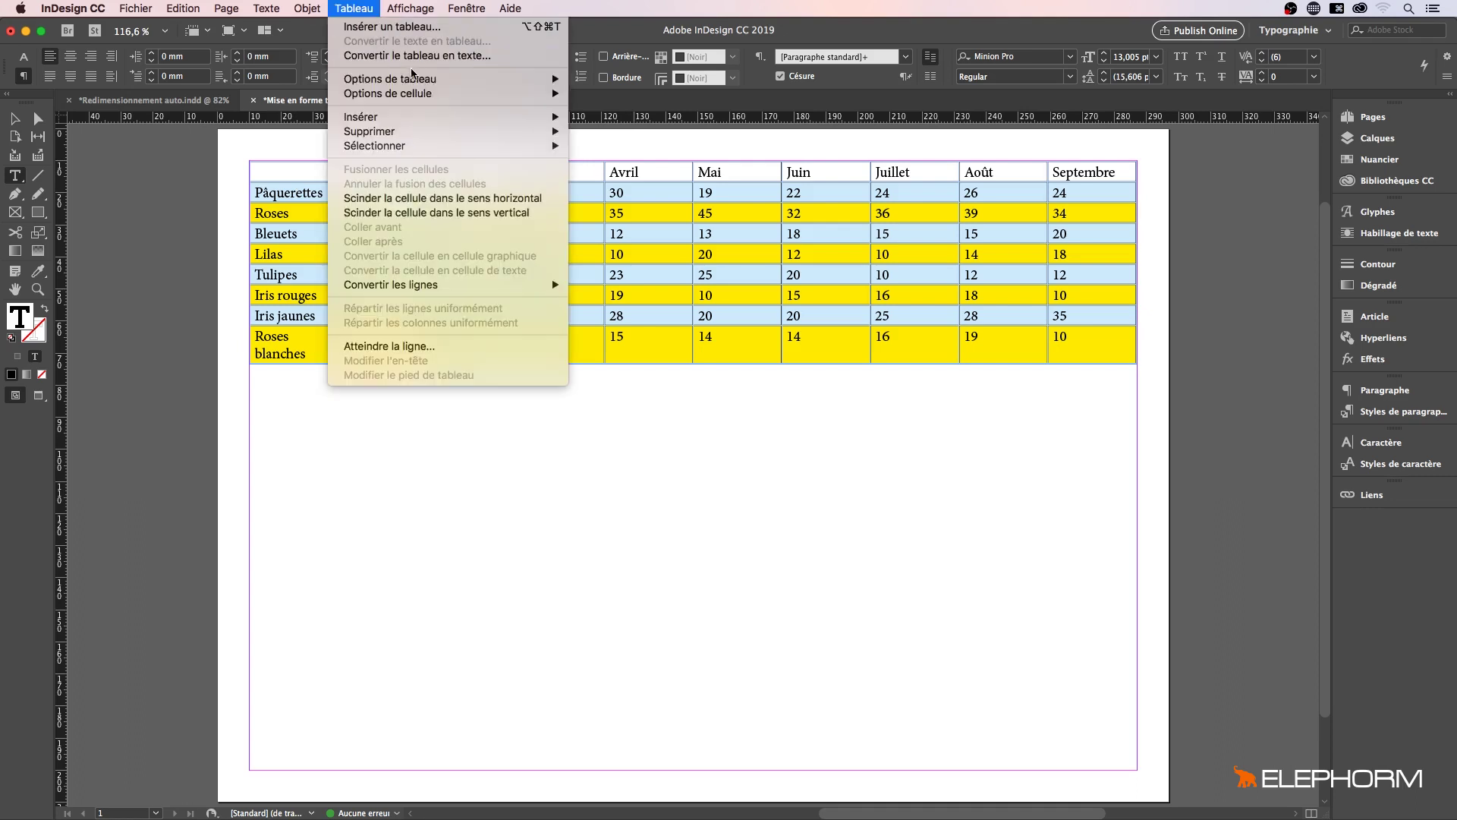
{"action": "mouse_move", "coordinate": [445, 86]}
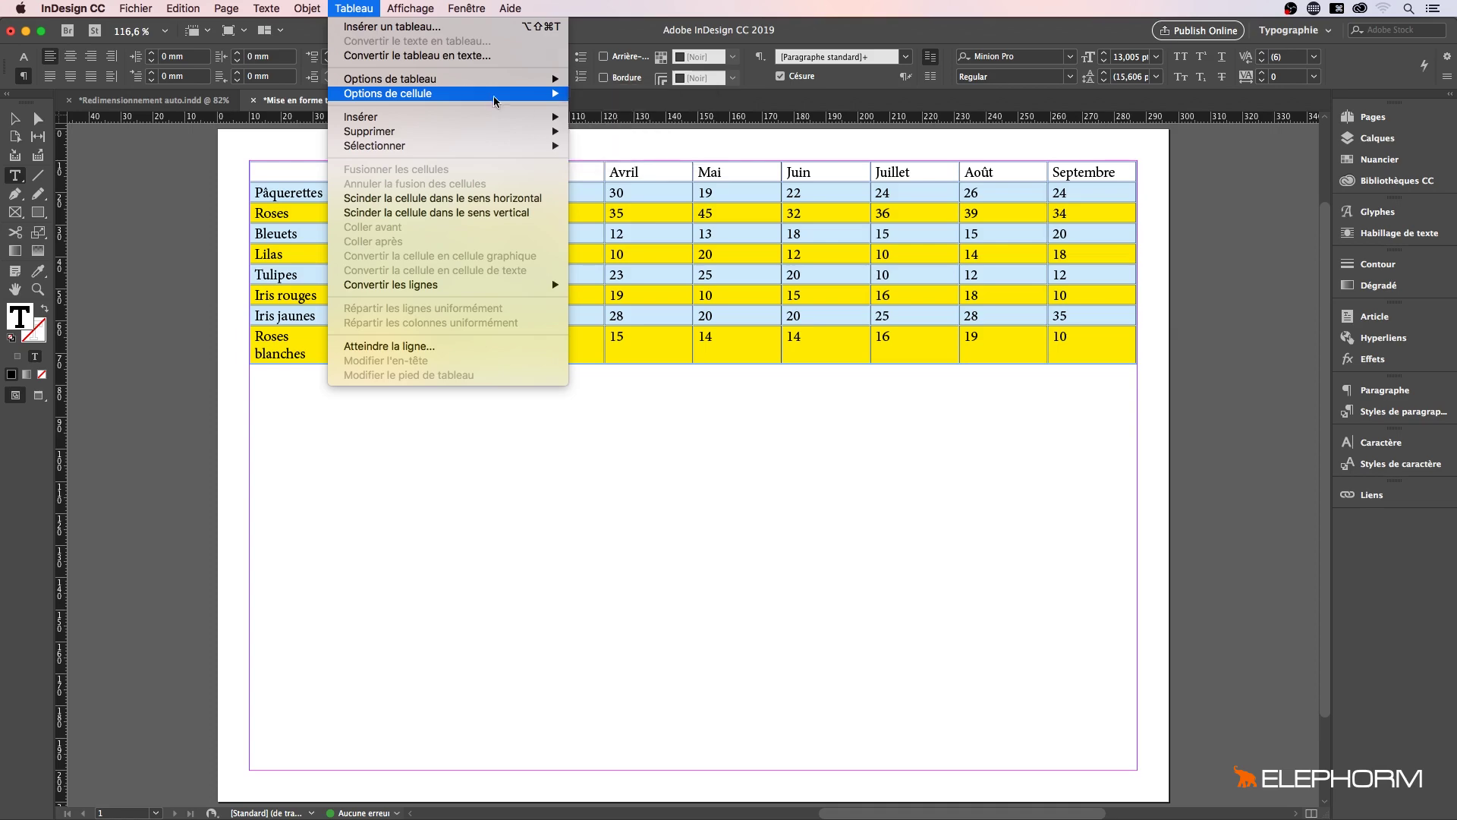
{"action": "left_click", "coordinate": [369, 11]}
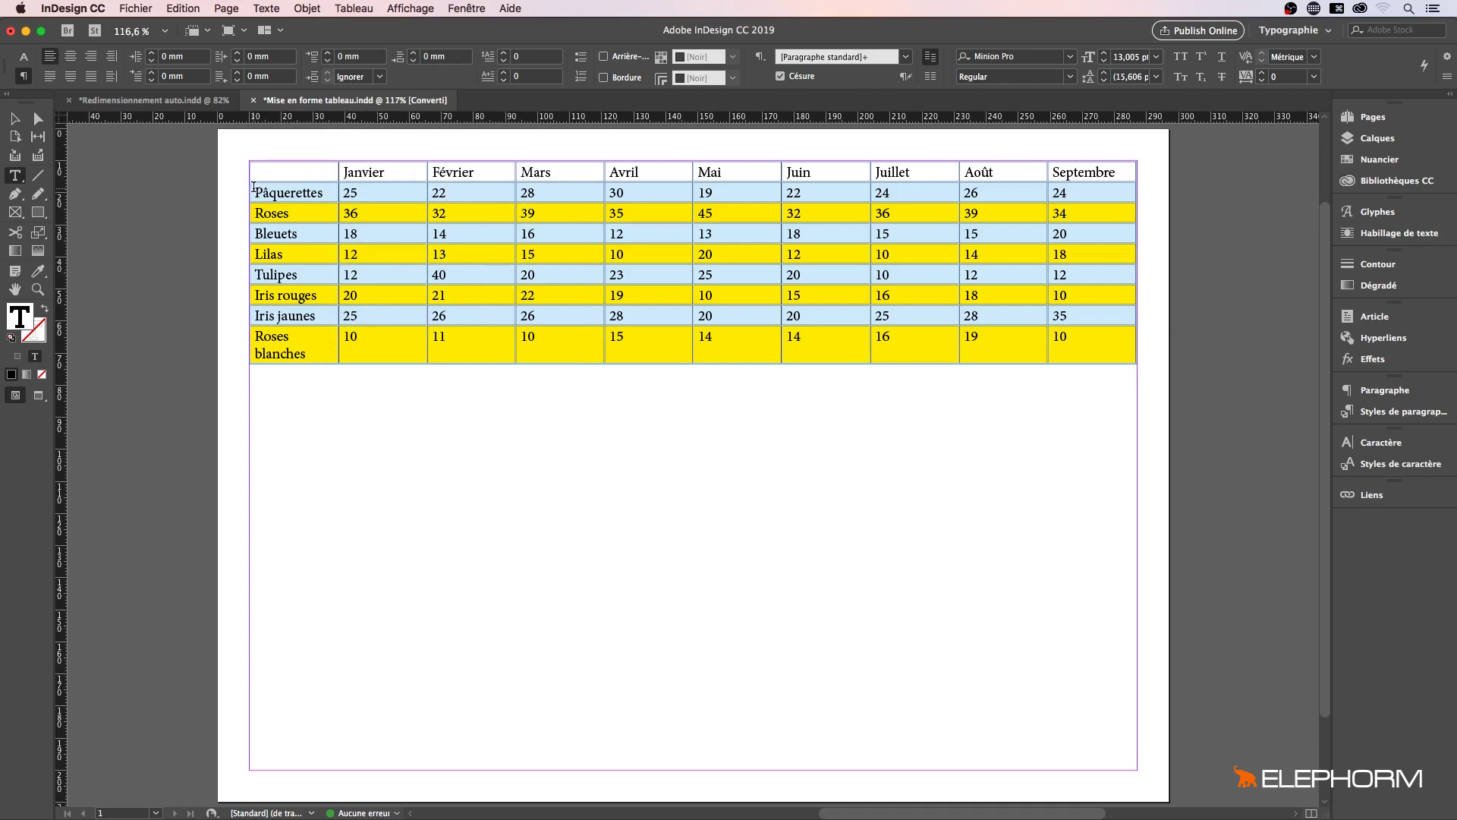
- Select all the flower rows below the header and display the table styles (Styles de tableau) just beneath the table
{"action": "left_click_drag", "start_coordinate": [253, 188], "coordinate": [1110, 348]}
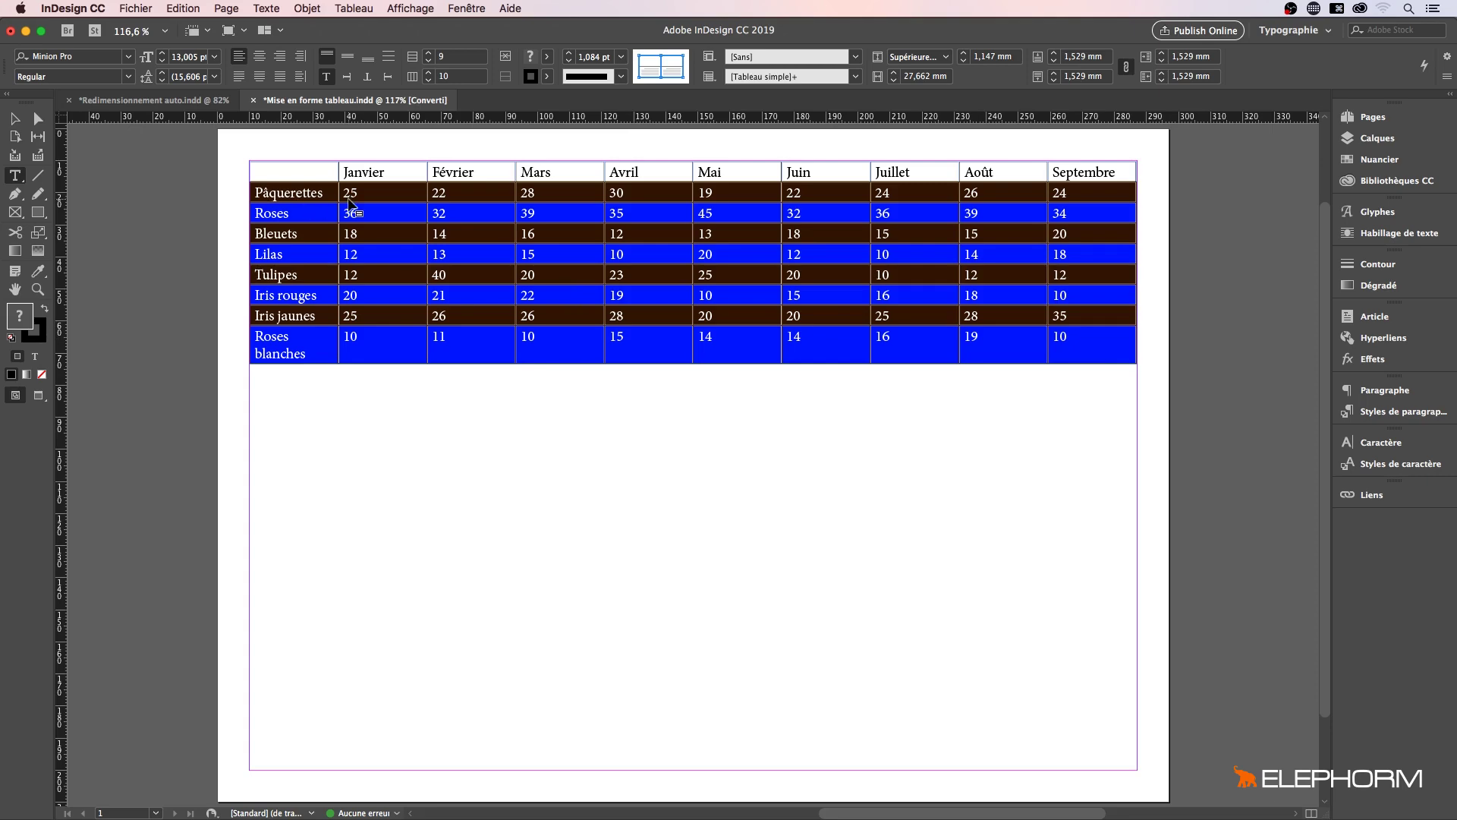
{"action": "left_click", "coordinate": [354, 7]}
{"action": "left_click", "coordinate": [354, 8]}
{"action": "left_click", "coordinate": [466, 8]}
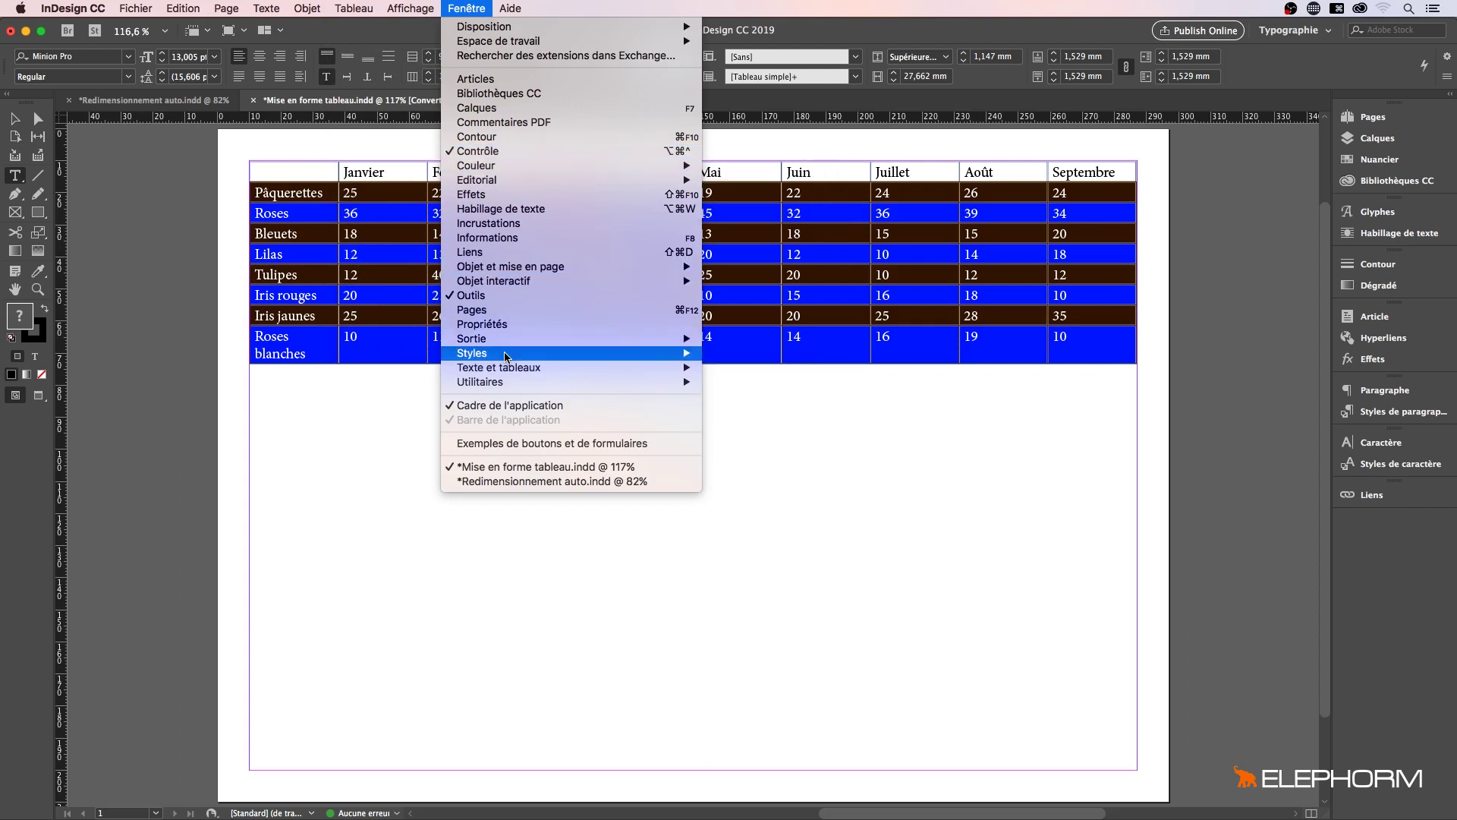
{"action": "mouse_move", "coordinate": [505, 355]}
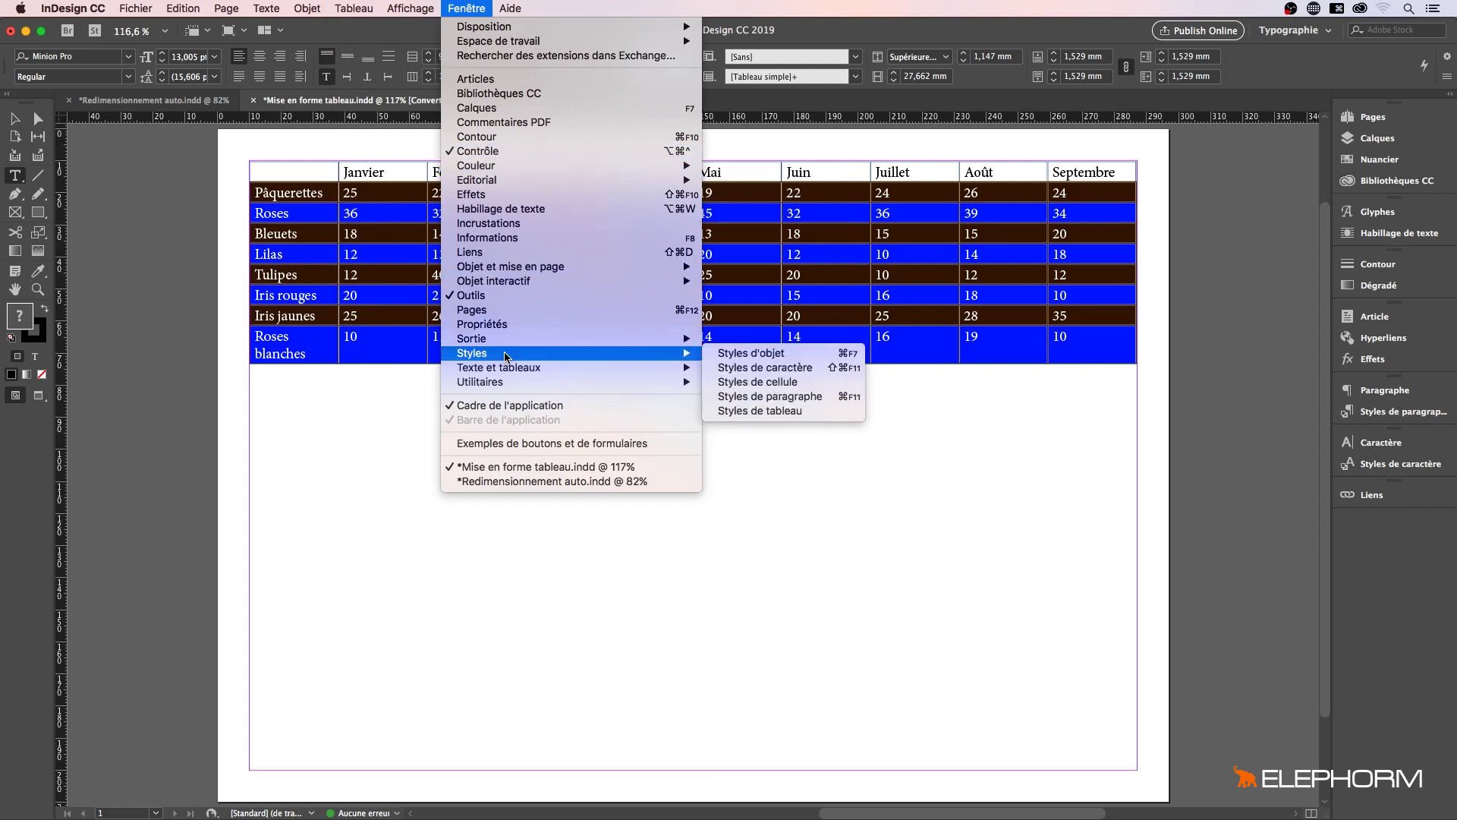
{"action": "left_click", "coordinate": [806, 411]}
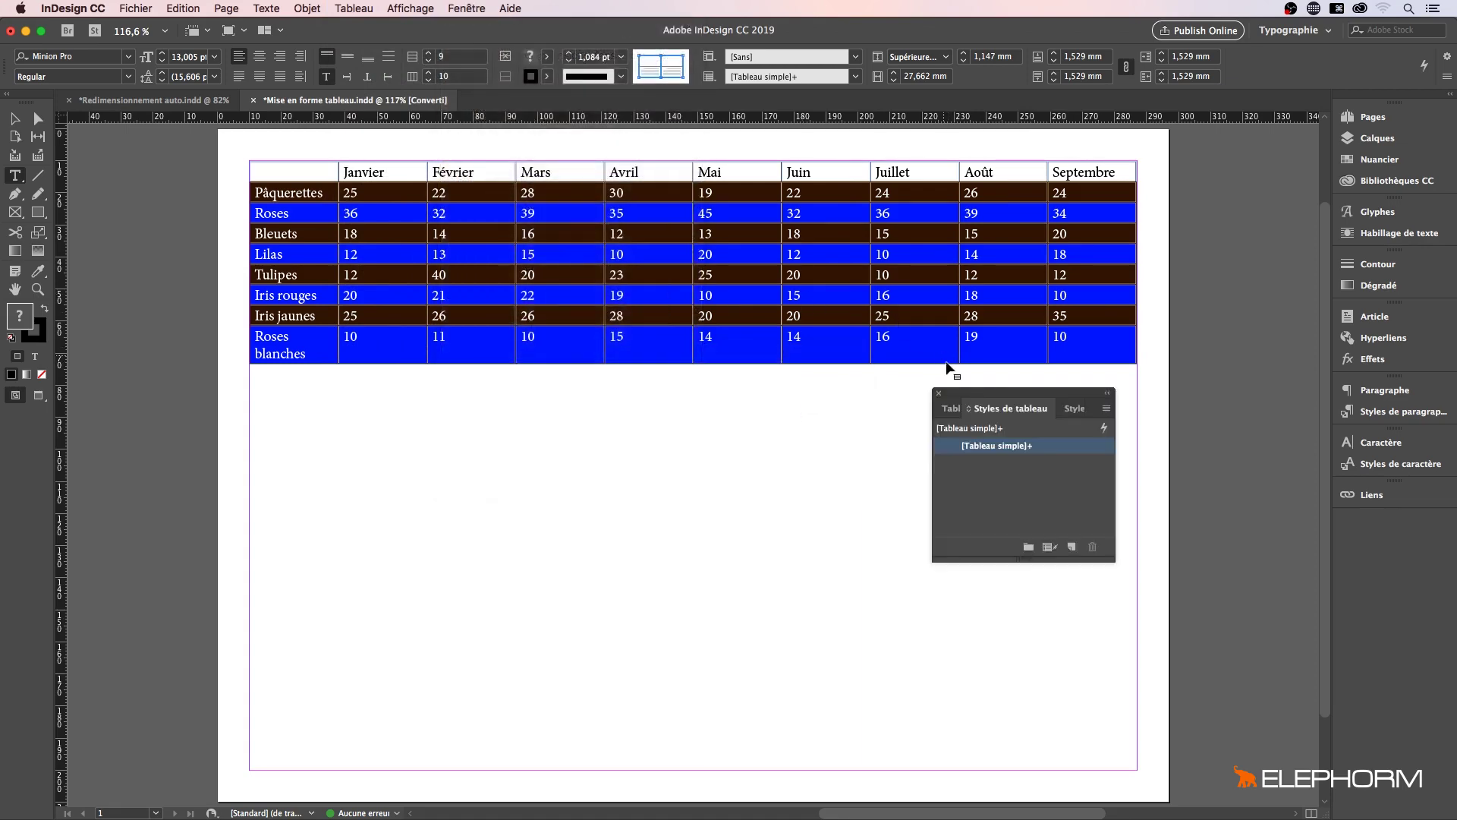
{"action": "left_click_drag", "start_coordinate": [990, 393], "coordinate": [829, 382]}
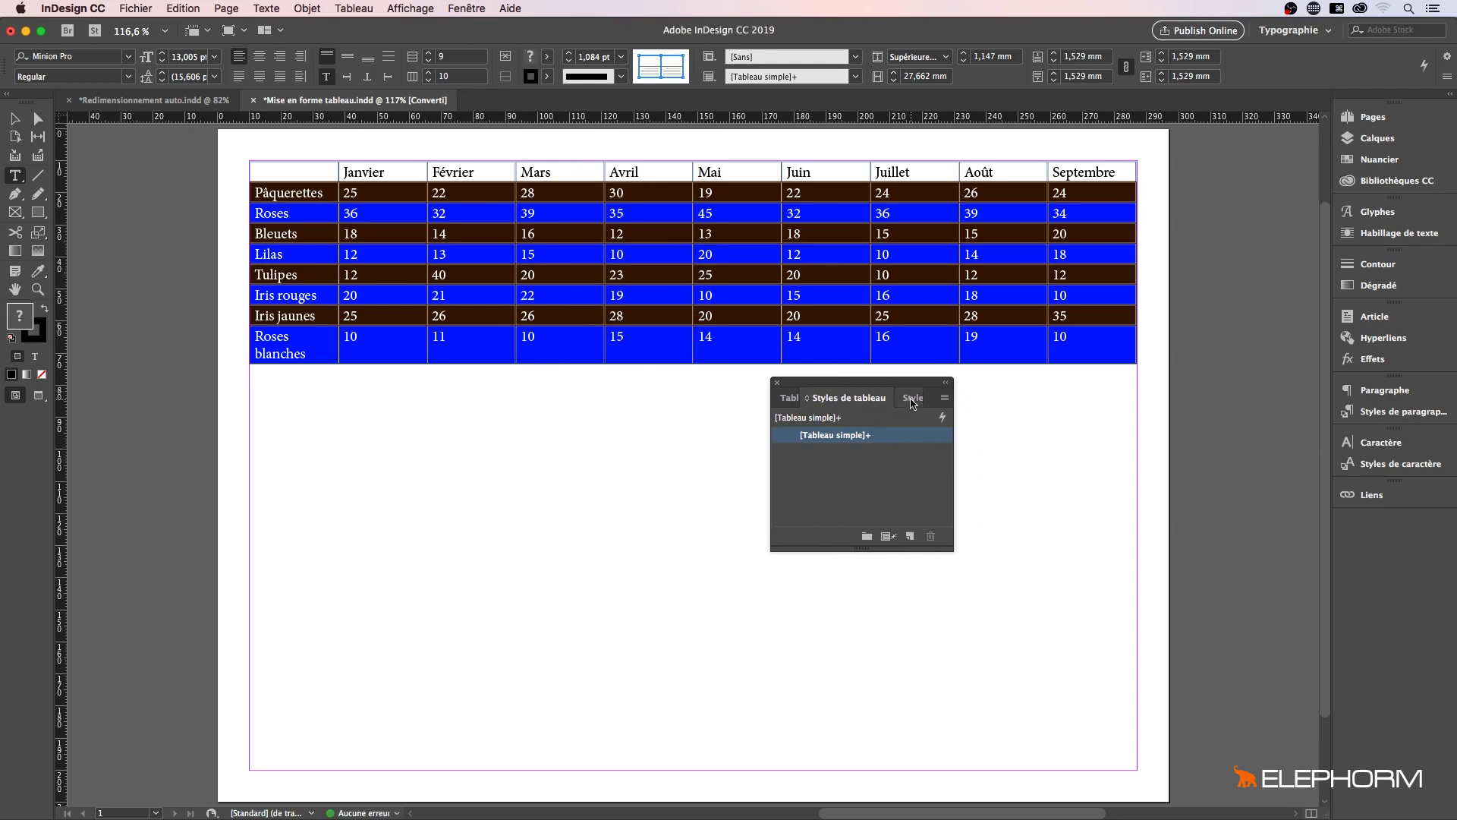
- Compare the available table styles with the available cell styles
{"action": "left_click", "coordinate": [873, 400]}
{"action": "left_click", "coordinate": [824, 400]}
{"action": "left_click", "coordinate": [908, 400]}
{"action": "left_click", "coordinate": [826, 402]}
{"action": "left_click", "coordinate": [905, 400]}
{"action": "left_click", "coordinate": [822, 400]}
{"action": "left_click", "coordinate": [909, 400]}
{"action": "left_click", "coordinate": [822, 400]}
- Examine how the table and cell option commands correspond to table styles and cell styles, ending on the table styles
{"action": "left_click", "coordinate": [362, 9]}
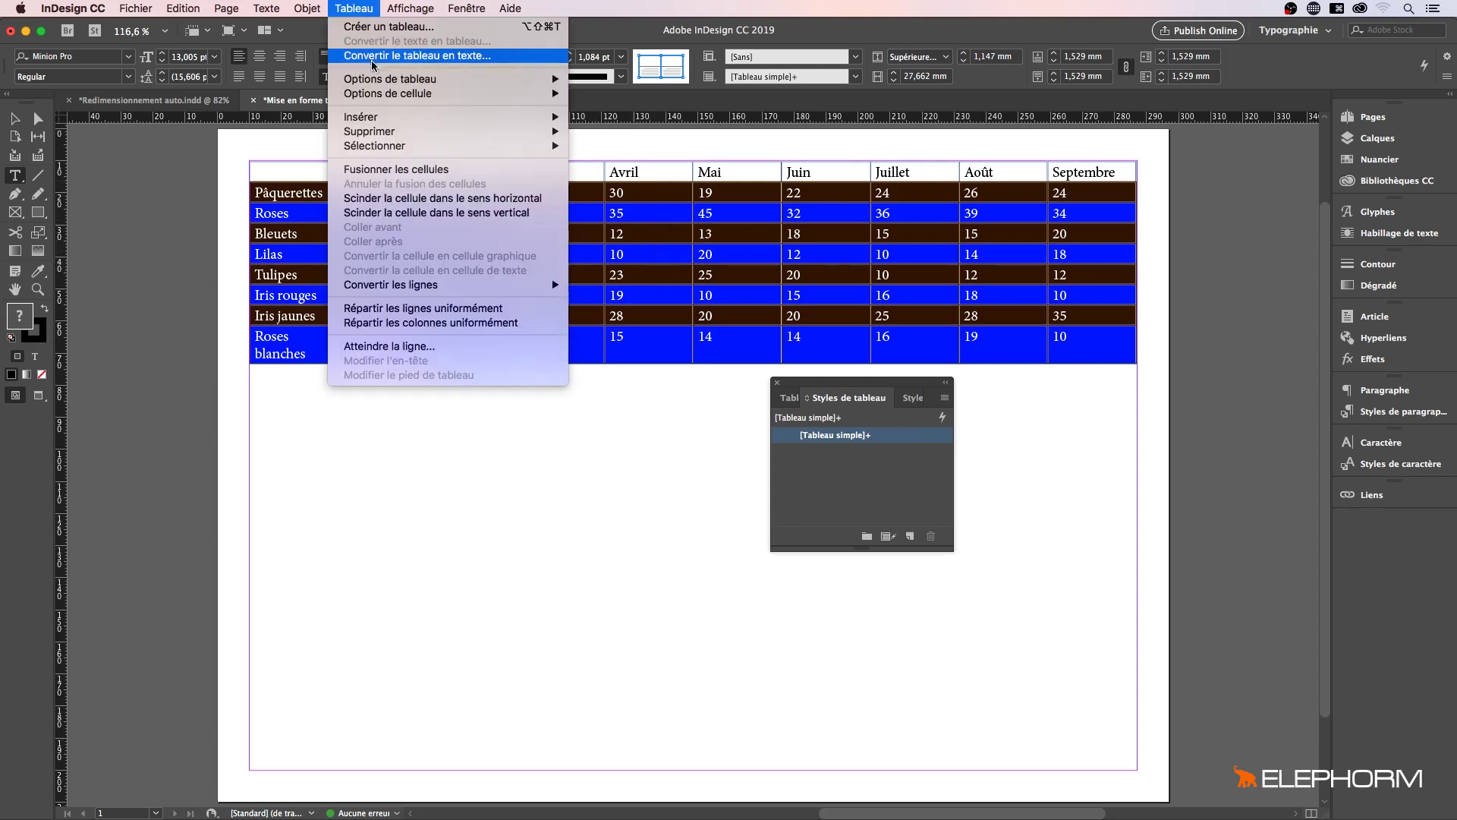
{"action": "mouse_move", "coordinate": [388, 81]}
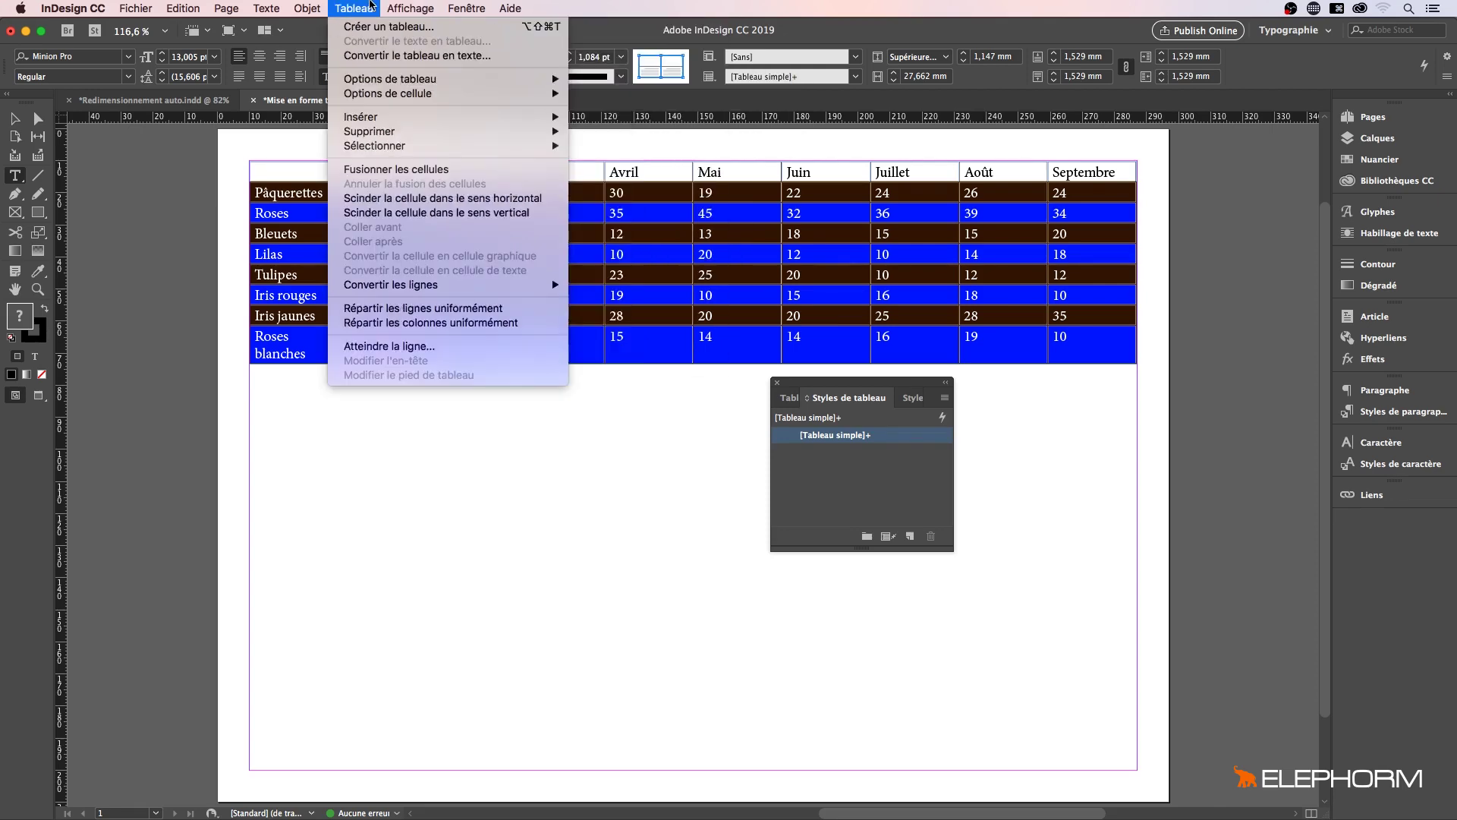
{"action": "key", "text": "Escape"}
{"action": "left_click", "coordinate": [912, 400]}
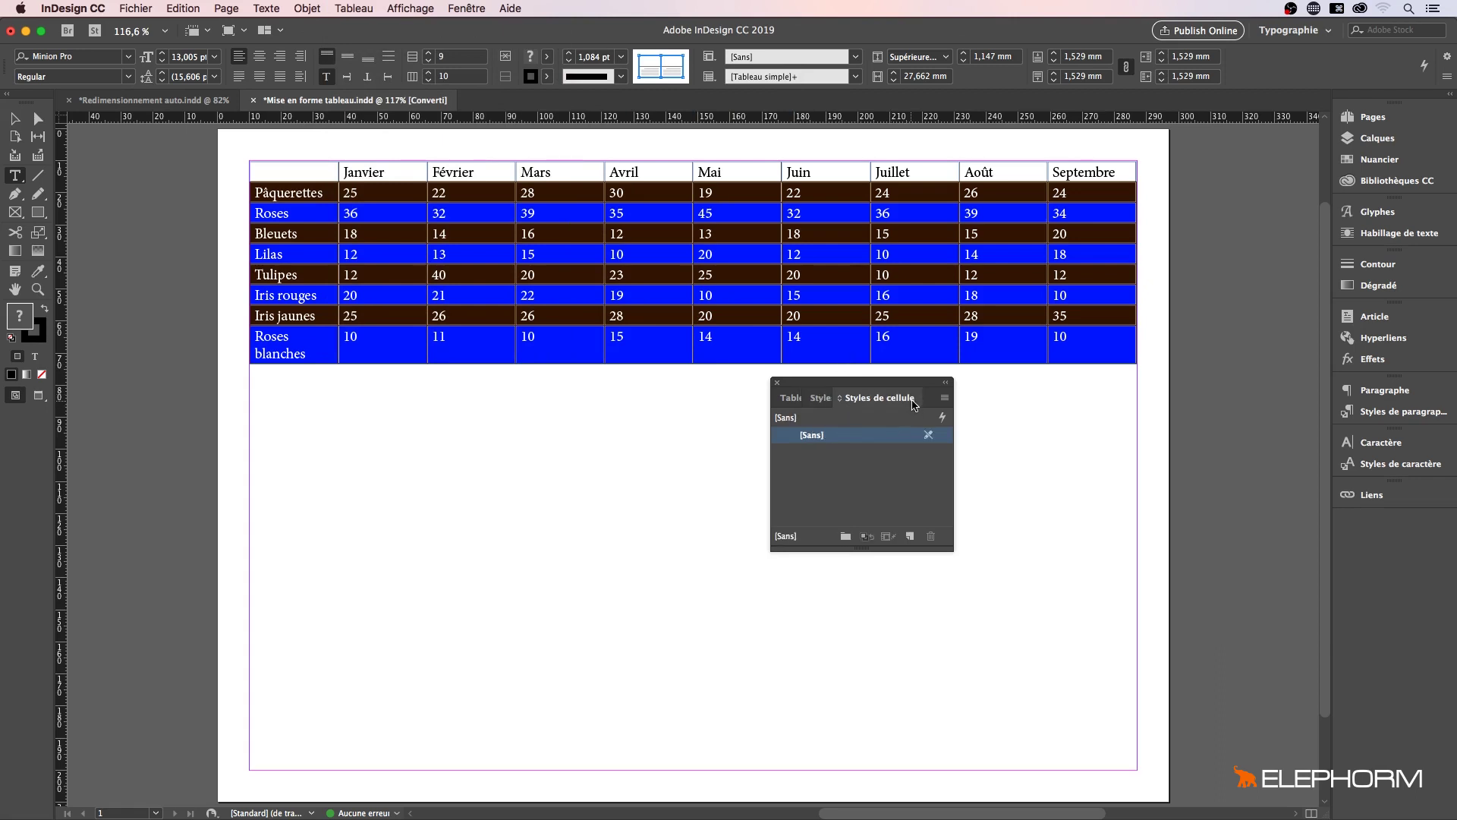
{"action": "left_click", "coordinate": [352, 10]}
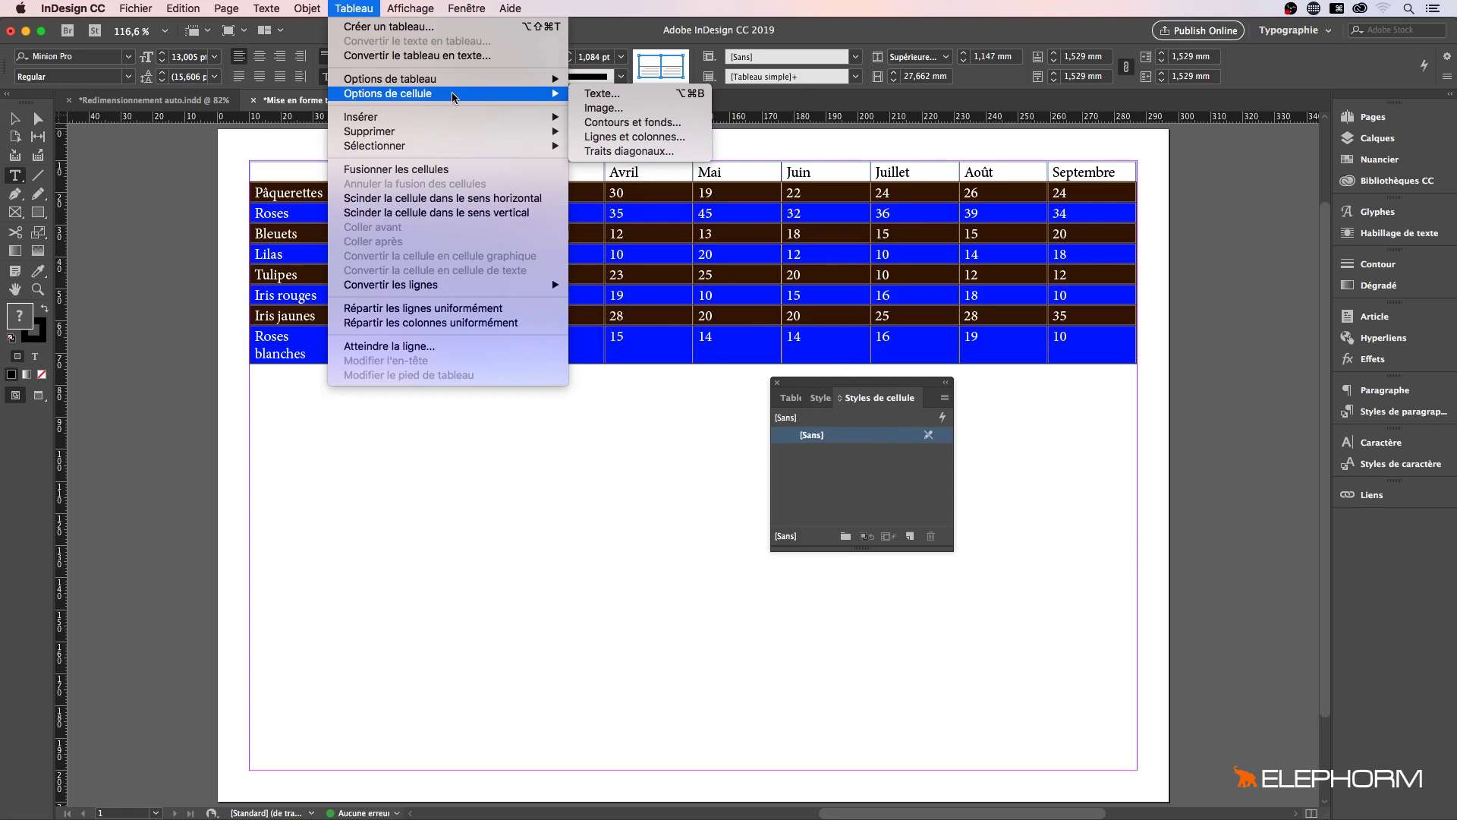
{"action": "left_click", "coordinate": [350, 6]}
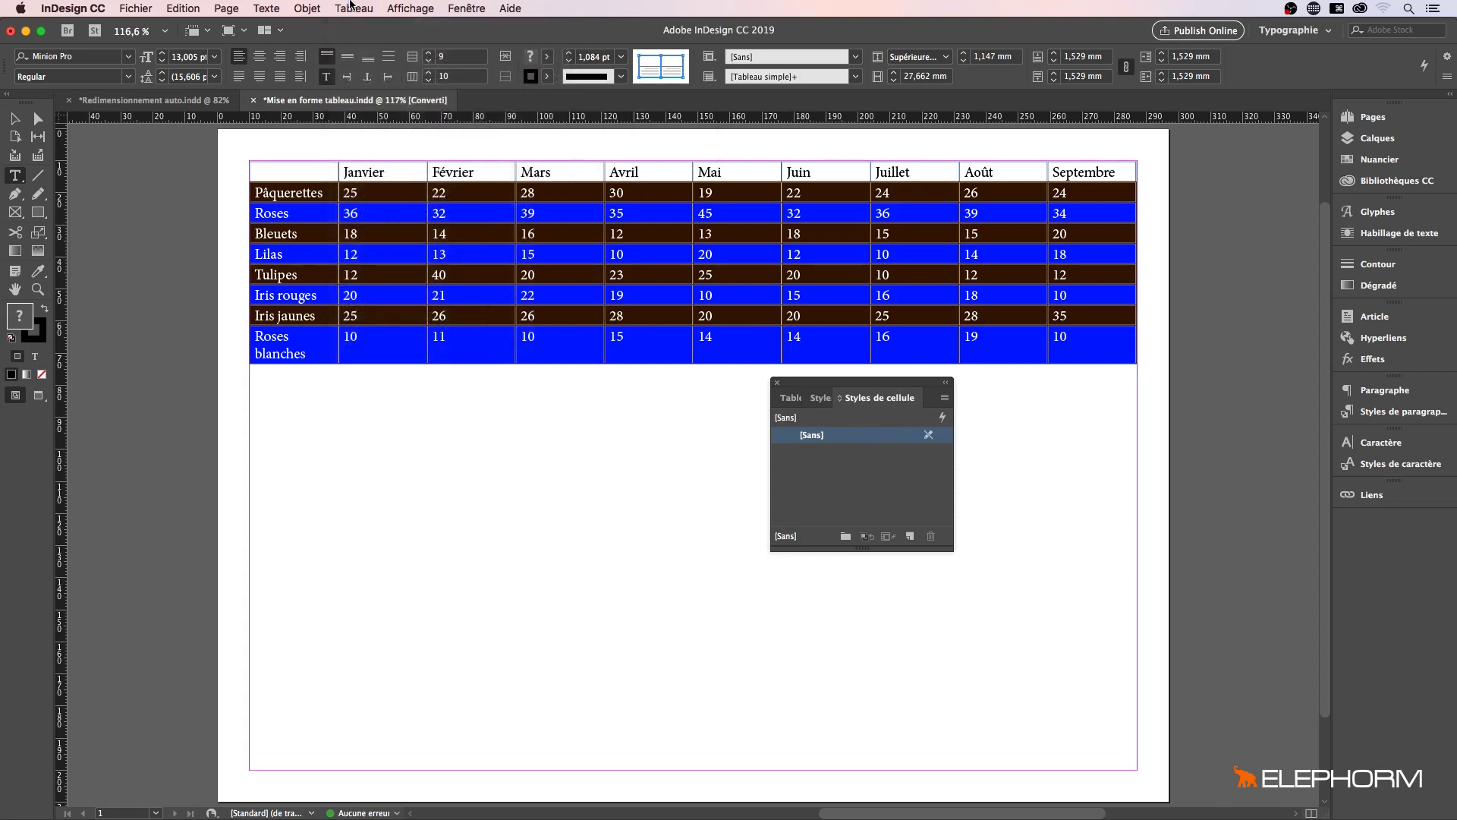
{"action": "left_click", "coordinate": [351, 6]}
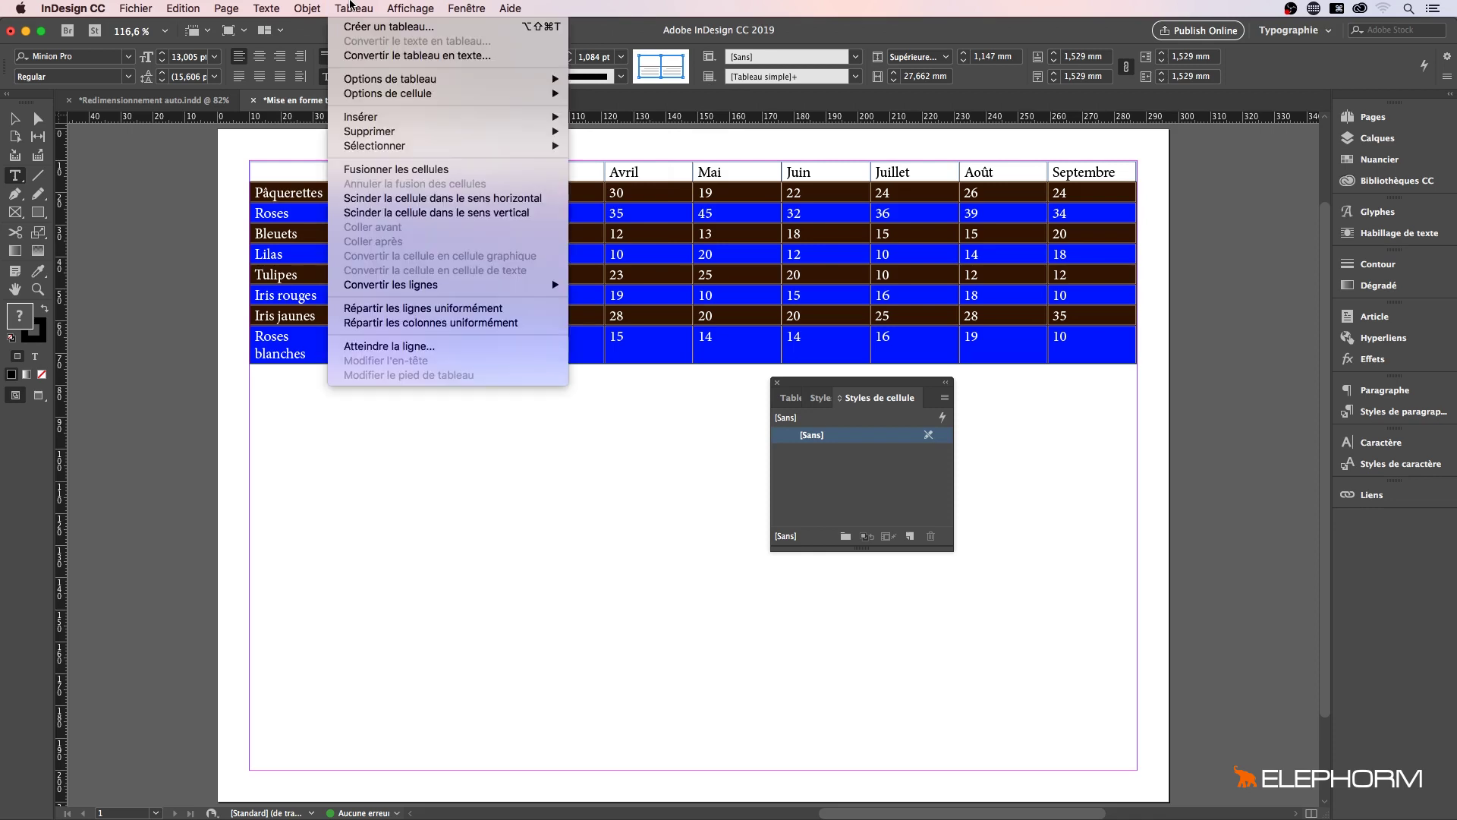
{"action": "left_click", "coordinate": [365, 11]}
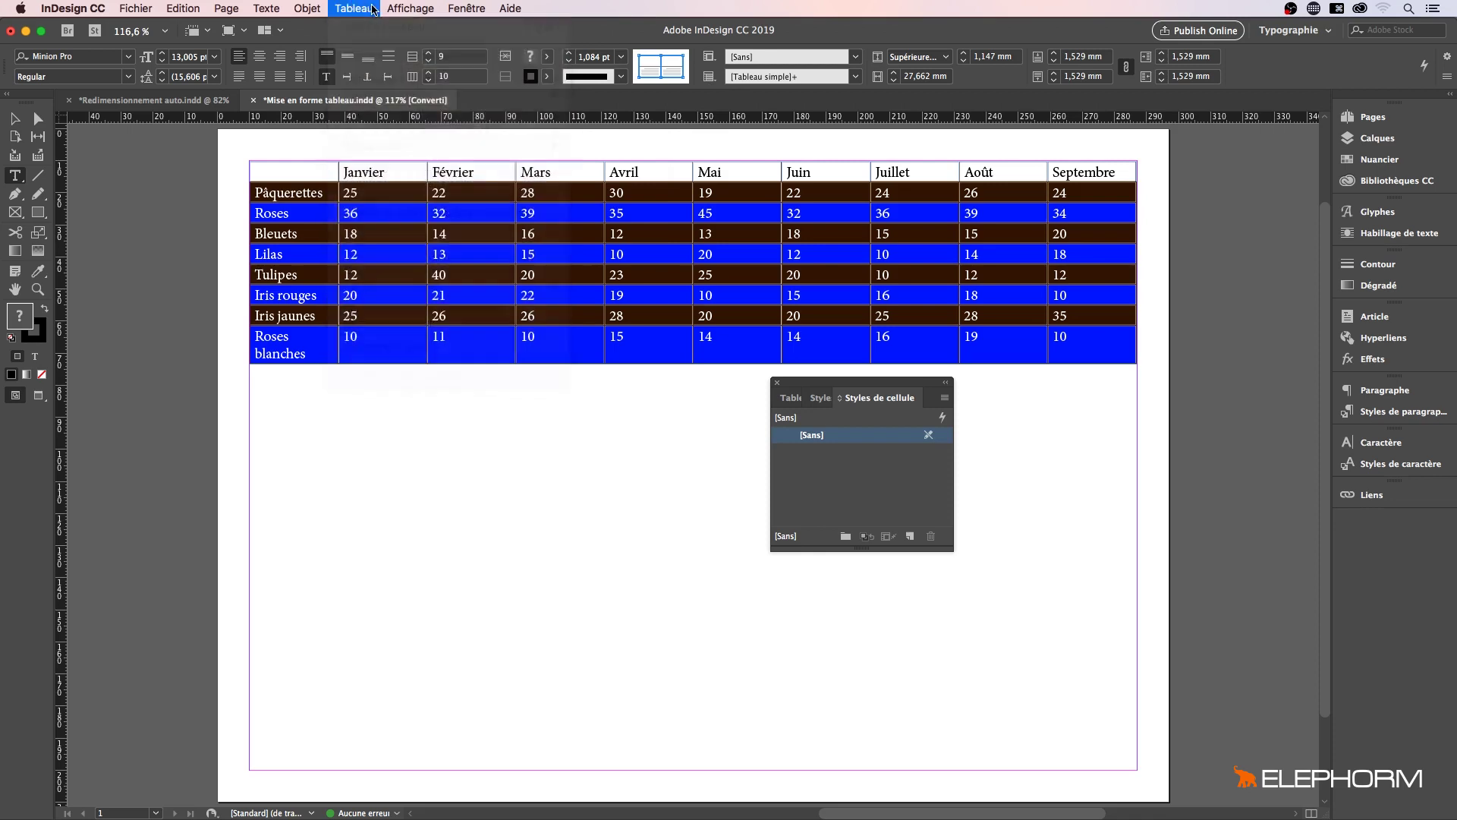
{"action": "left_click_drag", "start_coordinate": [823, 388], "coordinate": [848, 397]}
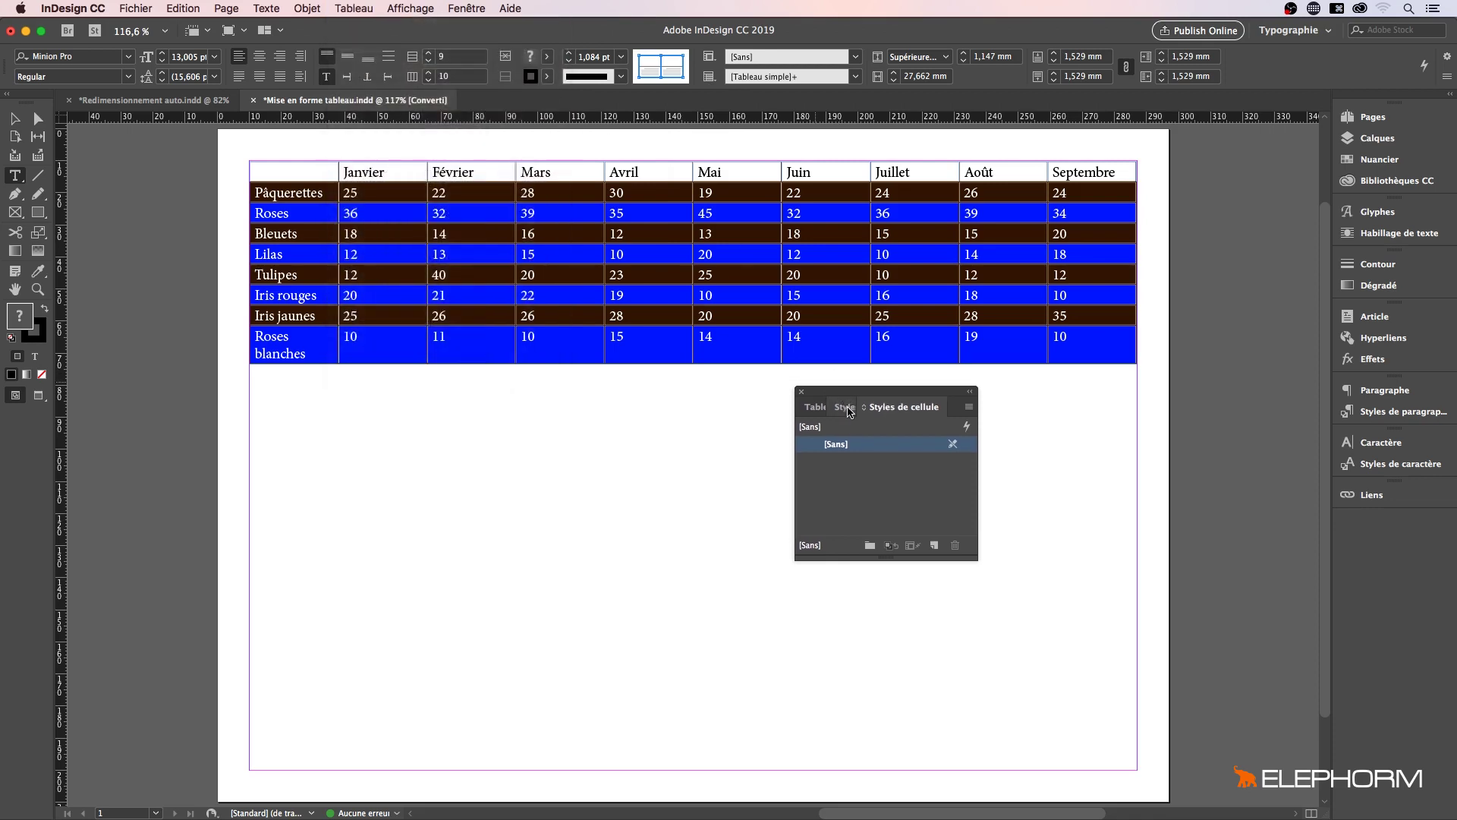
{"action": "left_click", "coordinate": [844, 407]}
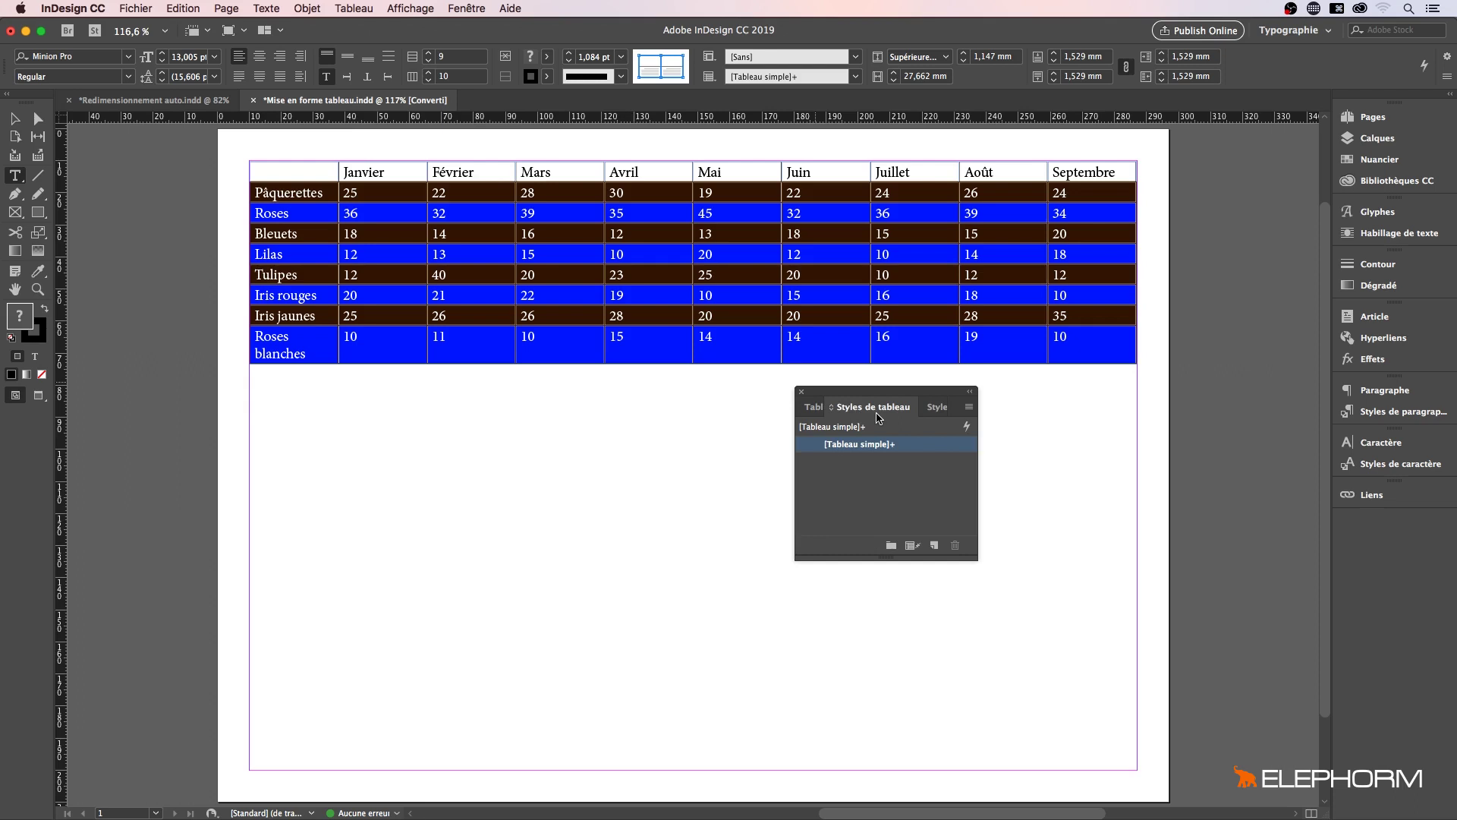
- Select the whole table, header included, and start a new table style named "Alternance jaune et bleue" from it
{"action": "left_click", "coordinate": [465, 199]}
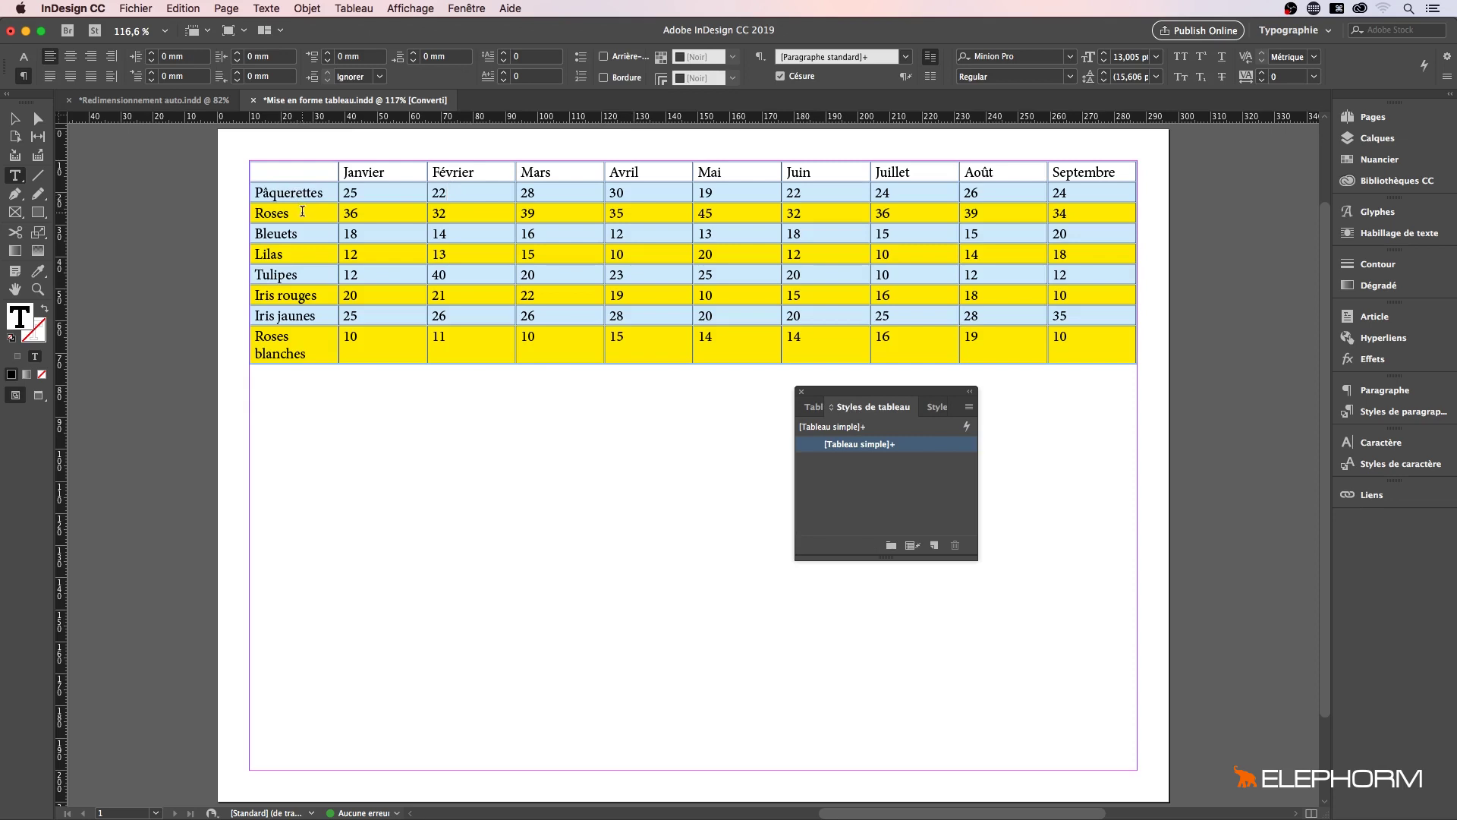
{"action": "left_click_drag", "start_coordinate": [256, 191], "coordinate": [466, 218]}
{"action": "left_click_drag", "start_coordinate": [307, 176], "coordinate": [1109, 334]}
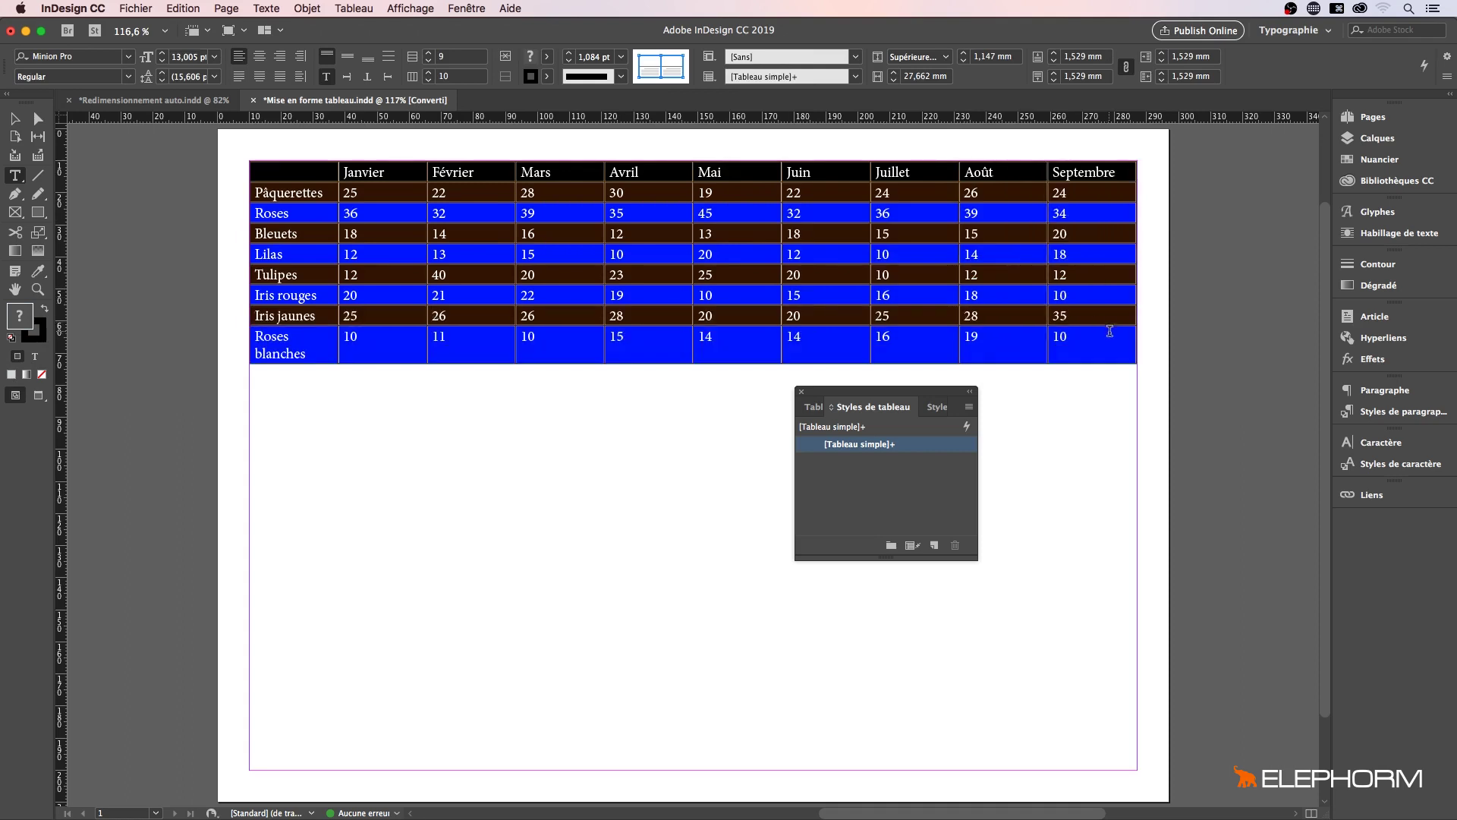
{"action": "left_click", "coordinate": [970, 408]}
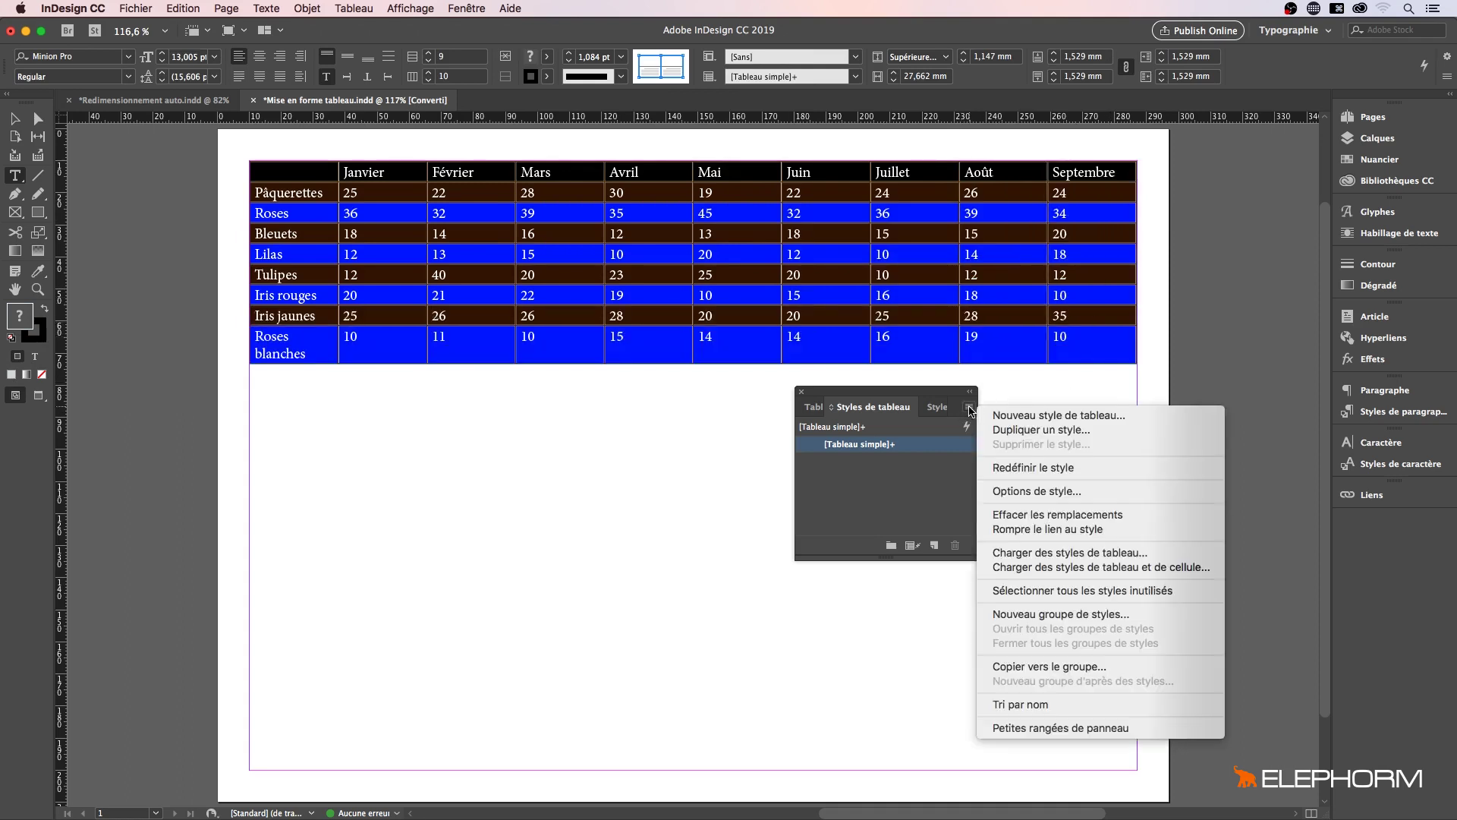
{"action": "left_click", "coordinate": [1032, 417]}
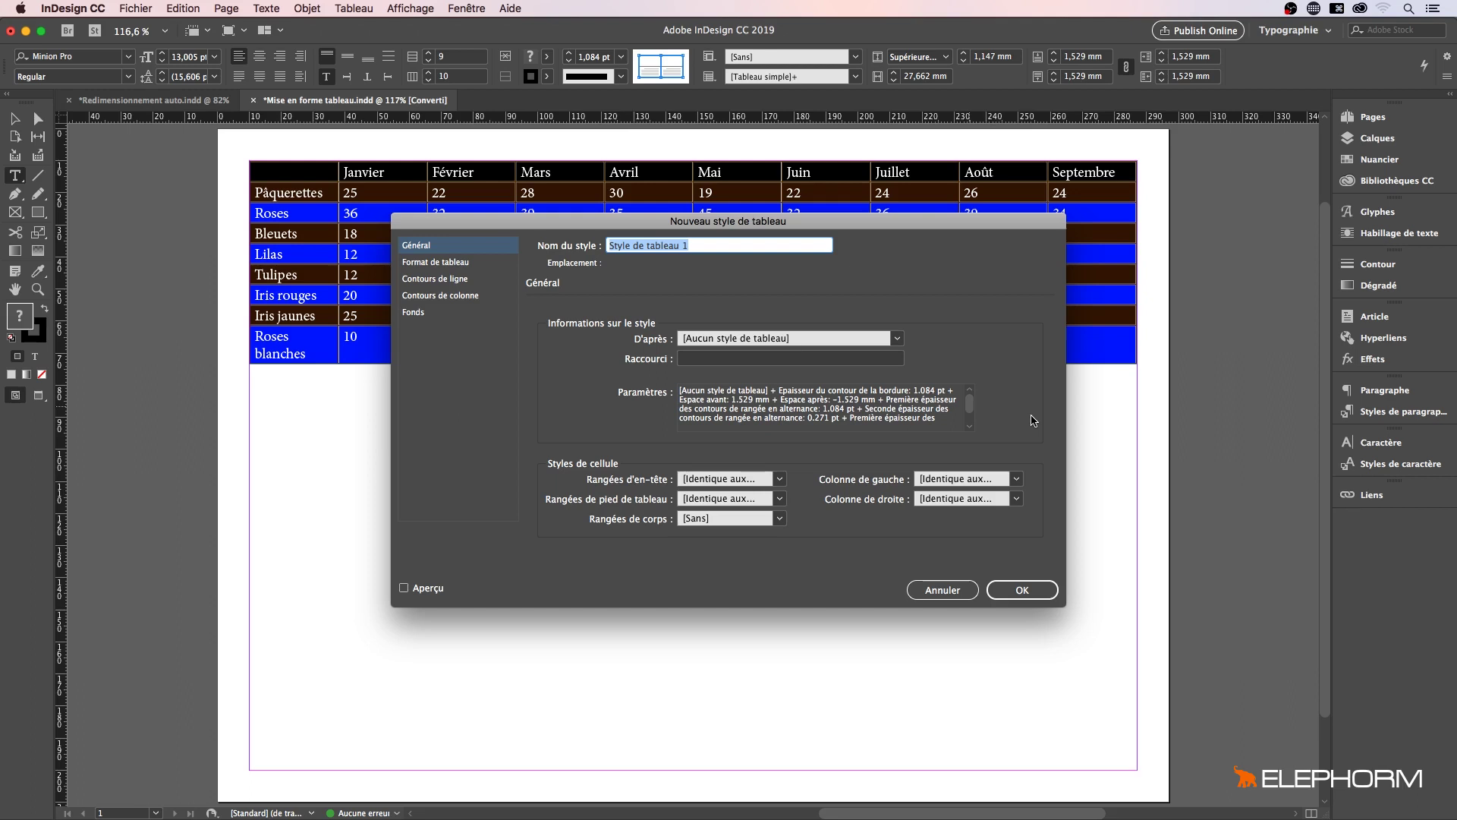
{"action": "type", "text": "Alterna"}
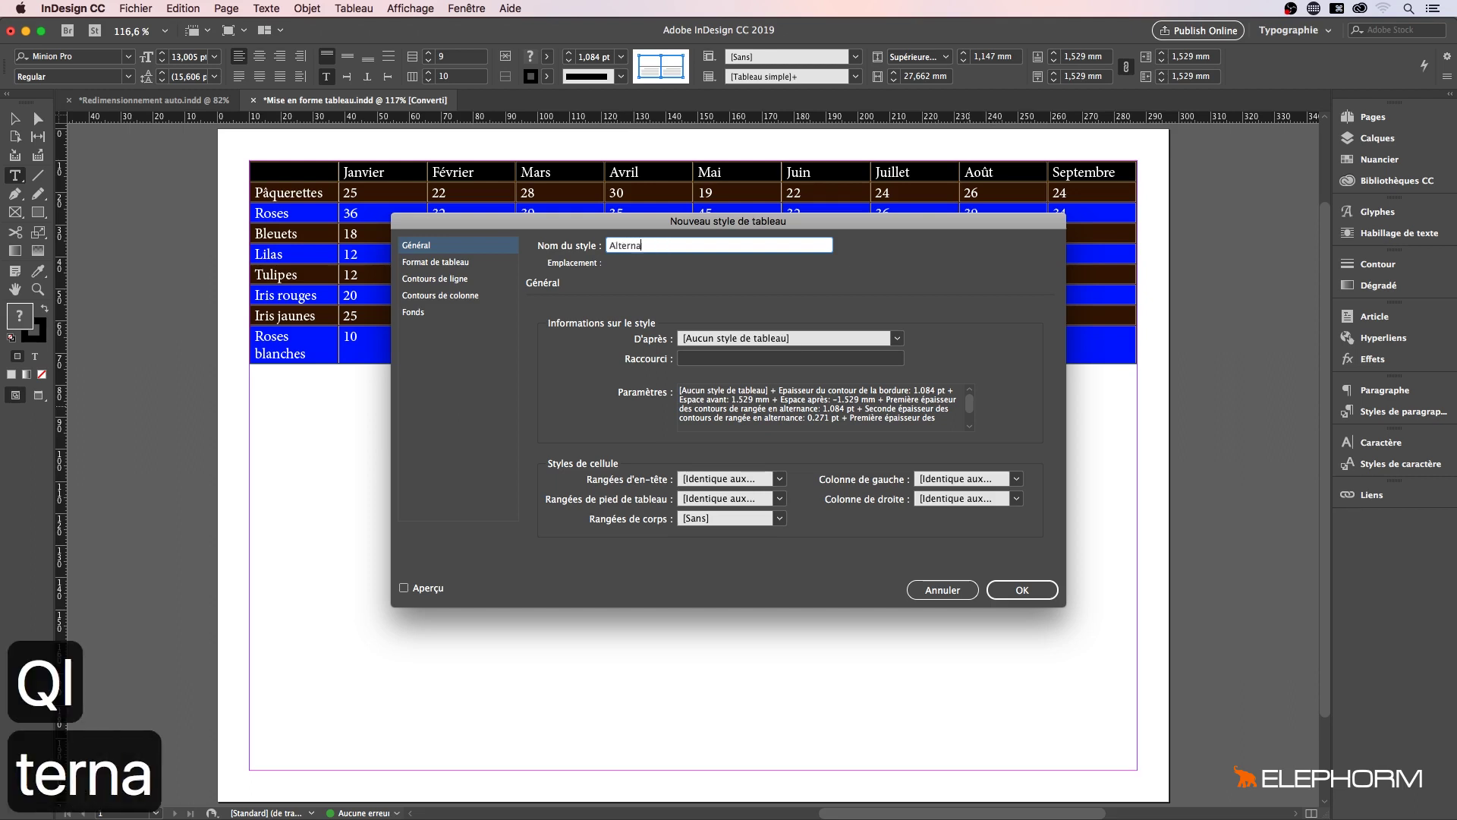
{"action": "type", "text": "nce jaun e"}
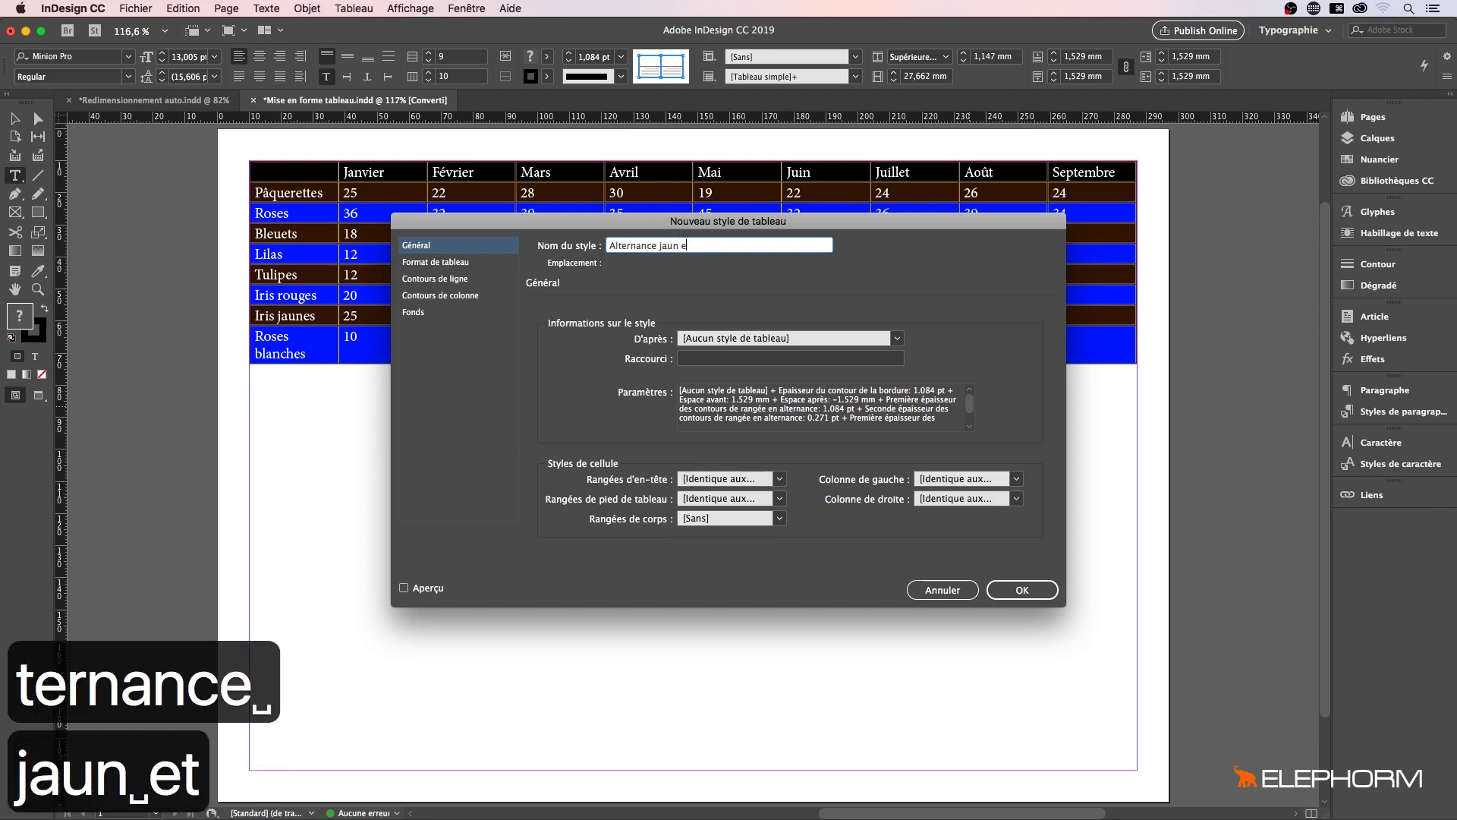
{"action": "type", "text": "t bleu"}
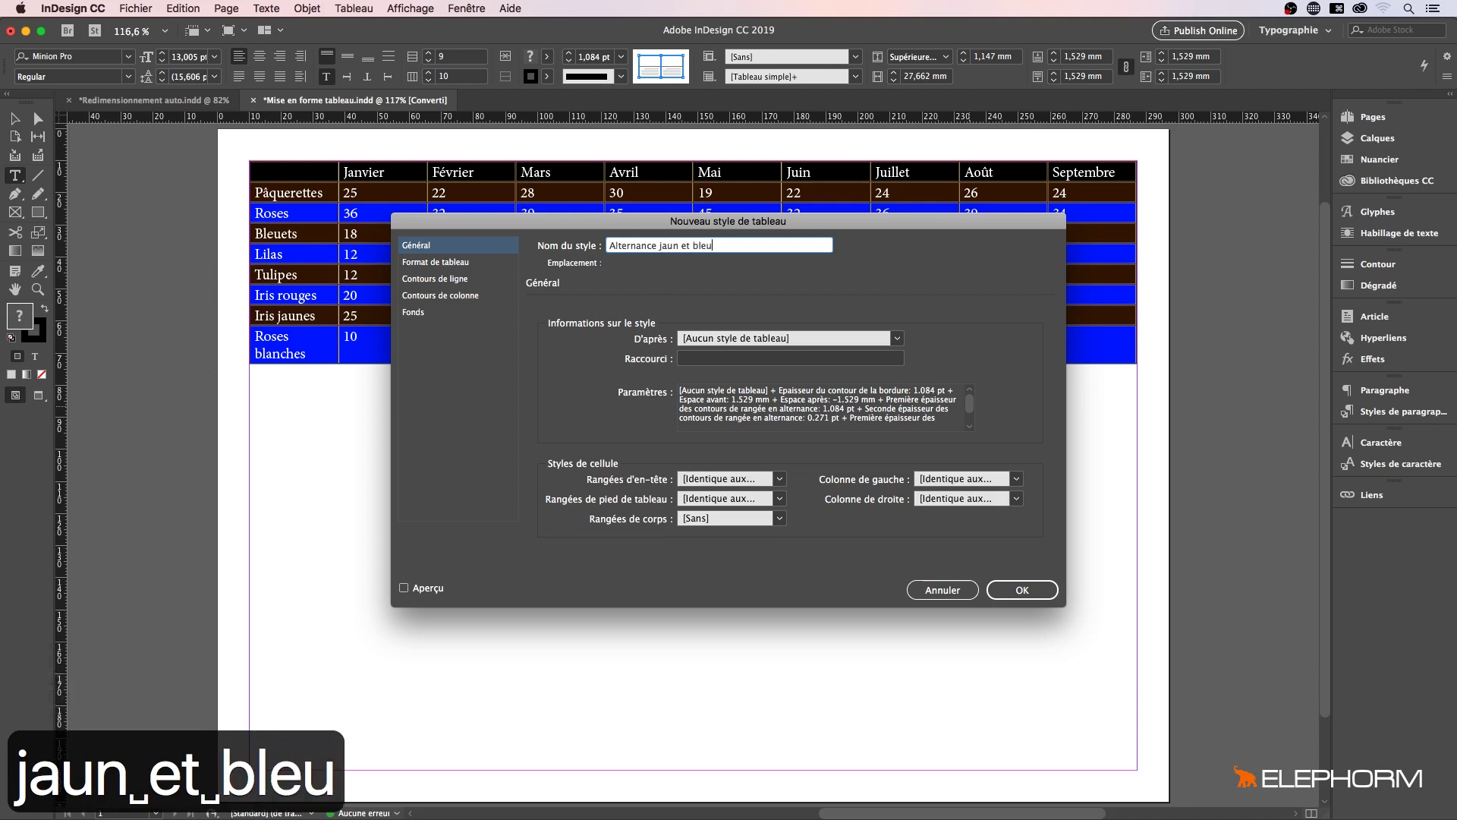
{"action": "type", "text": "e"}
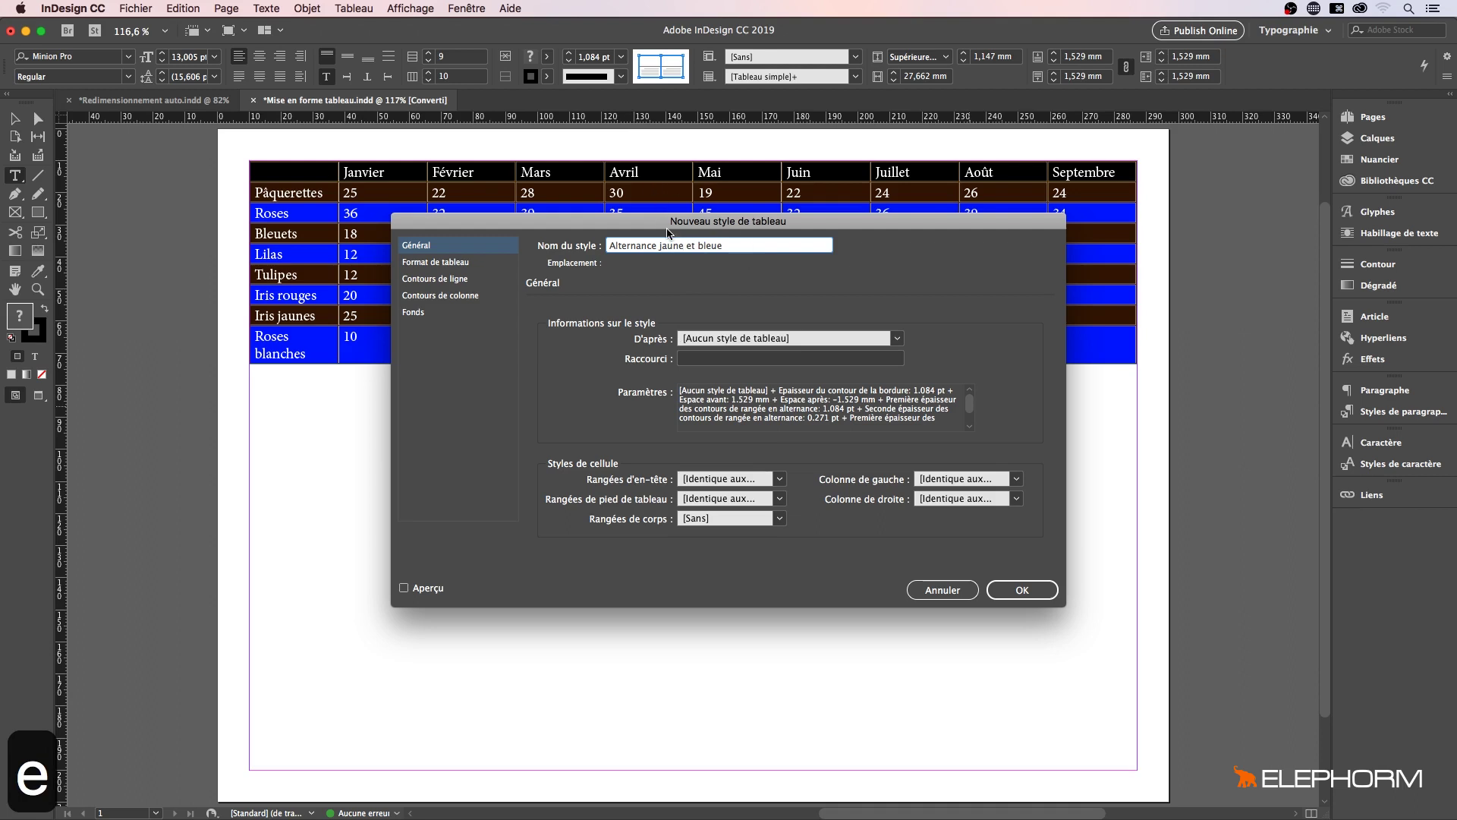
- Examine the new style's shortcut field and its table format, row stroke, column stroke and fill settings
{"action": "left_click_drag", "start_coordinate": [735, 224], "coordinate": [798, 164]}
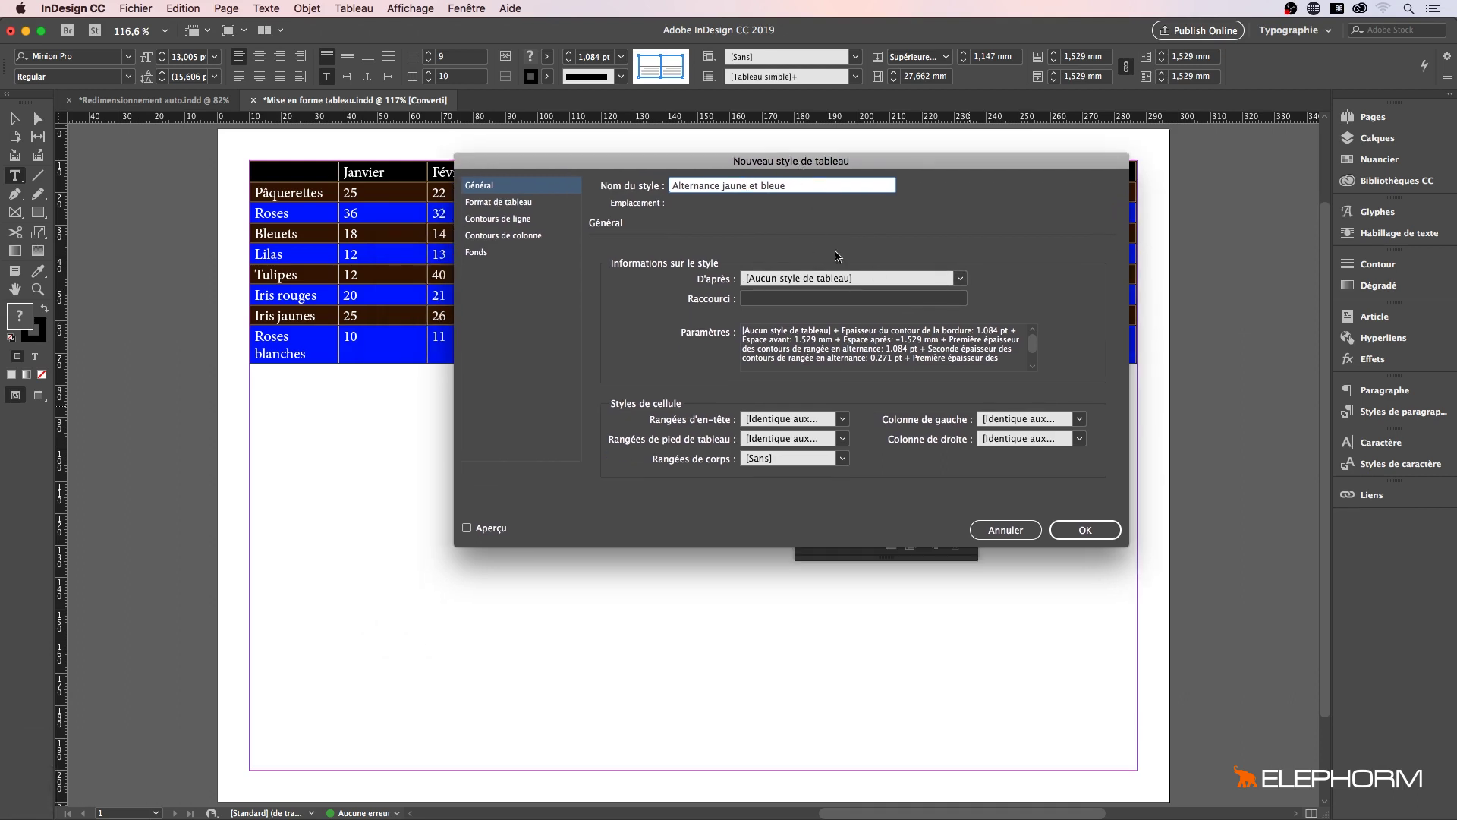
{"action": "left_click", "coordinate": [915, 302]}
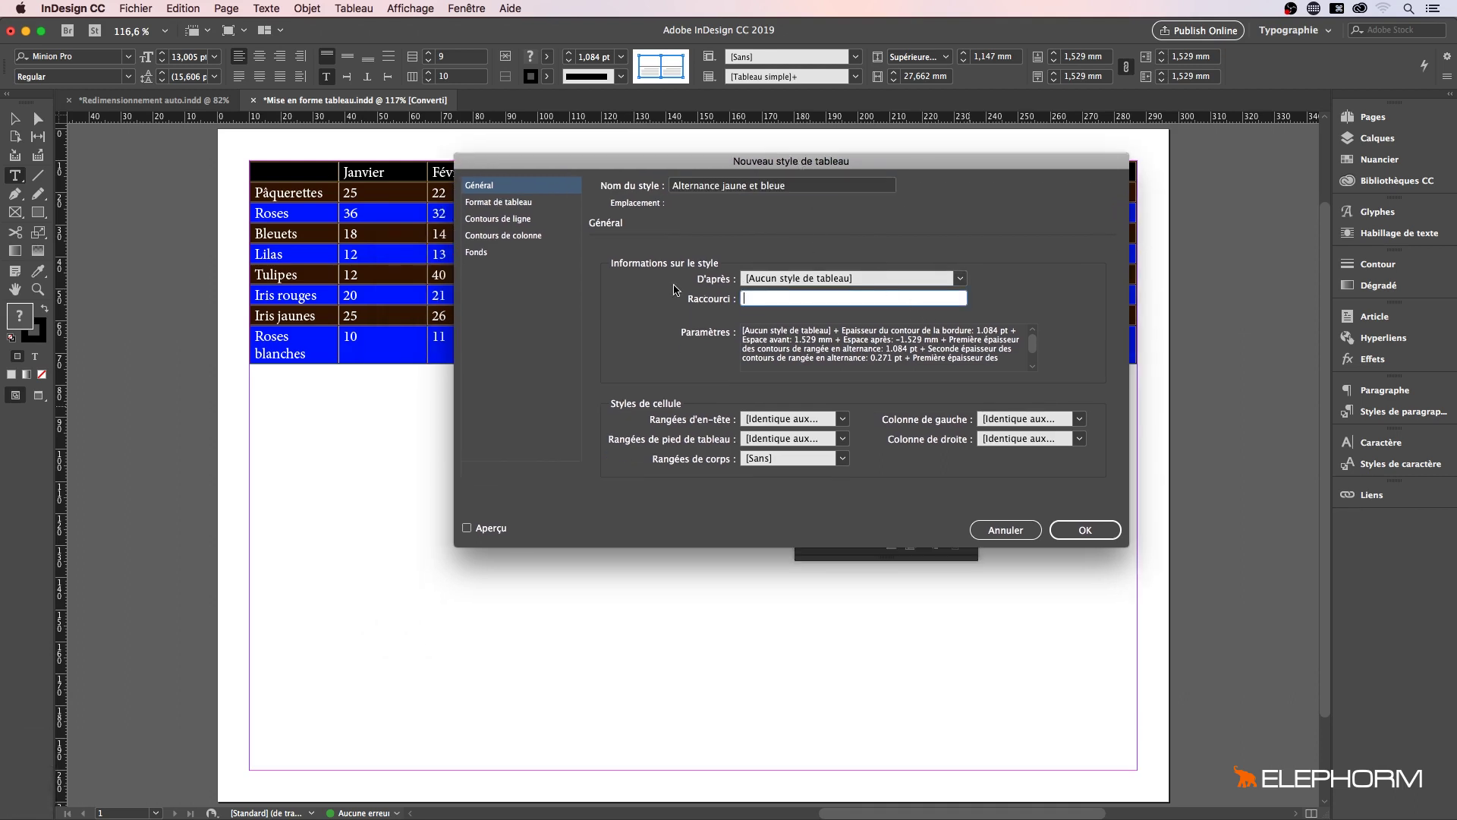
{"action": "left_click_drag", "start_coordinate": [839, 168], "coordinate": [758, 218]}
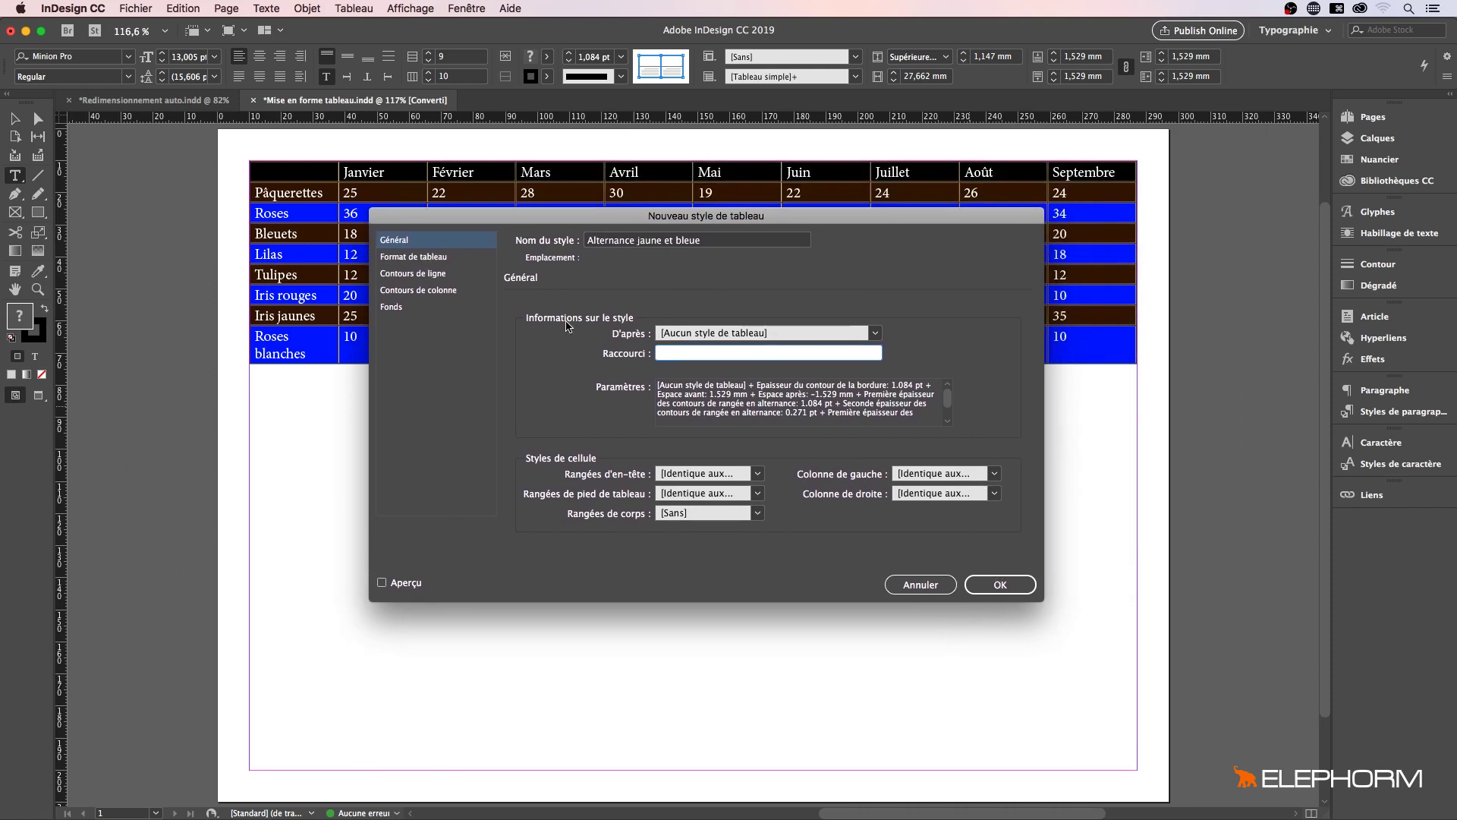
{"action": "left_click", "coordinate": [450, 259]}
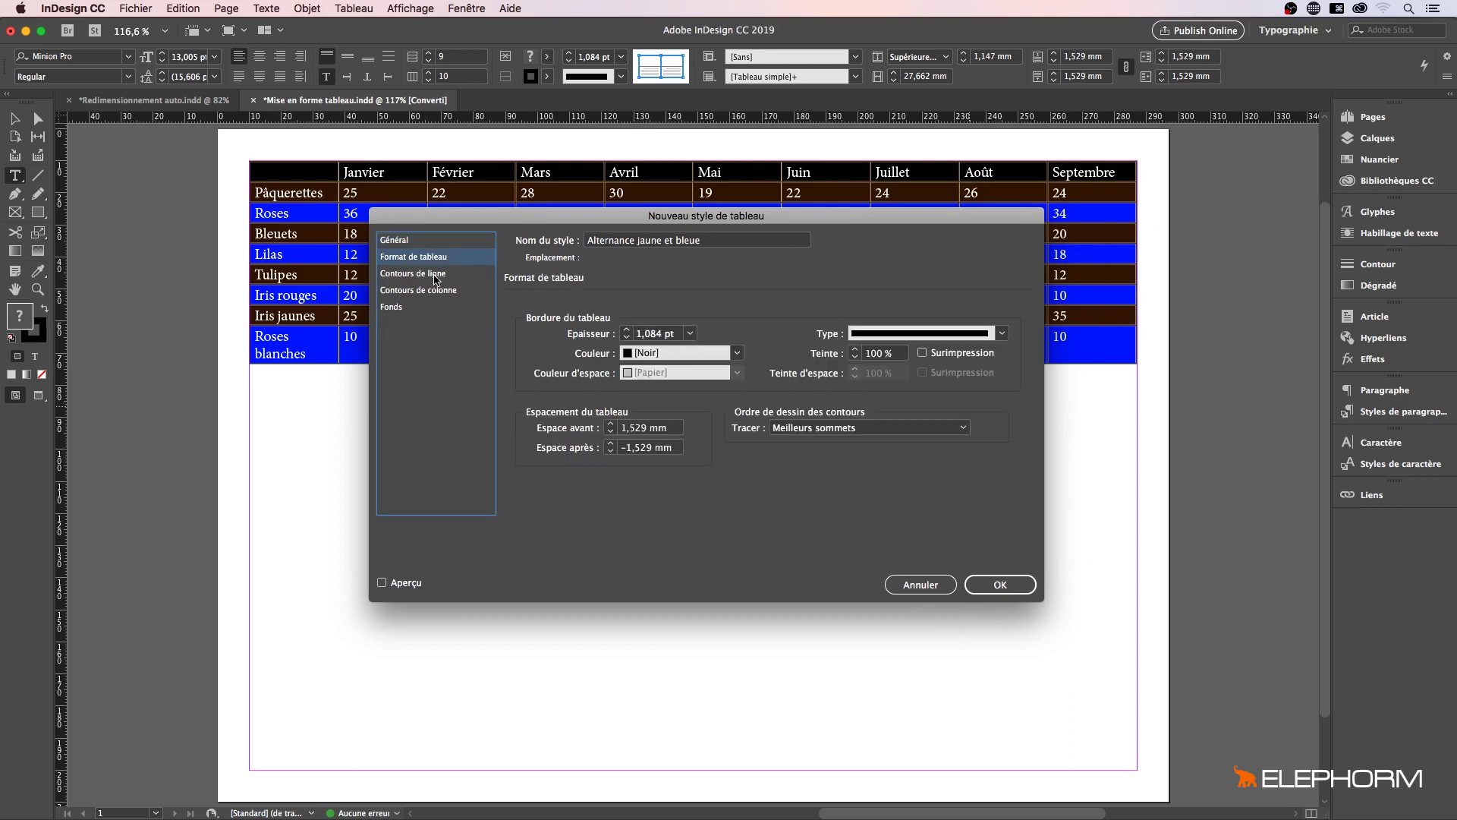
{"action": "left_click", "coordinate": [437, 277]}
{"action": "left_click", "coordinate": [437, 291]}
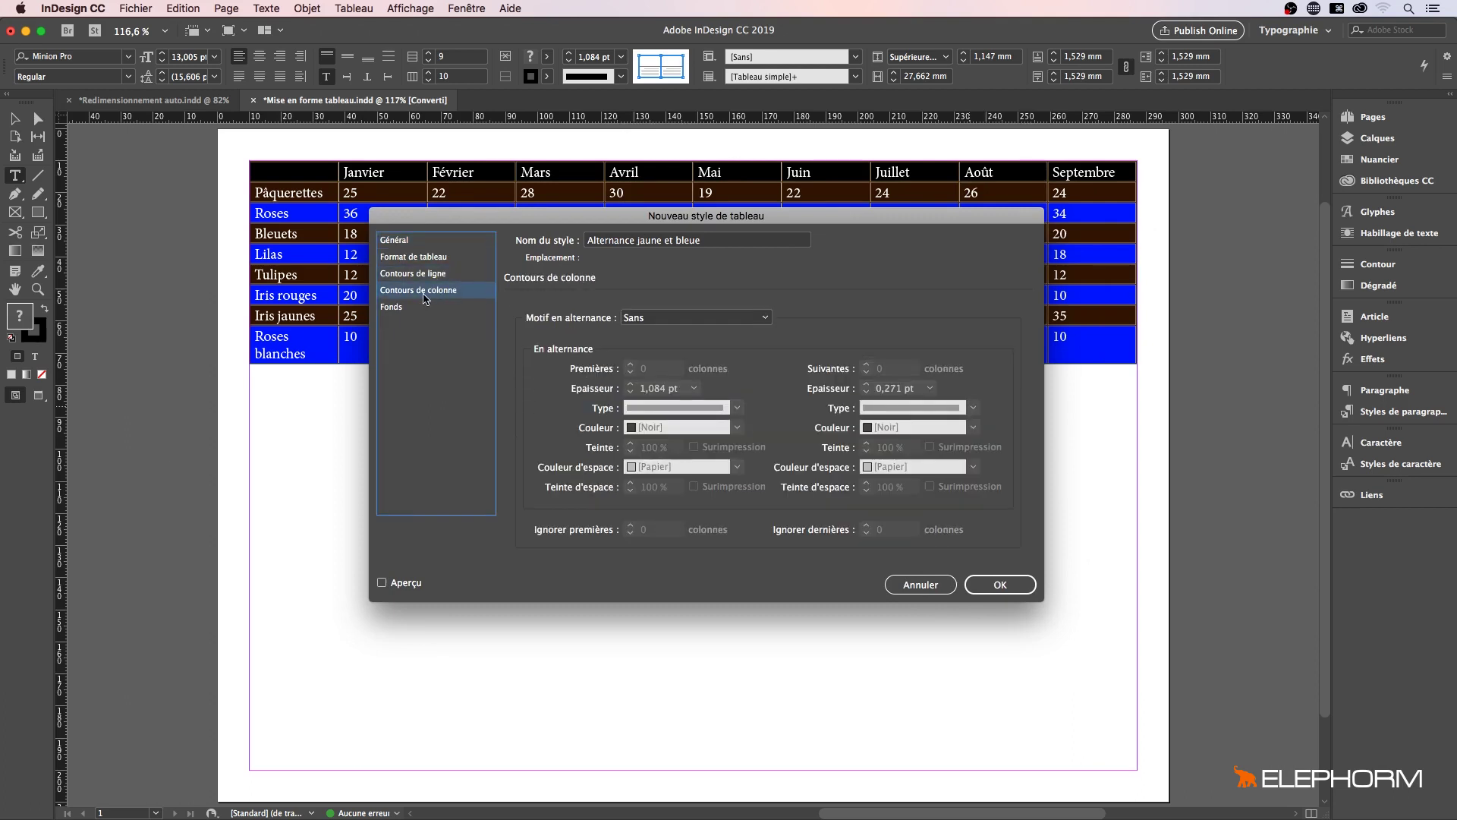
{"action": "left_click", "coordinate": [406, 308]}
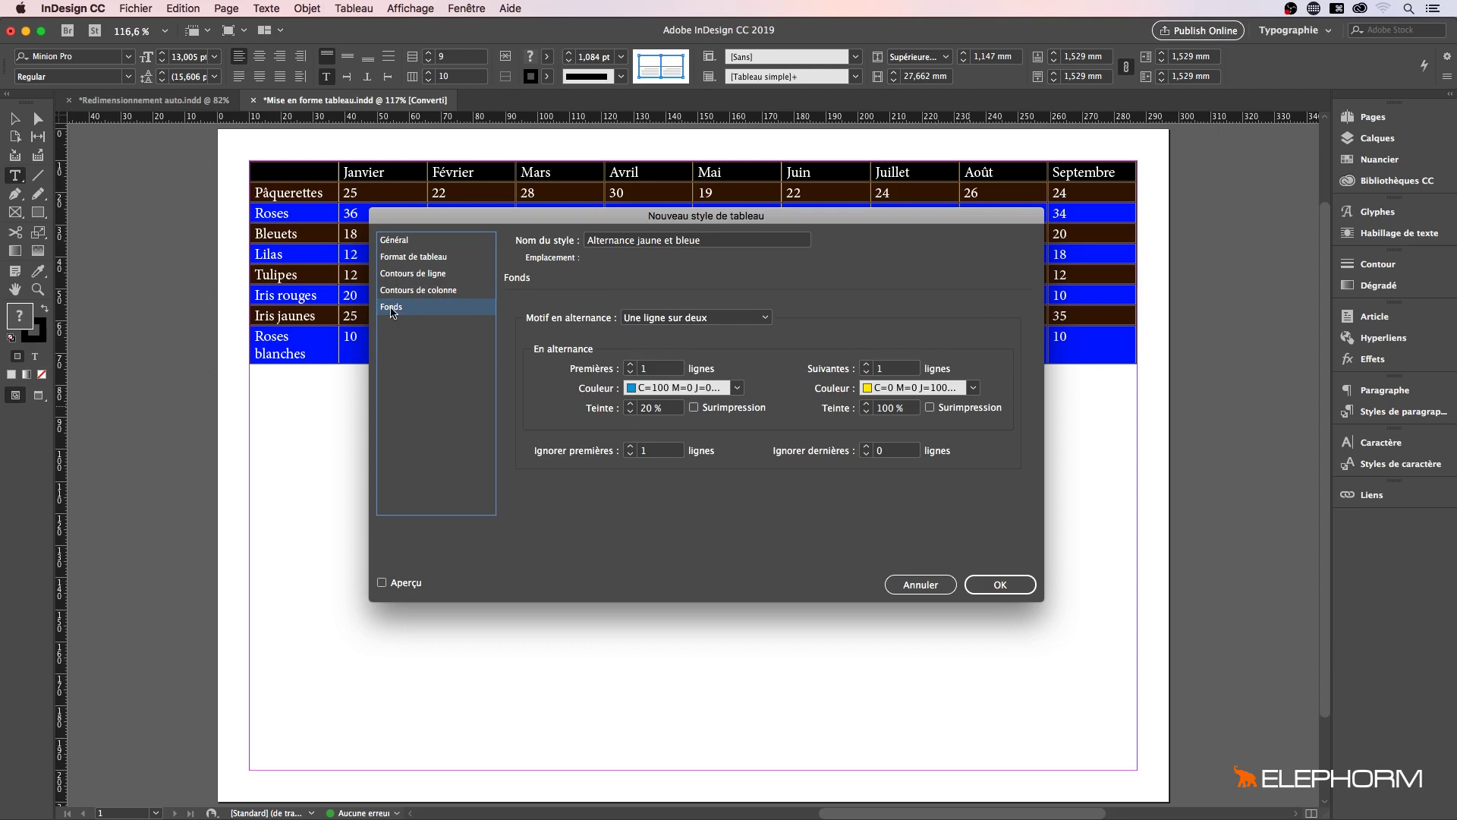
{"action": "left_click_drag", "start_coordinate": [434, 219], "coordinate": [422, 164]}
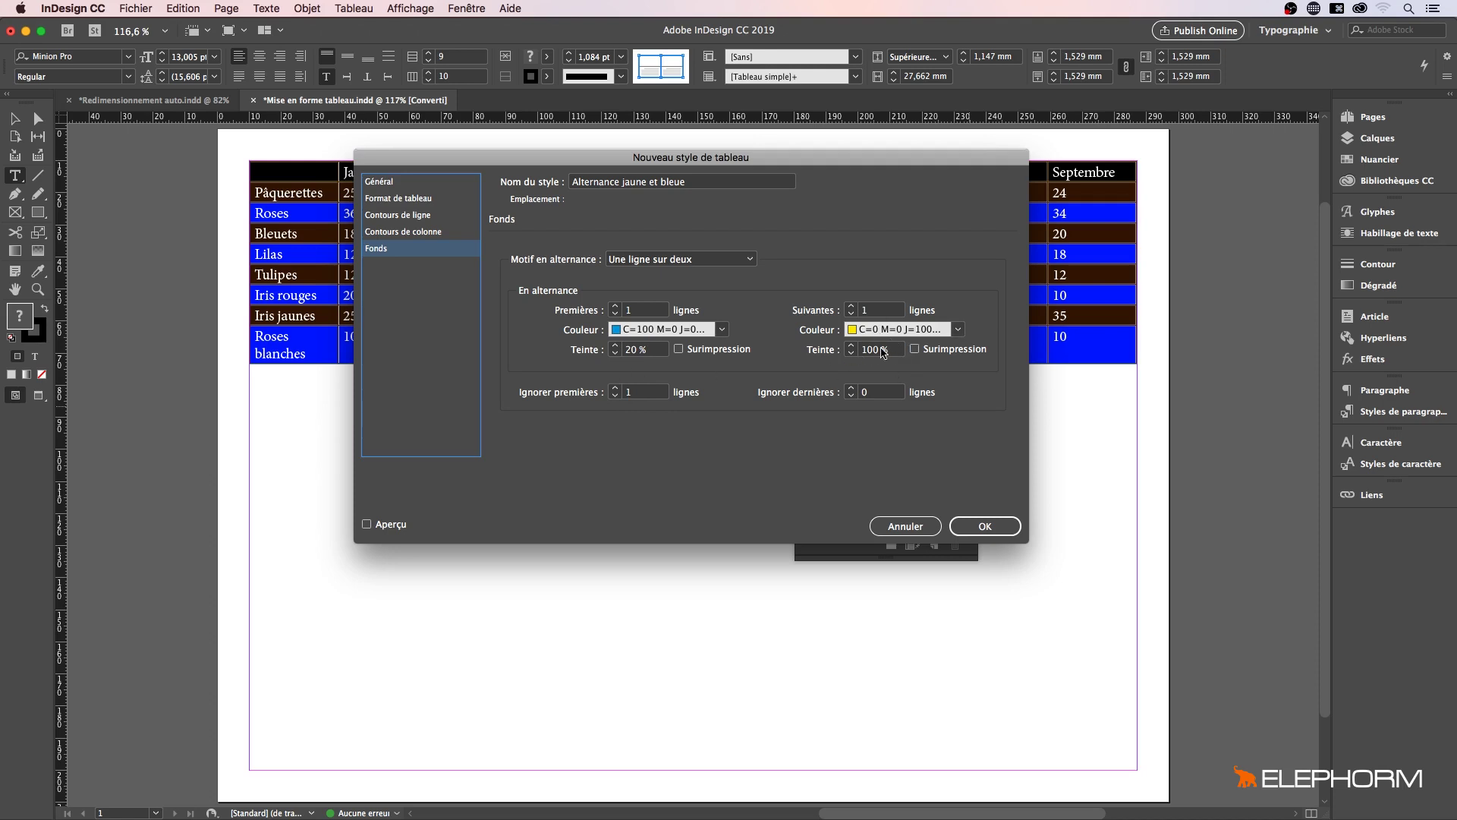
- Recheck the new style's format, stroke and alternating fill settings and create the style
{"action": "left_click", "coordinate": [396, 198]}
{"action": "left_click", "coordinate": [385, 182]}
{"action": "left_click", "coordinate": [391, 215]}
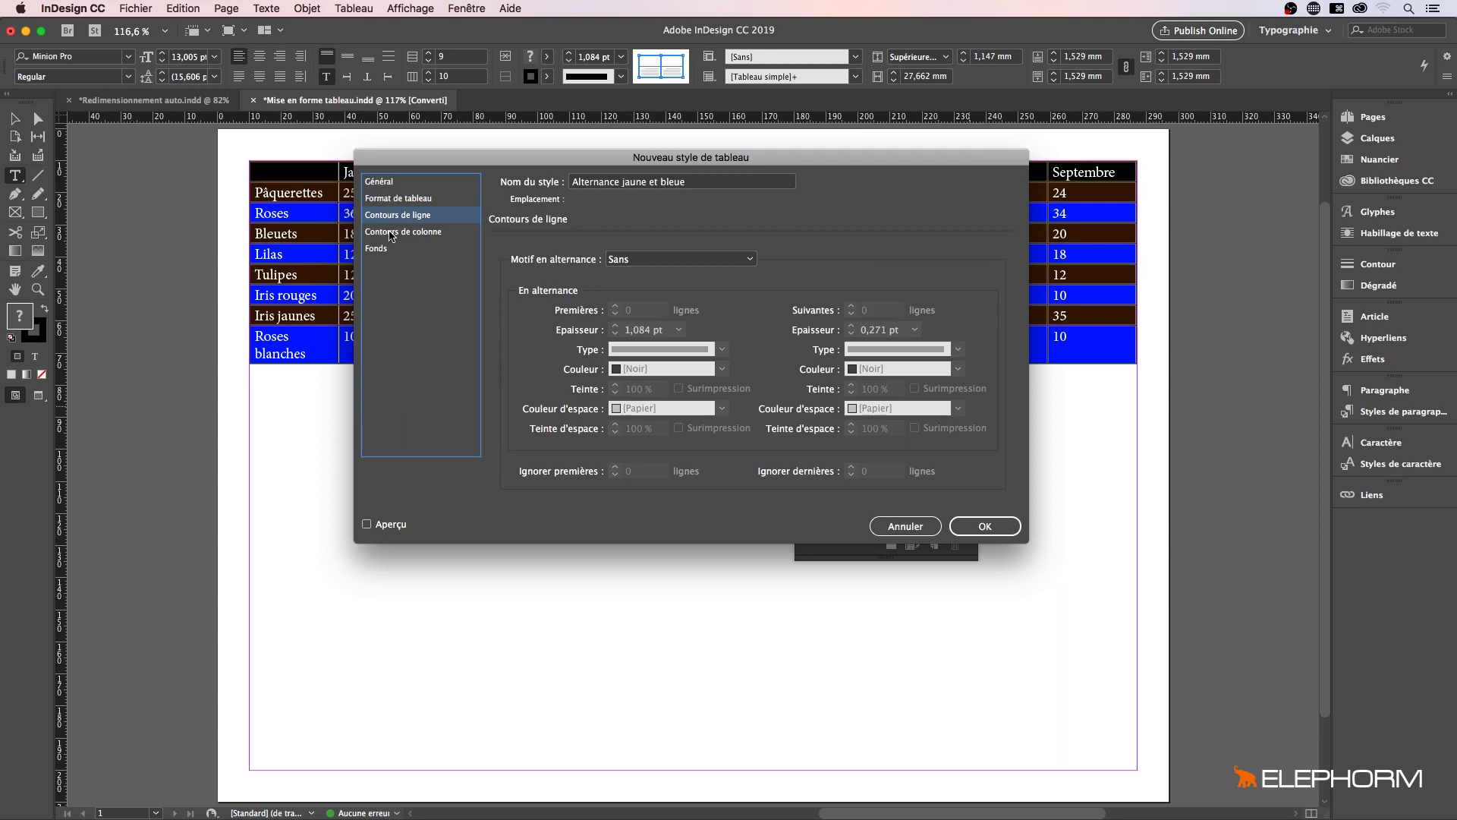
{"action": "left_click", "coordinate": [390, 233]}
{"action": "left_click", "coordinate": [383, 249]}
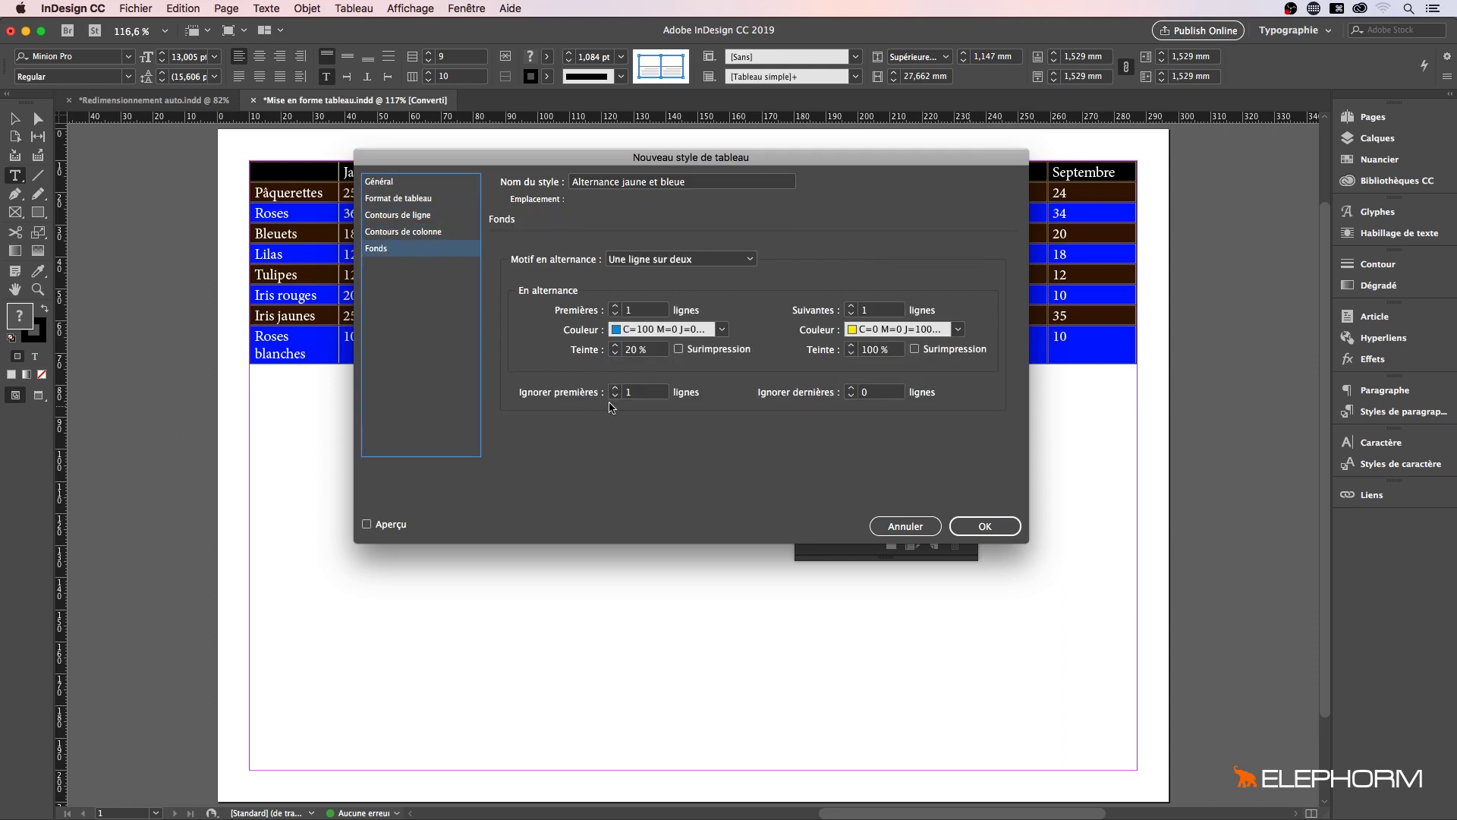
{"action": "left_click", "coordinate": [984, 530]}
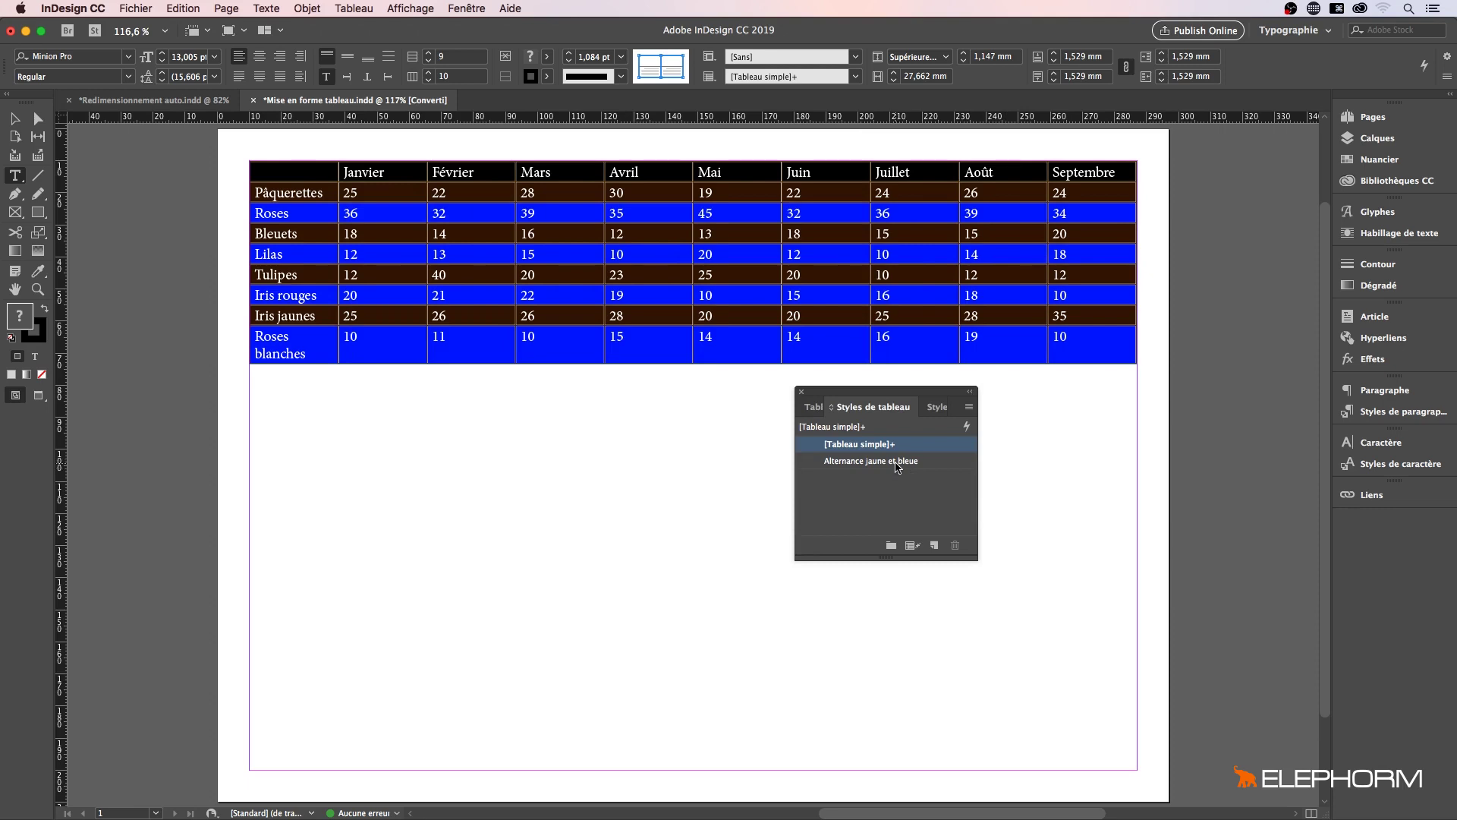
- Reset the selected table to the [Tableau simple] style, clearing its overrides
{"action": "left_click_drag", "start_coordinate": [853, 394], "coordinate": [1091, 392]}
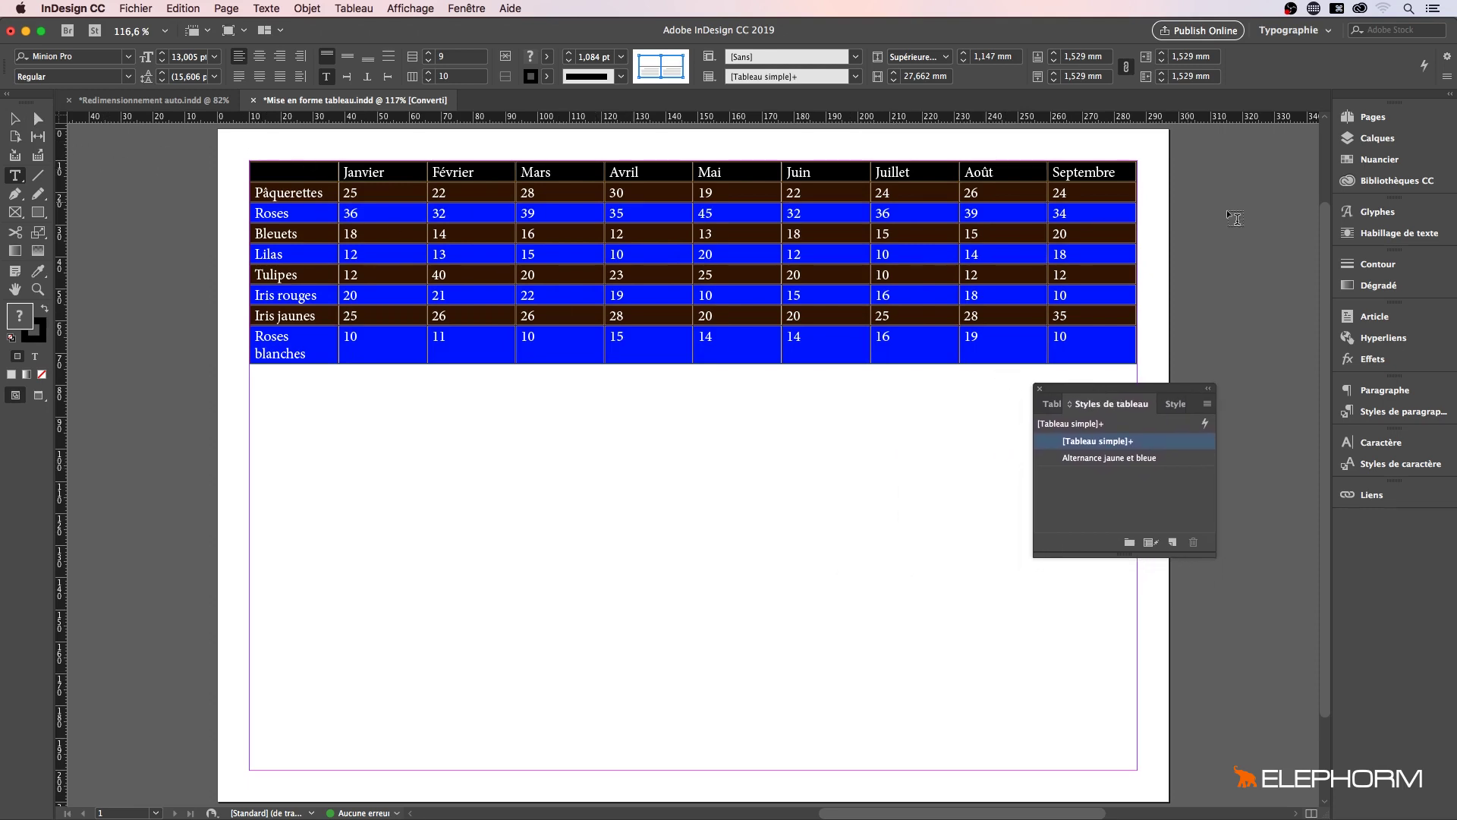
{"action": "left_click", "coordinate": [1107, 444], "text": "alt"}
{"action": "key", "text": "Escape"}
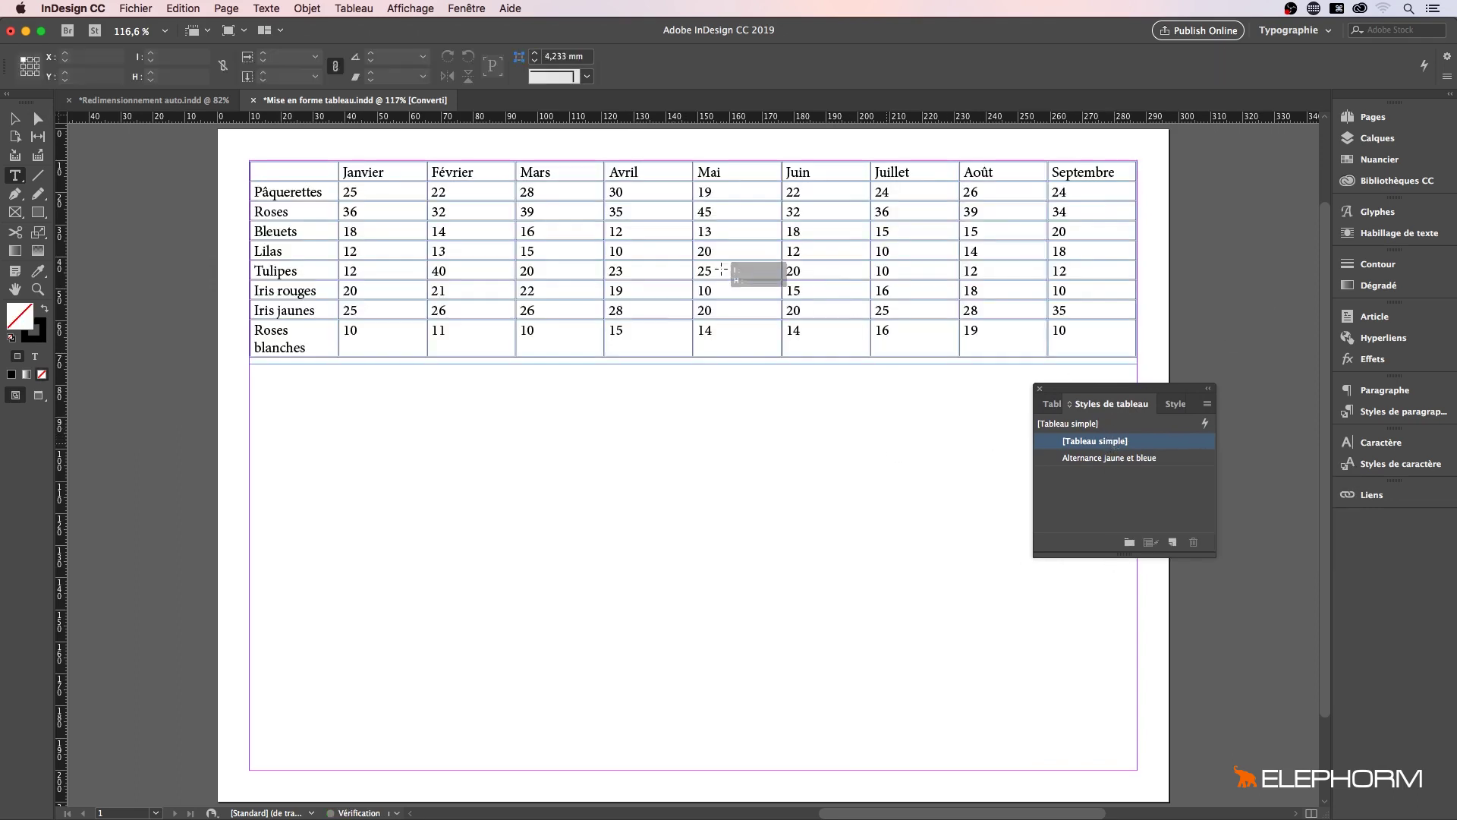
- Apply the "Alternance jaune et bleue" table style to the whole table and deselect its cells
{"action": "left_click_drag", "start_coordinate": [365, 170], "coordinate": [1066, 334]}
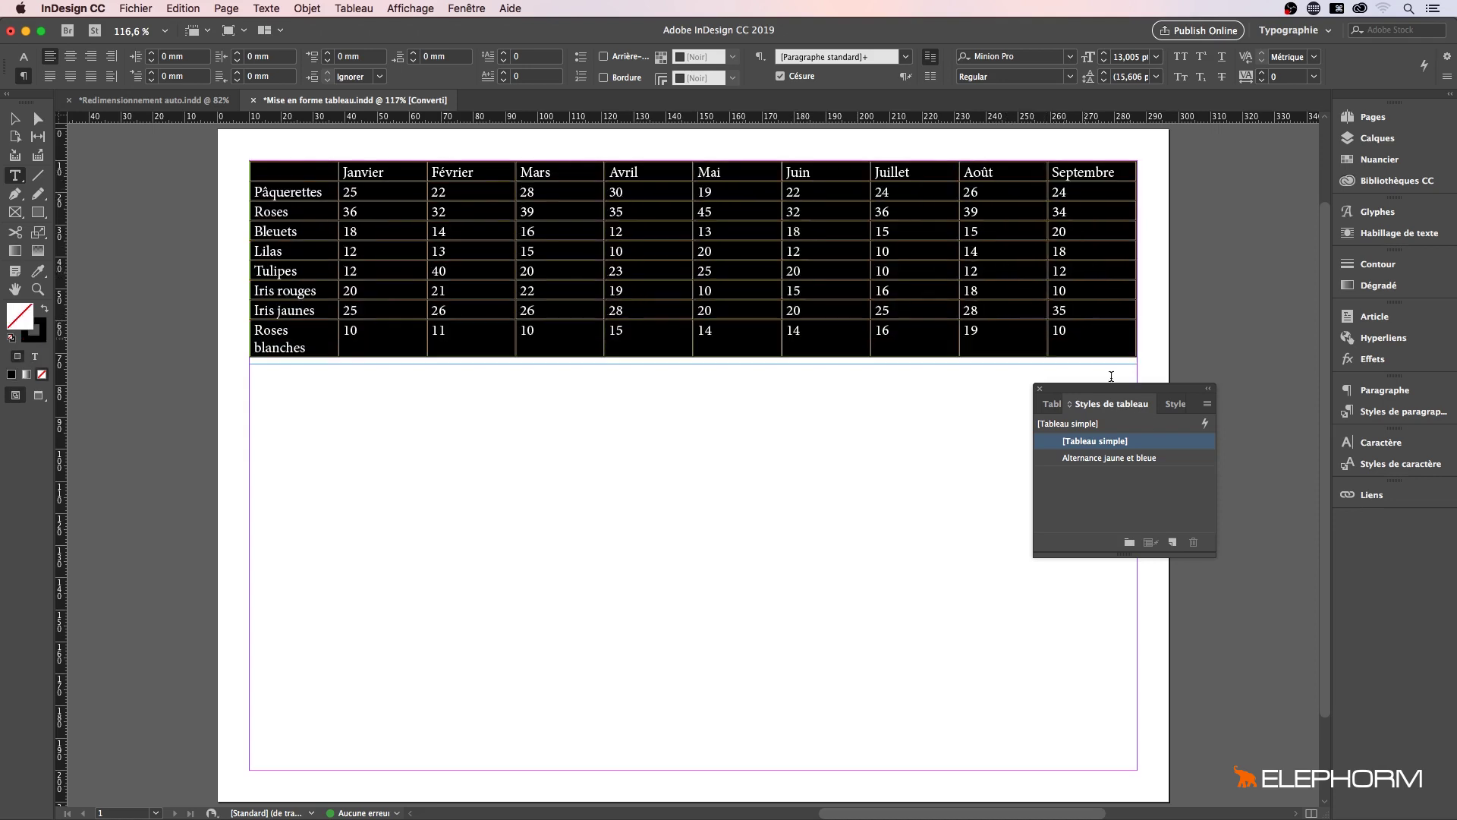
{"action": "left_click", "coordinate": [1135, 460]}
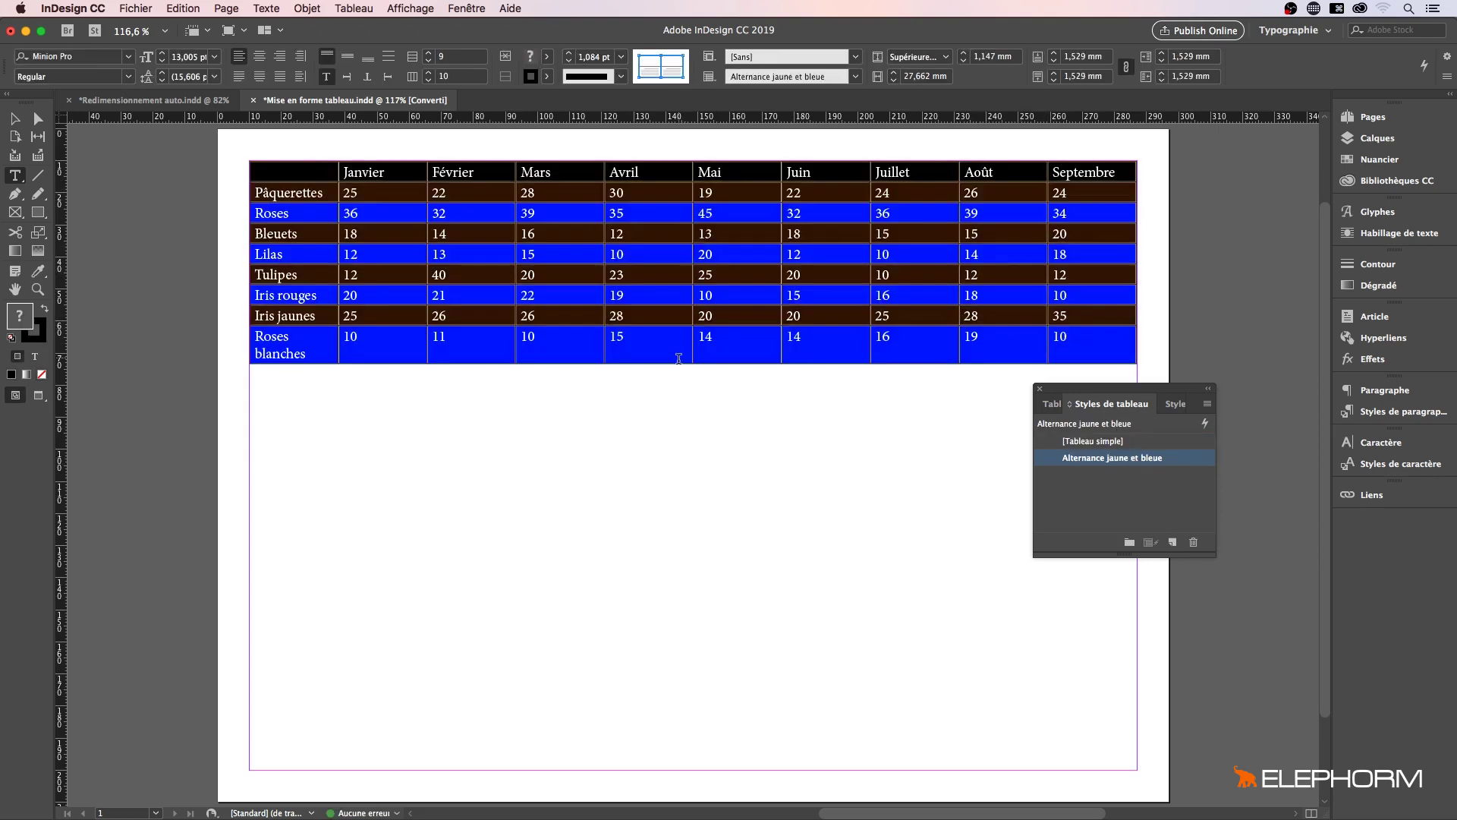
{"action": "left_click", "coordinate": [677, 430]}
{"action": "left_click_drag", "start_coordinate": [677, 429], "coordinate": [684, 429]}
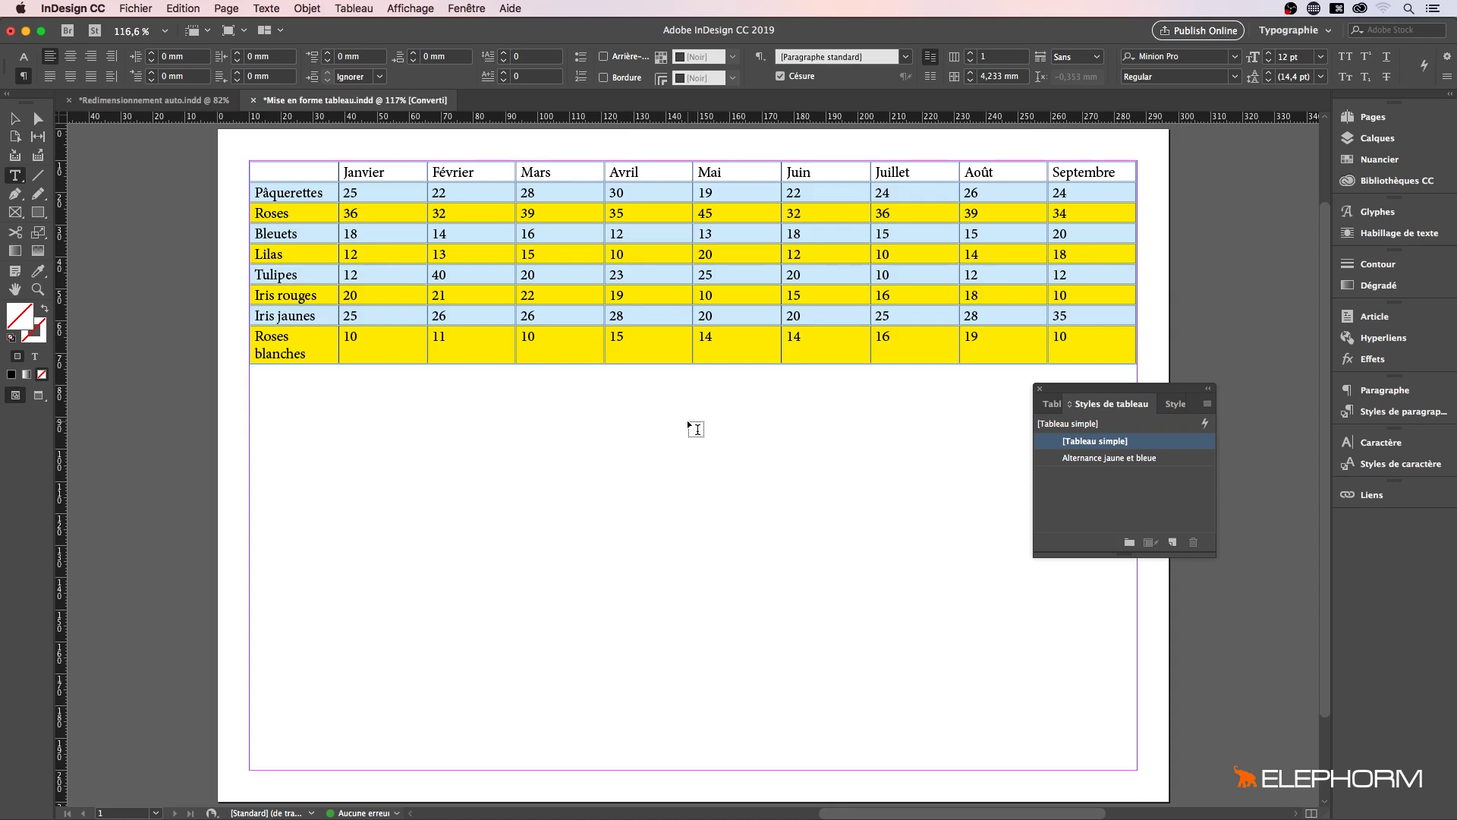
- Save the document as "Mise en forme tableau" in the Bureau folder, in Document InDesign CC 2019 format
{"action": "left_click_drag", "start_coordinate": [1114, 398], "coordinate": [1186, 436]}
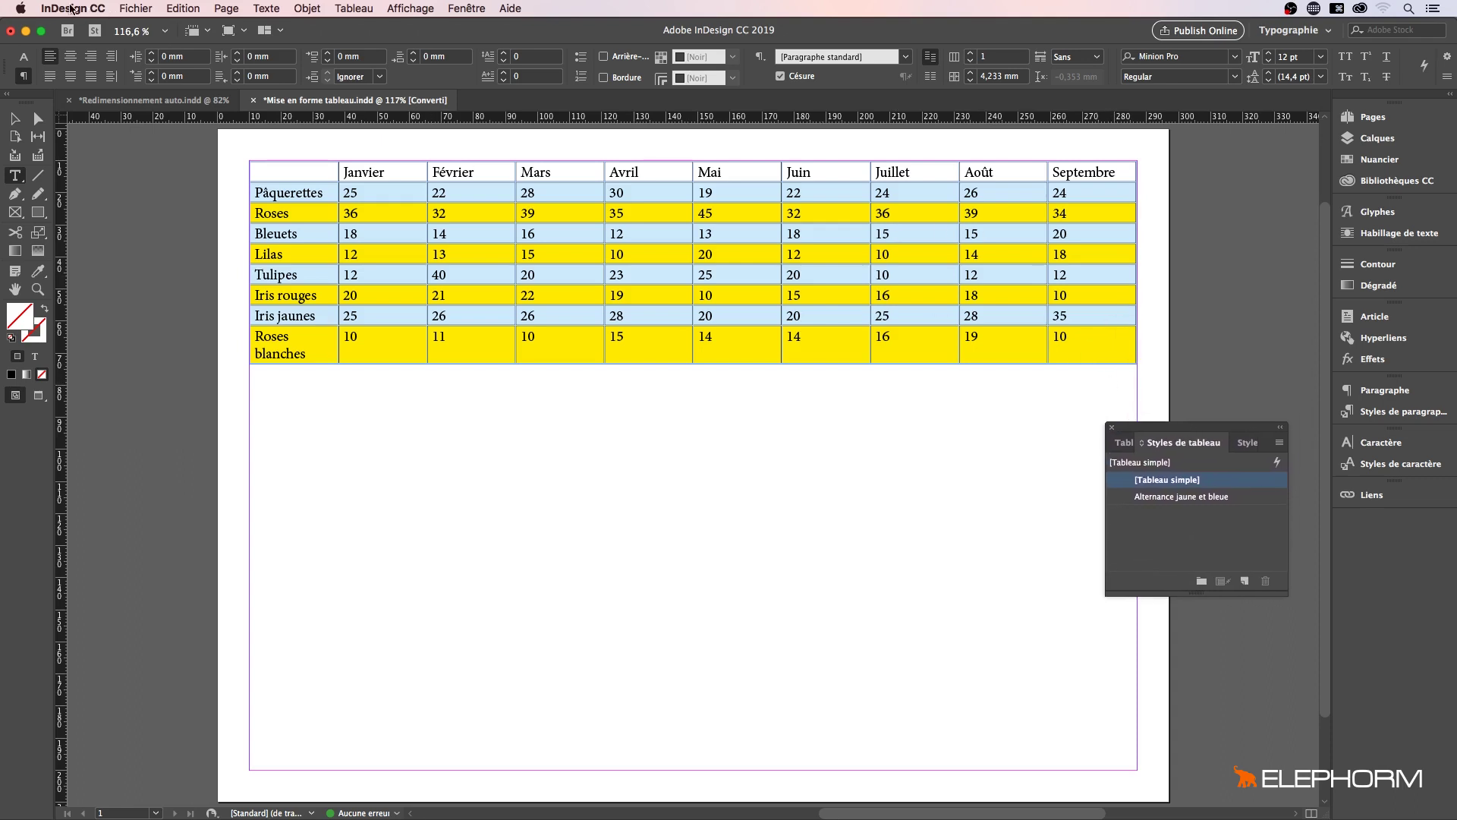
{"action": "left_click", "coordinate": [135, 9]}
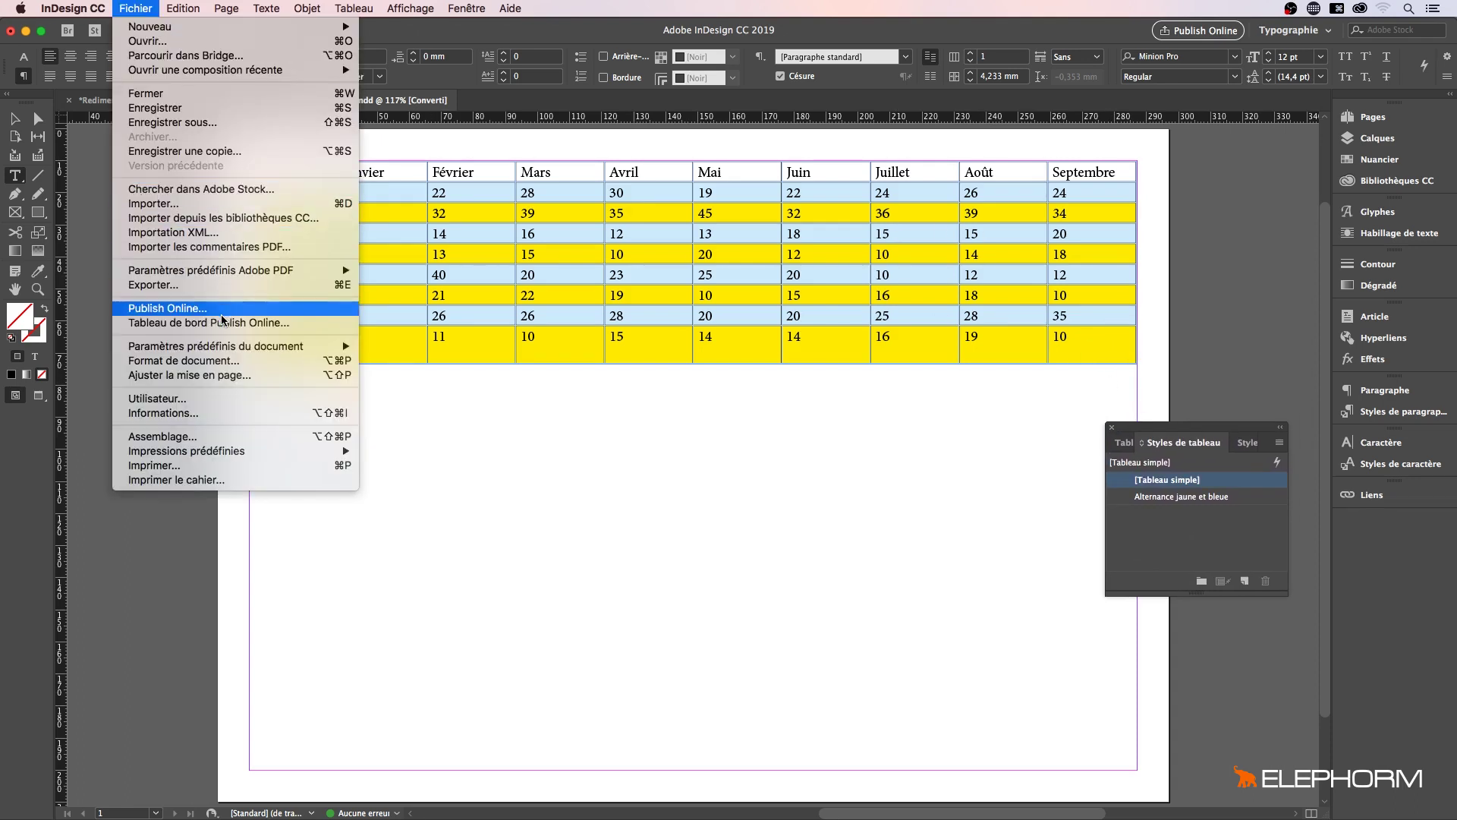
{"action": "left_click", "coordinate": [190, 123]}
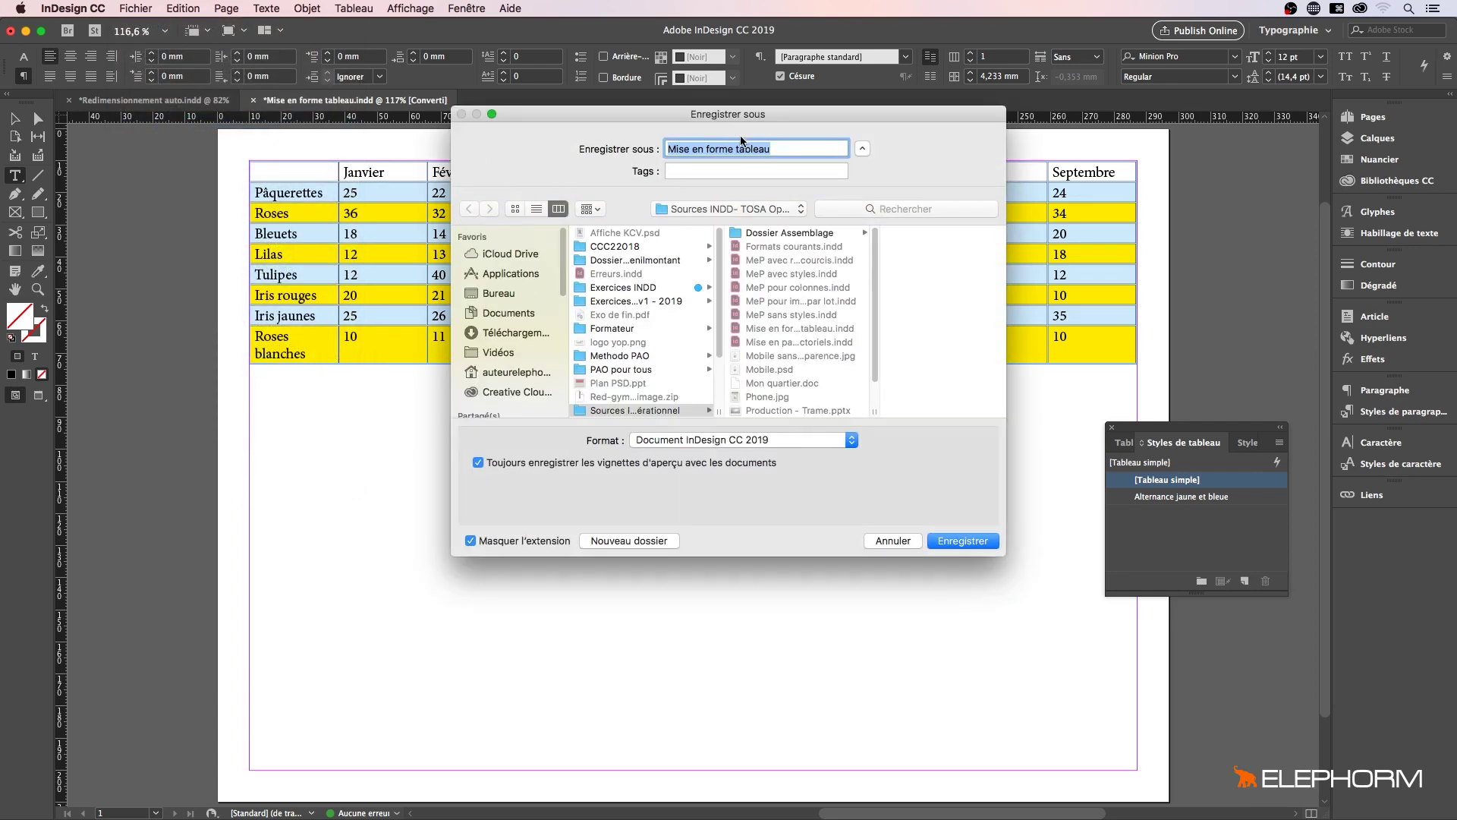
{"action": "left_click", "coordinate": [507, 294]}
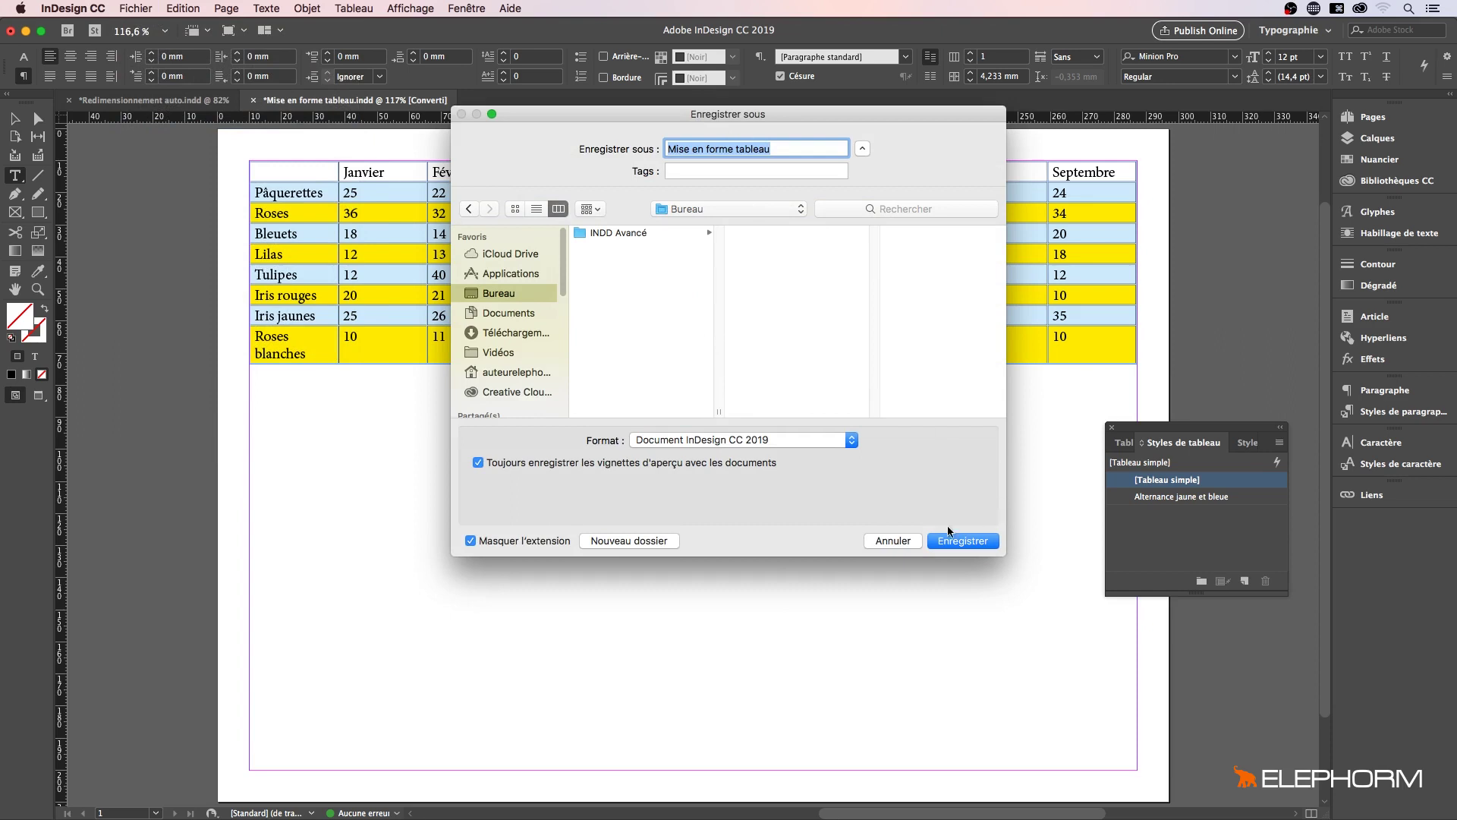
{"action": "left_click", "coordinate": [963, 541]}
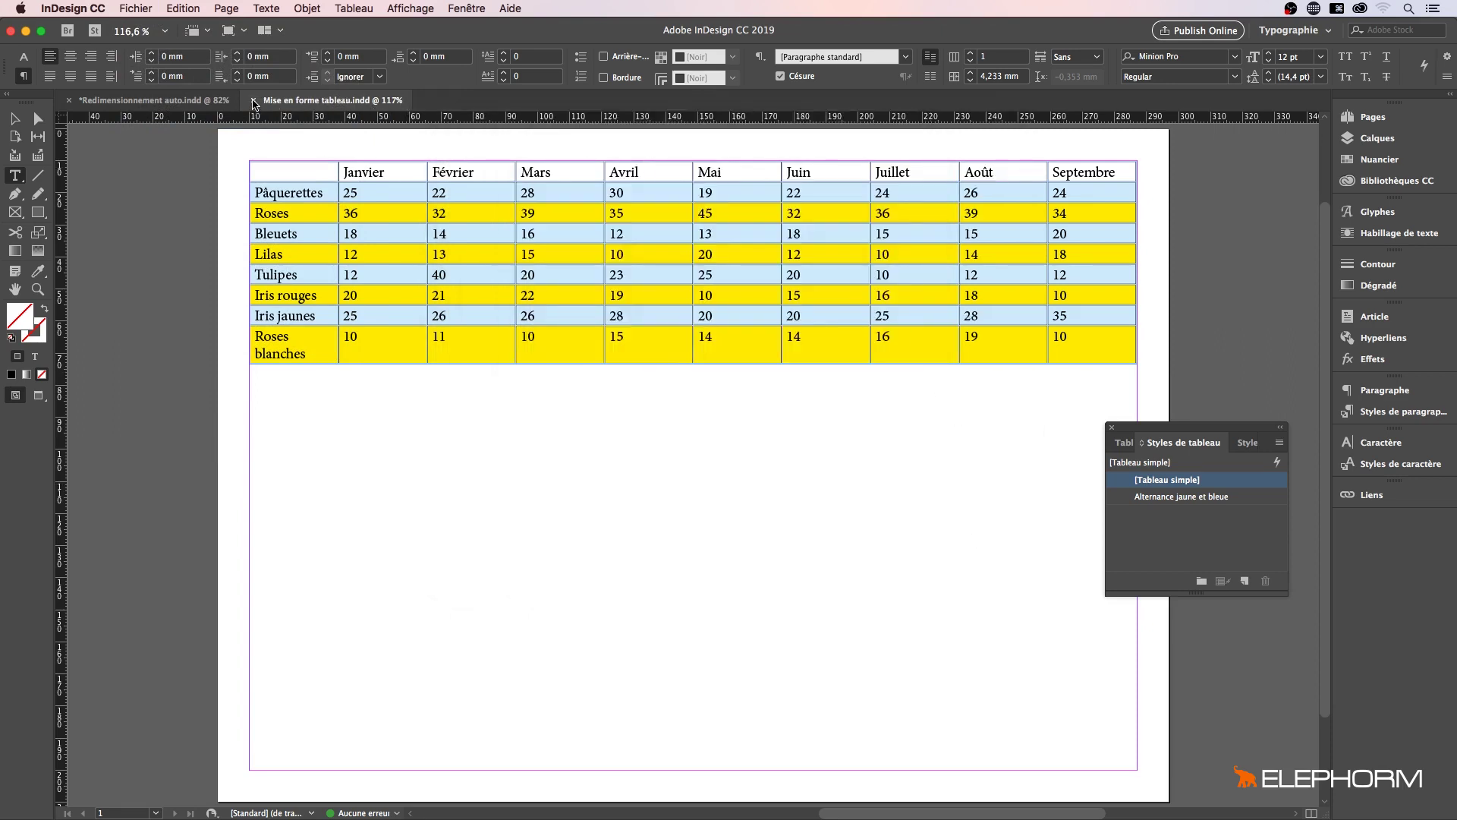
- Close the flower table document and check the cell and table styles available in Redimensionnement auto.indd
{"action": "left_click", "coordinate": [254, 101]}
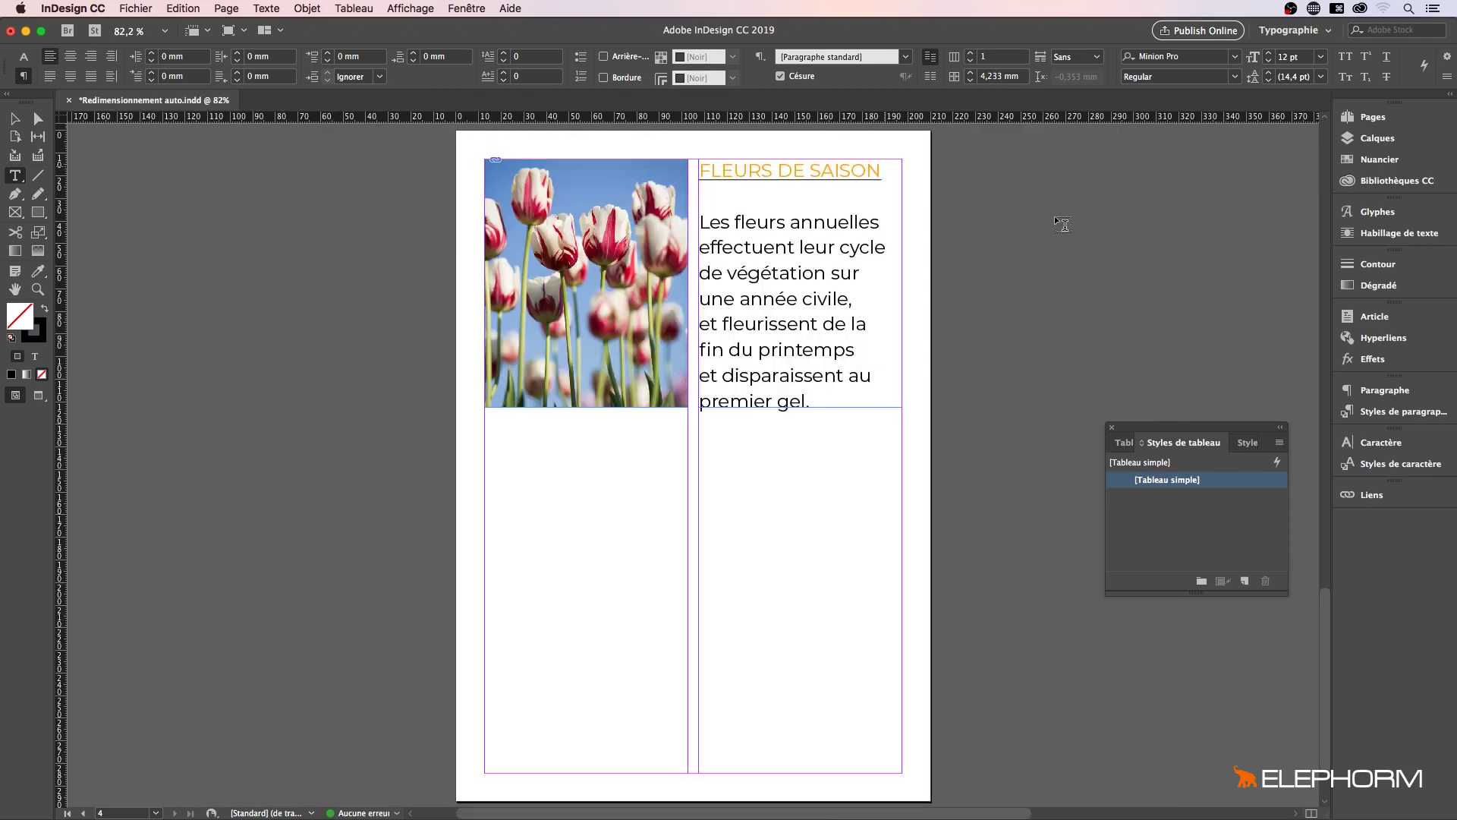
{"action": "left_click", "coordinate": [1248, 442]}
{"action": "left_click", "coordinate": [1155, 442]}
- Open Mise en forme tableau.indd from the Bureau folder
{"action": "left_click", "coordinate": [134, 9]}
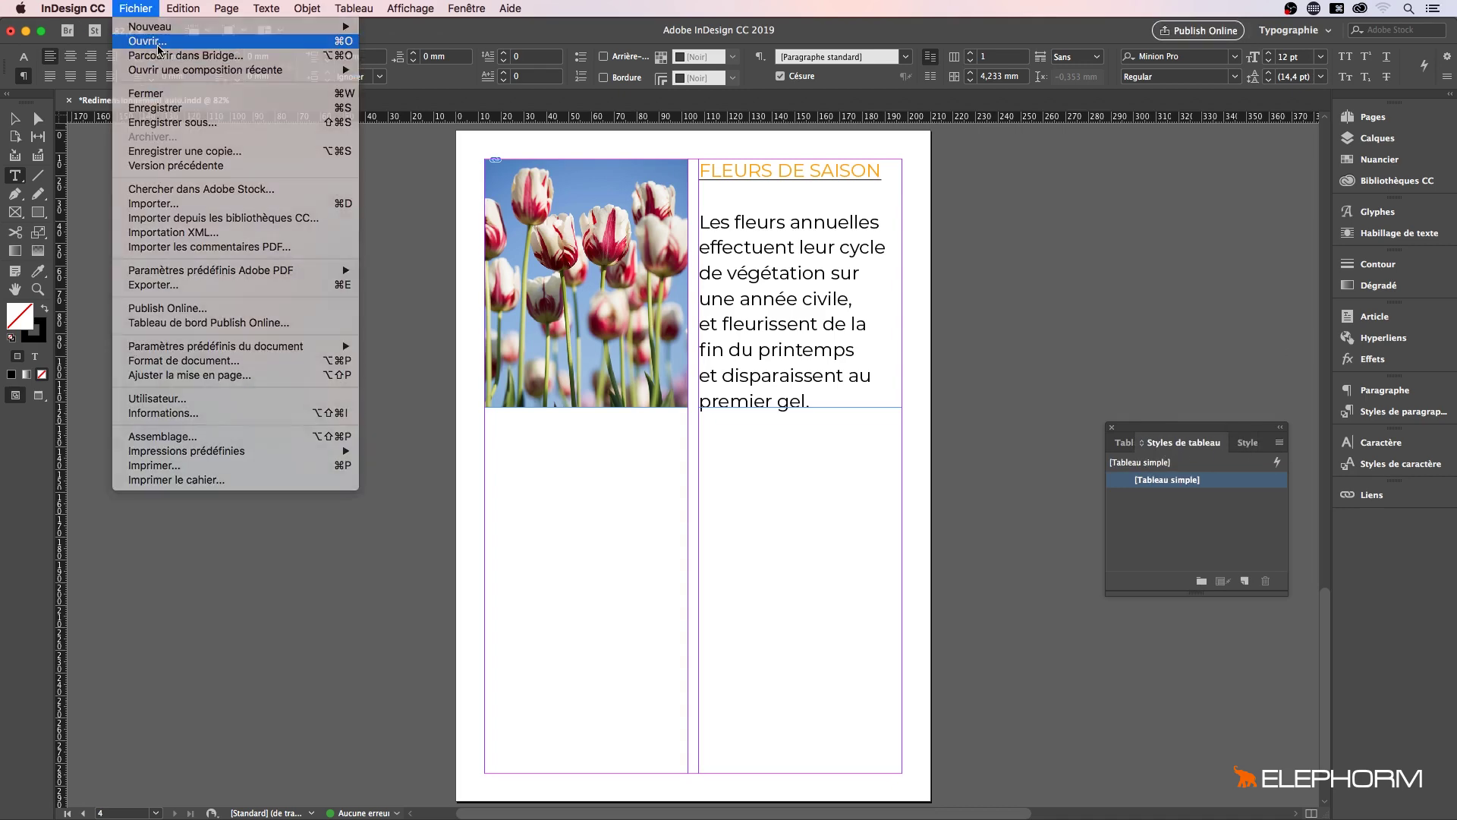
{"action": "left_click", "coordinate": [152, 41]}
{"action": "left_click", "coordinate": [516, 278]}
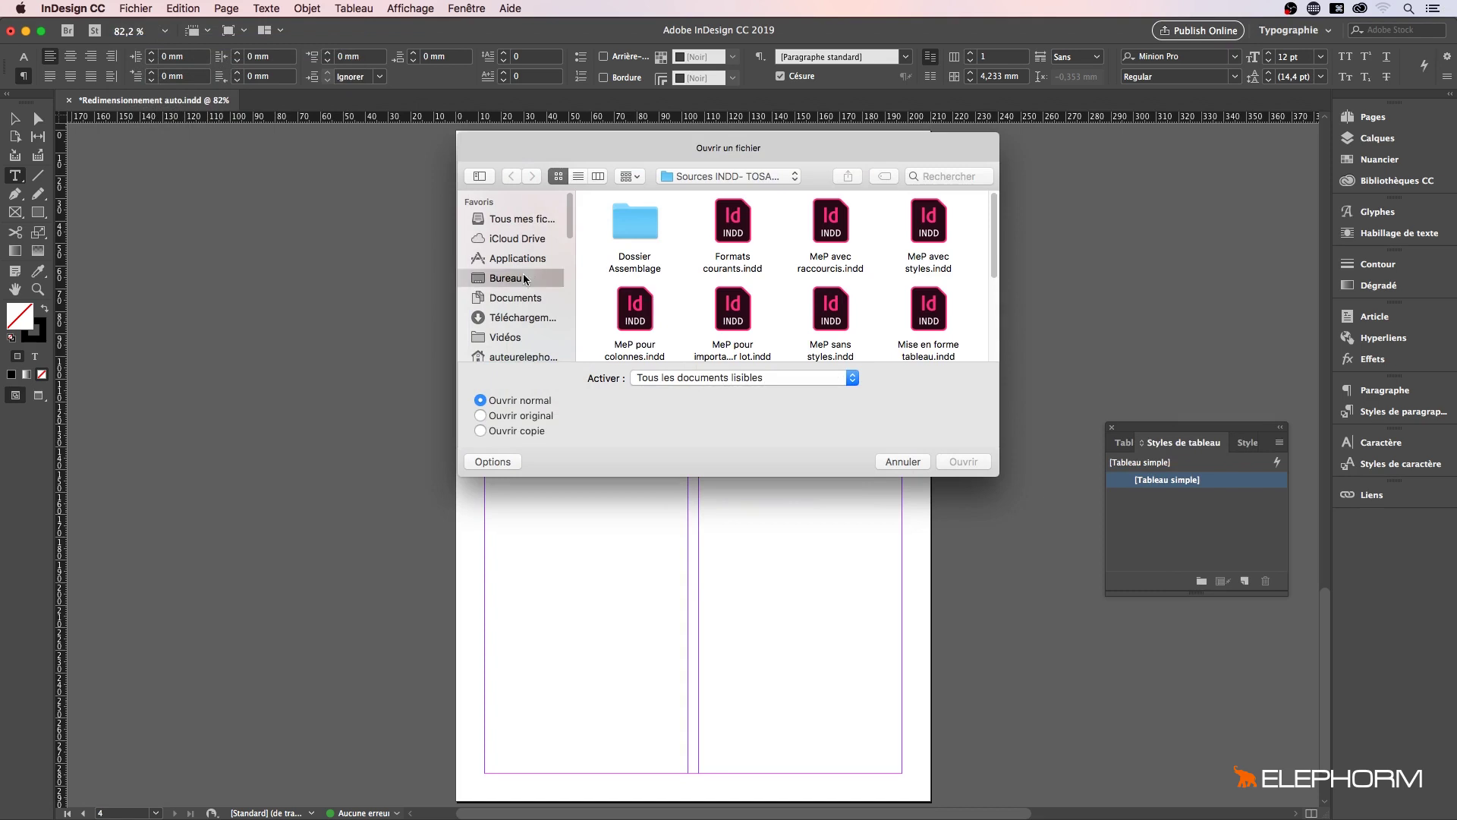
{"action": "left_click", "coordinate": [702, 227]}
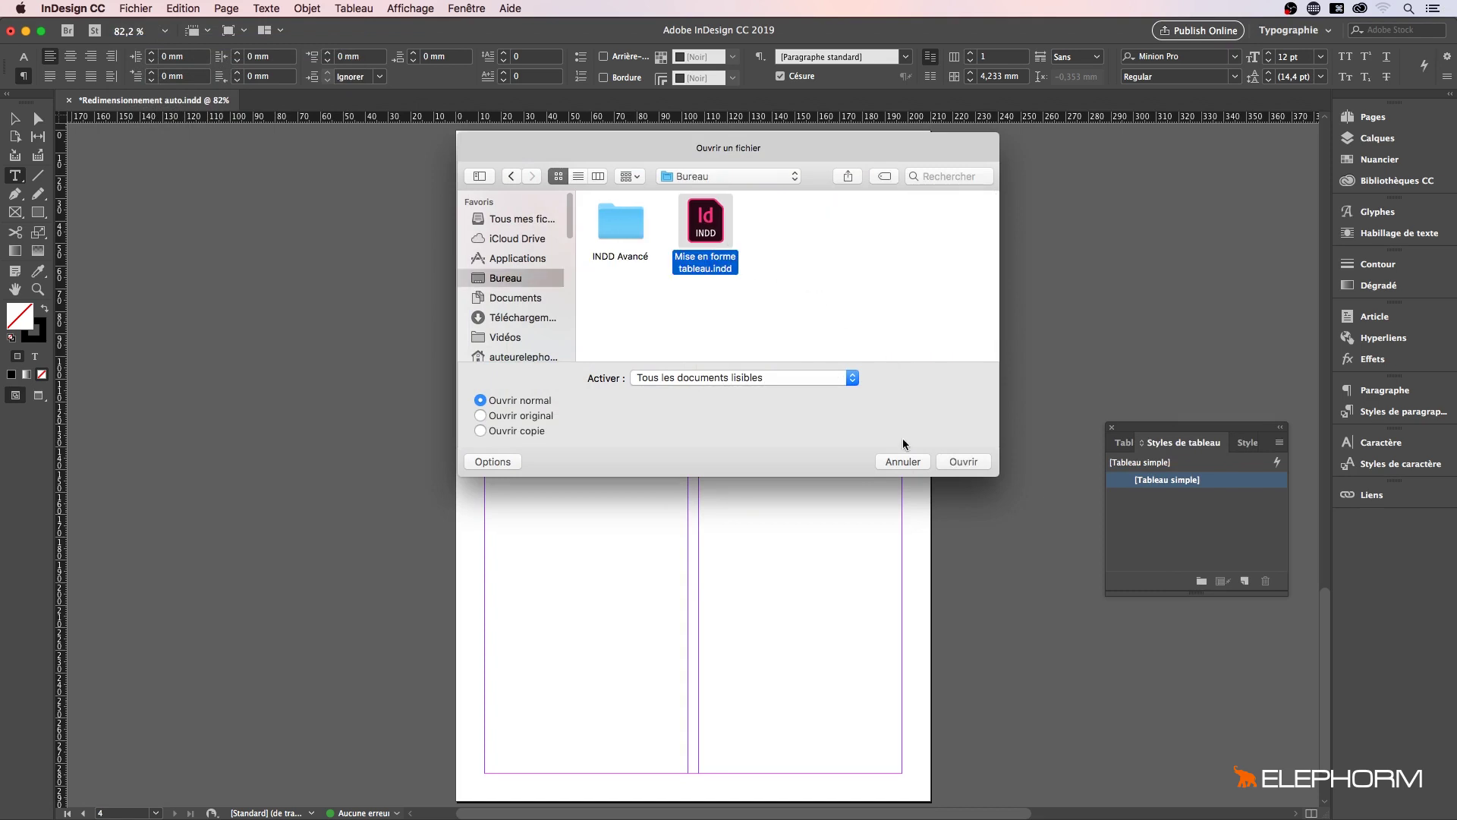
{"action": "left_click", "coordinate": [960, 465]}
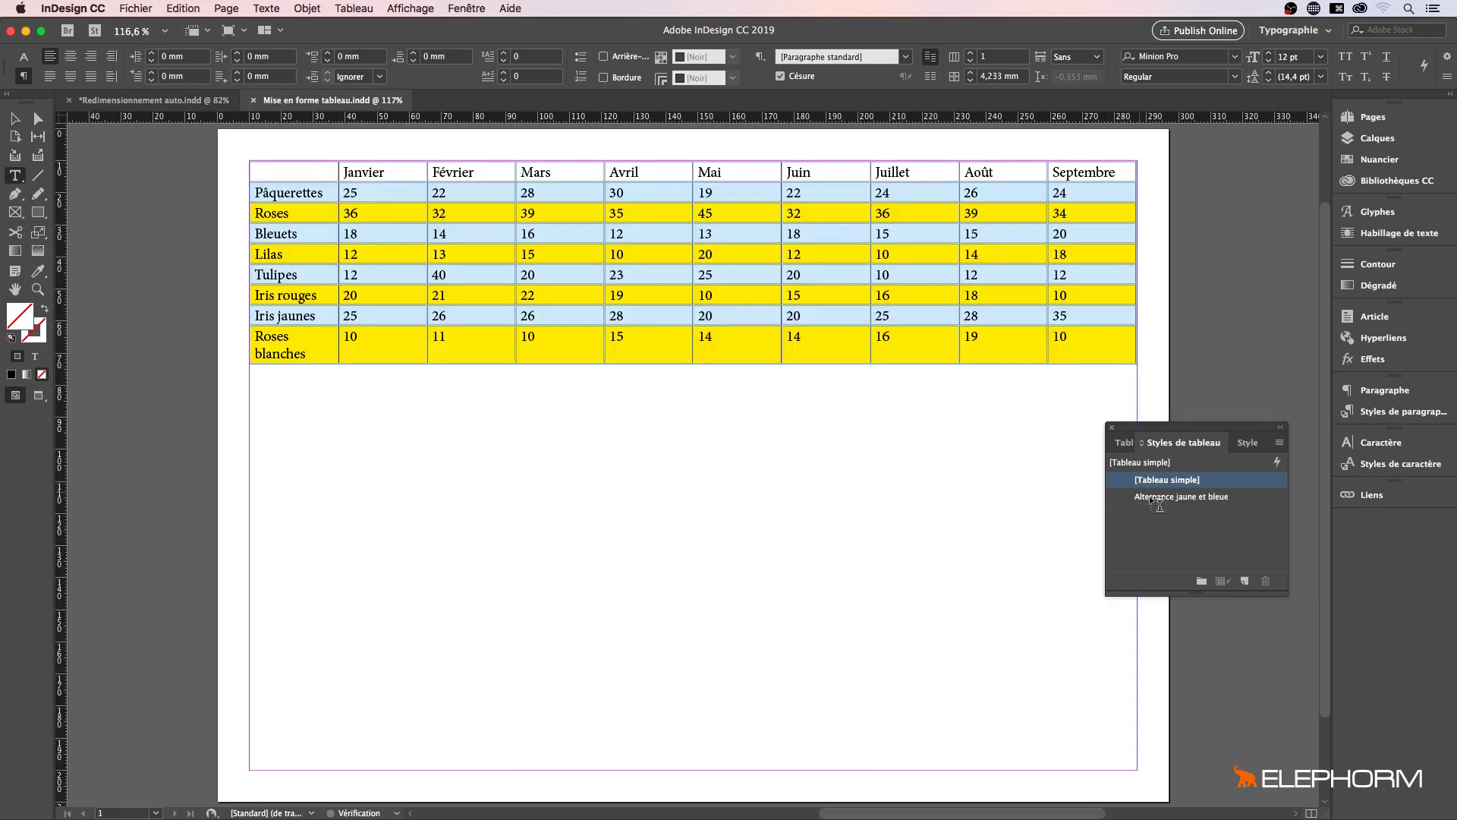